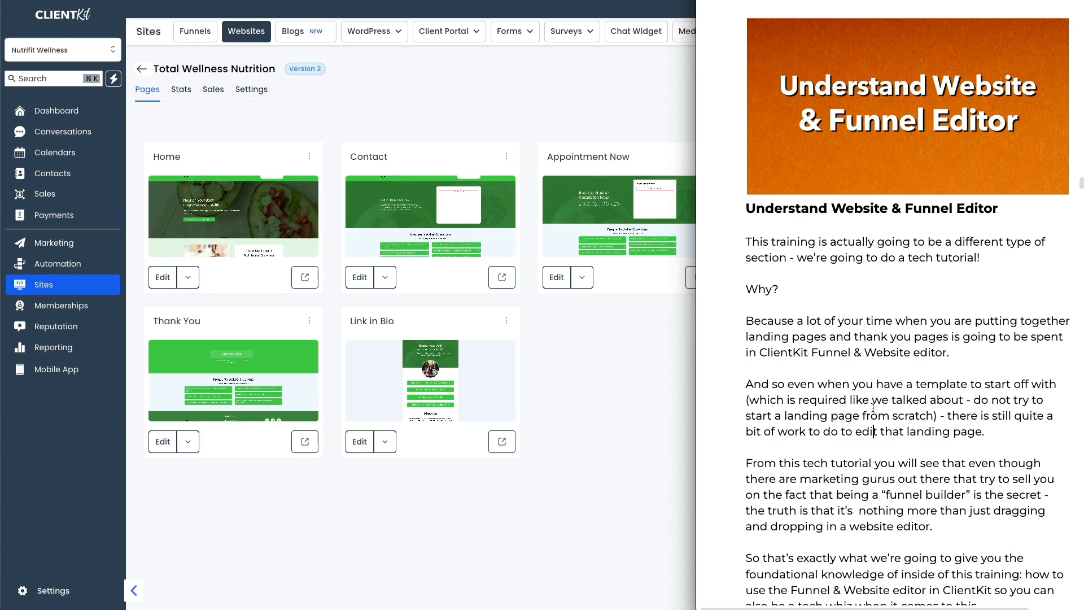
scroll(896, 379, down, 3)
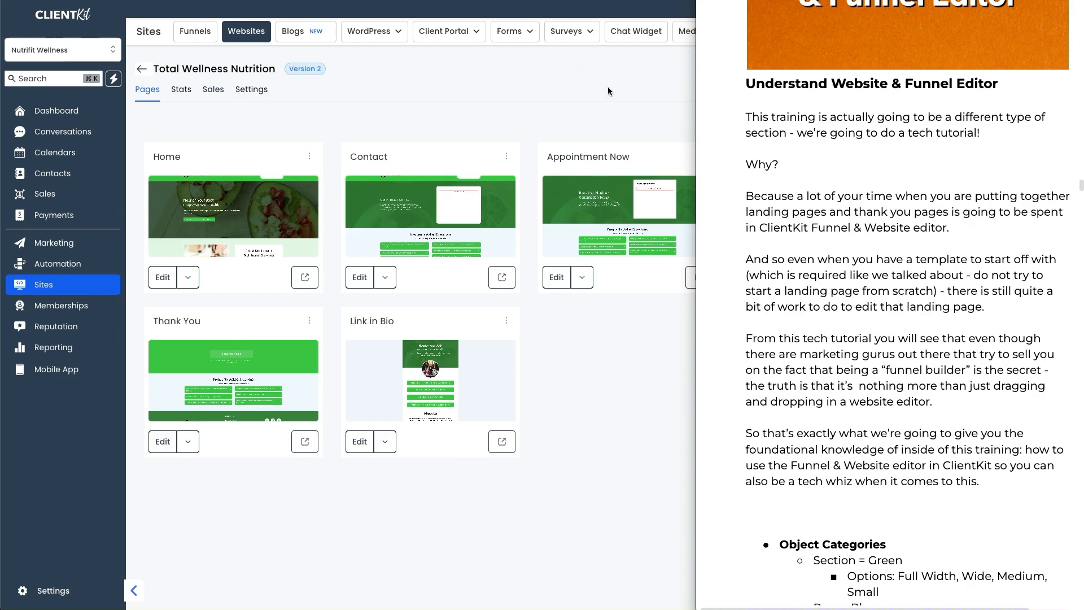
drag(777, 239, 921, 240)
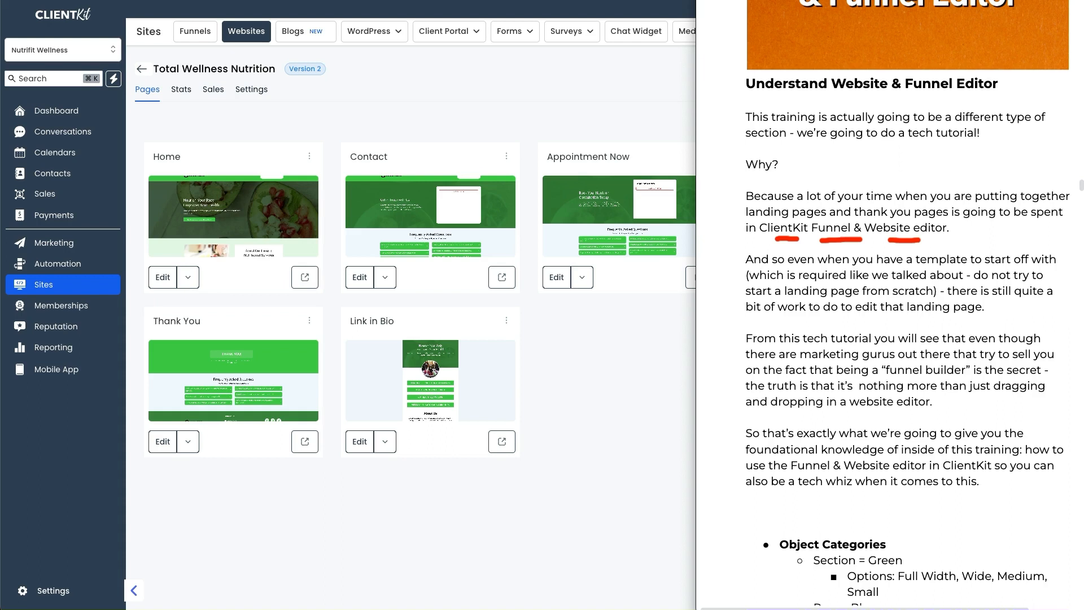
mouse_move(740, 257)
mouse_down()
mouse_move(742, 309)
mouse_move(762, 313)
mouse_up()
mouse_move(1052, 247)
mouse_down()
mouse_move(1076, 262)
mouse_move(1078, 306)
mouse_move(1049, 321)
mouse_up()
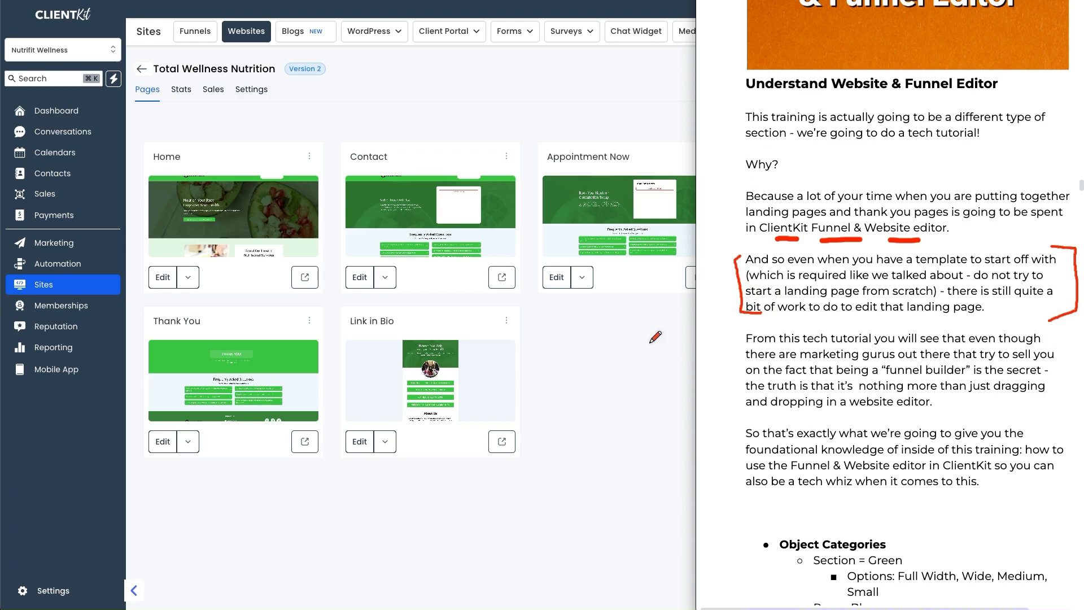
key(Escape)
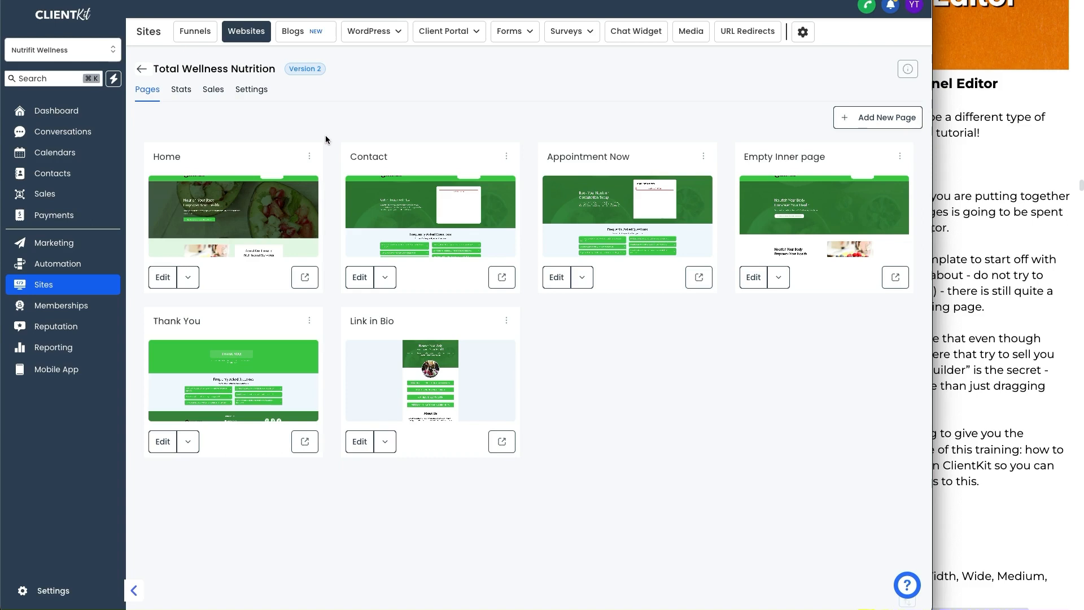
Step: Open the new website dialog, view the From templates option, and close the dialog
click(246, 31)
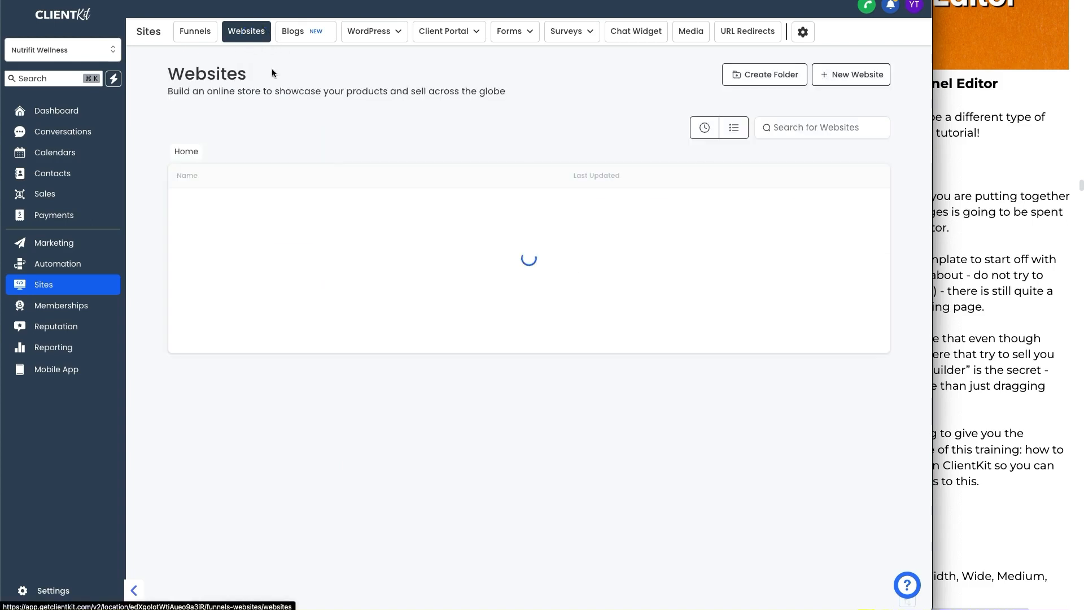
click(849, 77)
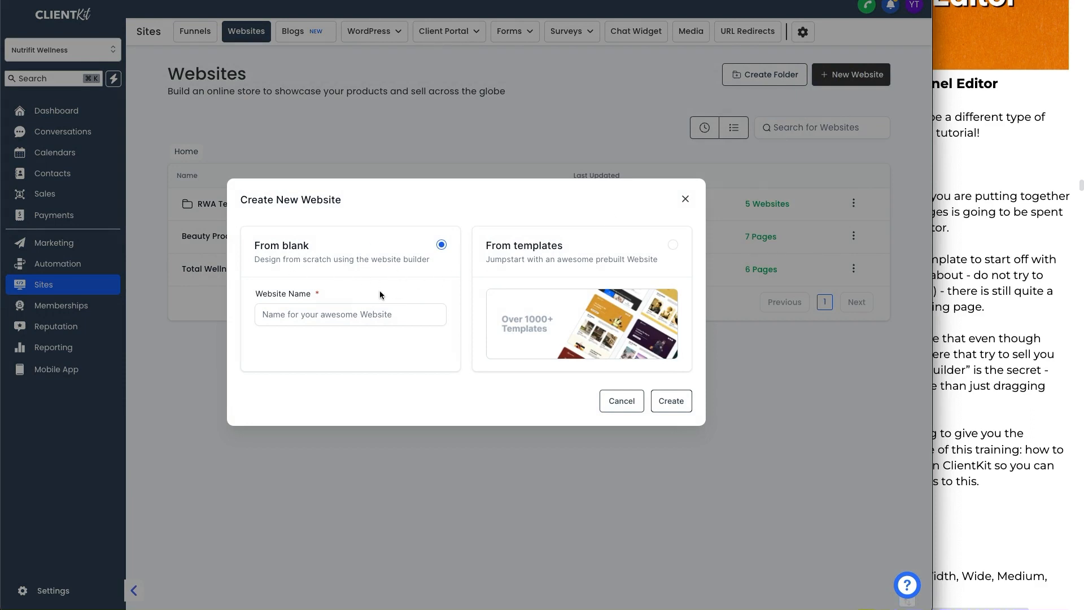
click(576, 251)
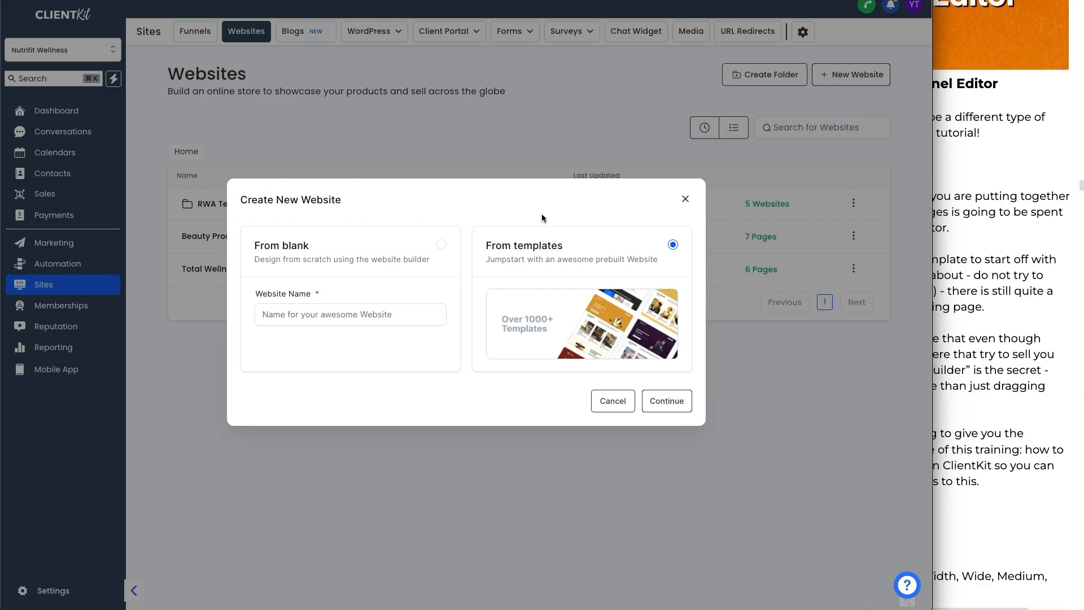
click(684, 200)
Step: Open the new funnel dialog, close it, and return to the Total Wellness Nutrition website's pages
click(195, 31)
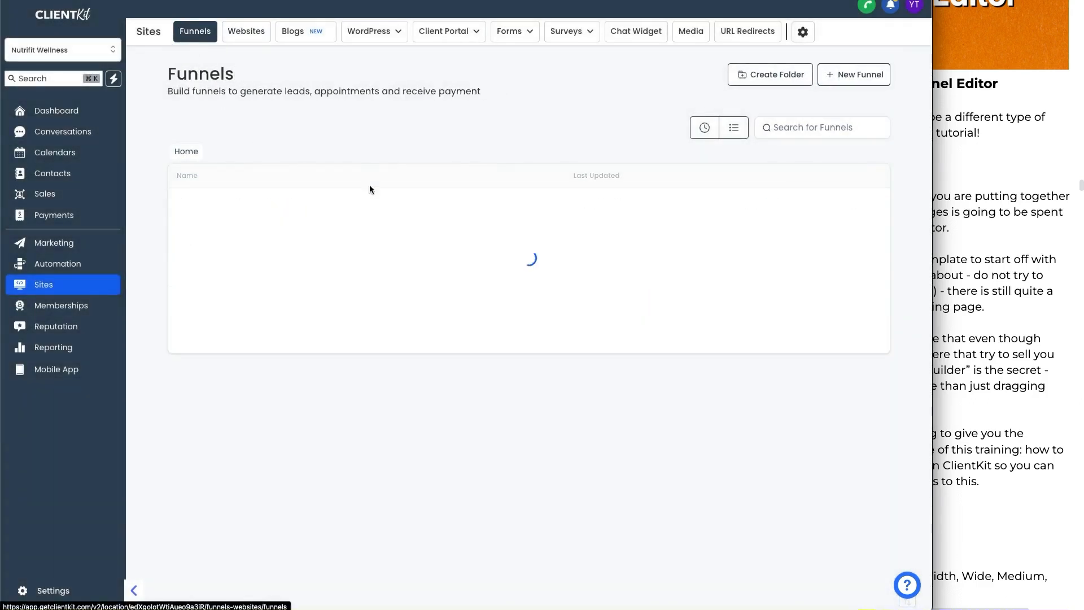
click(875, 81)
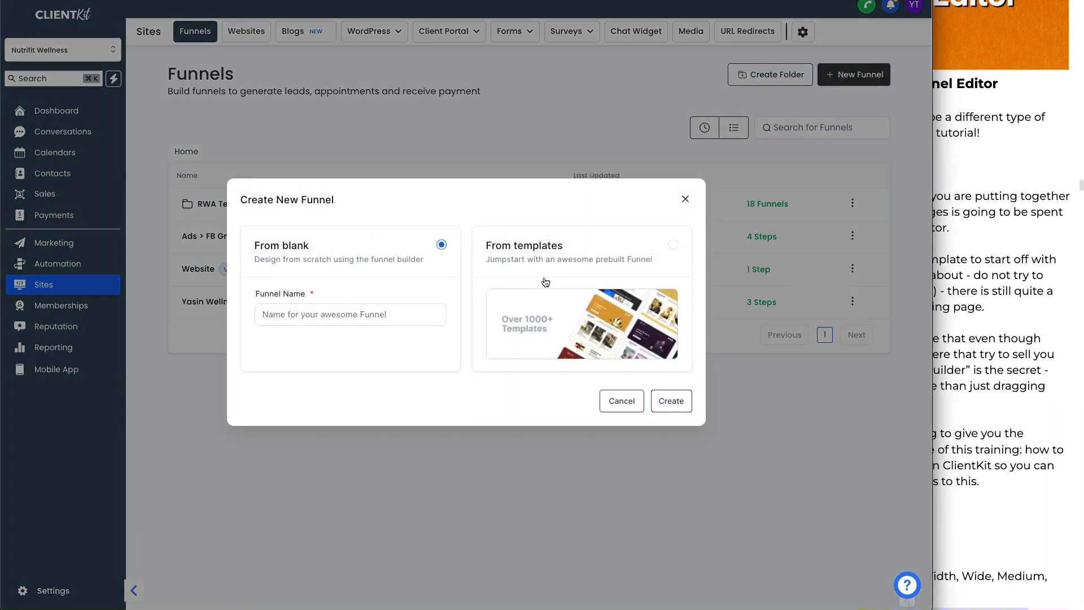
click(685, 199)
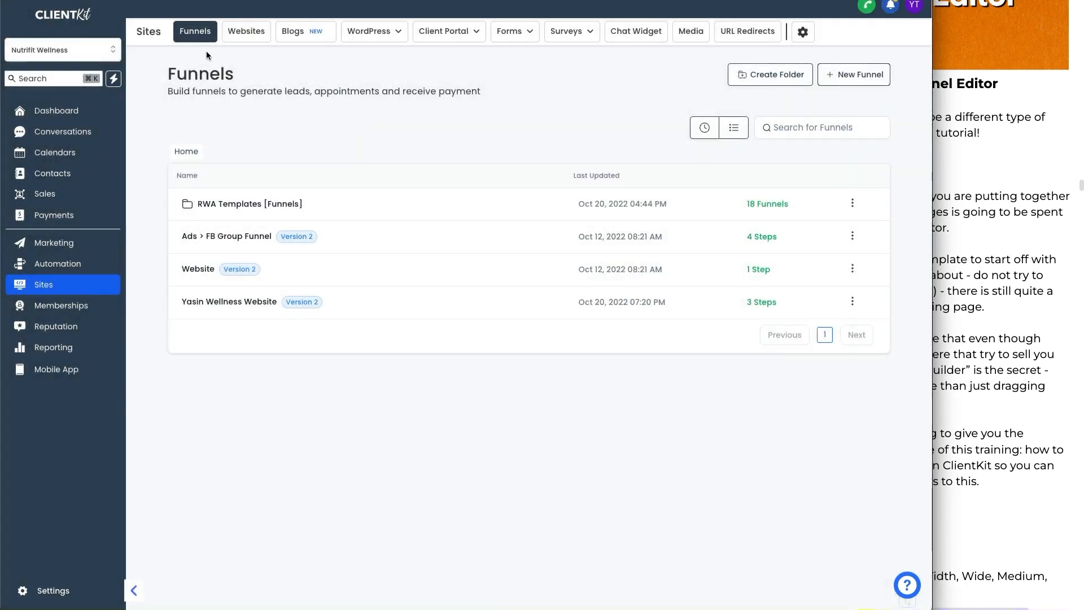
click(240, 37)
click(233, 334)
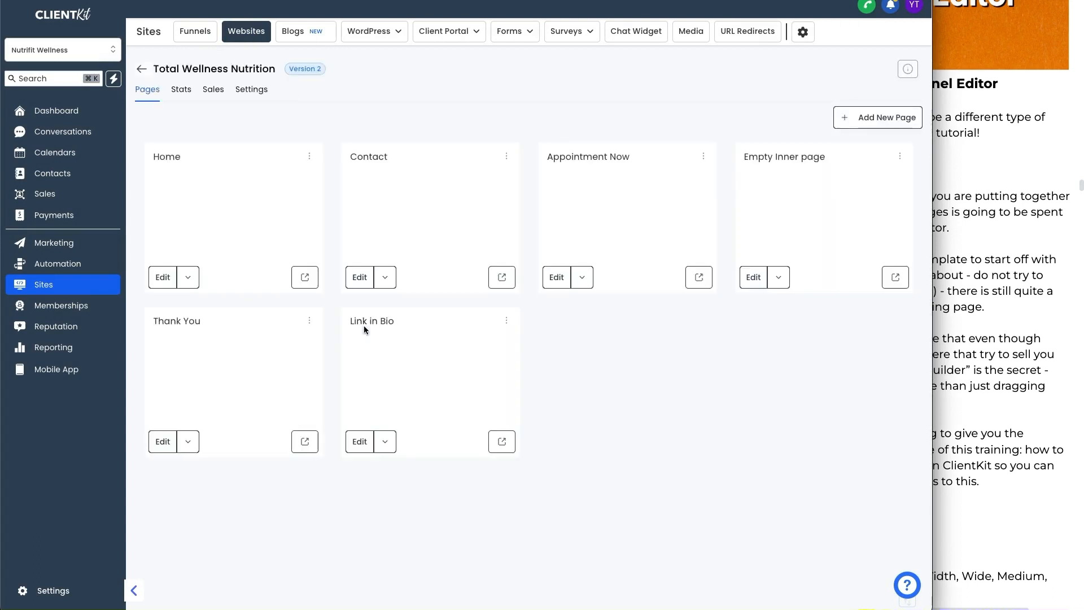
Step: Read the training notes on object categories and element-specific settings for the editor
click(977, 339)
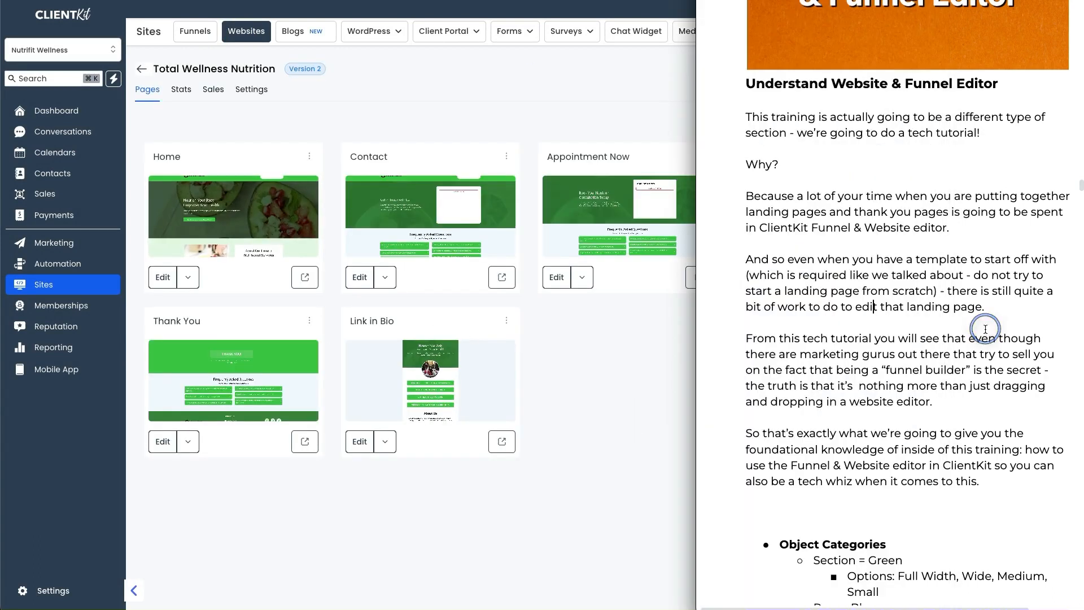
scroll(937, 328, down, 5)
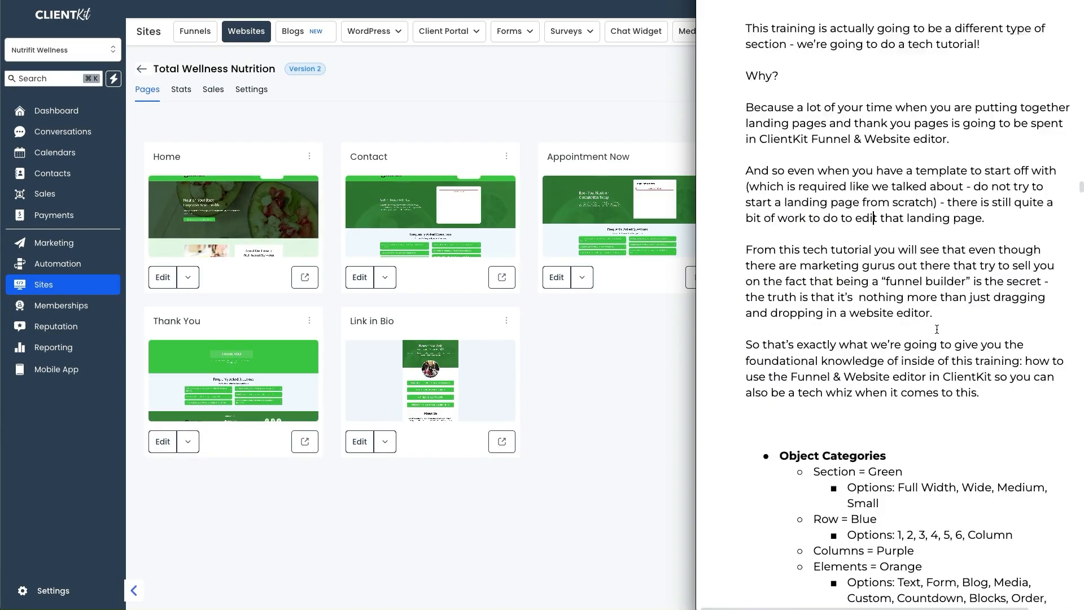
scroll(937, 330, down, 4)
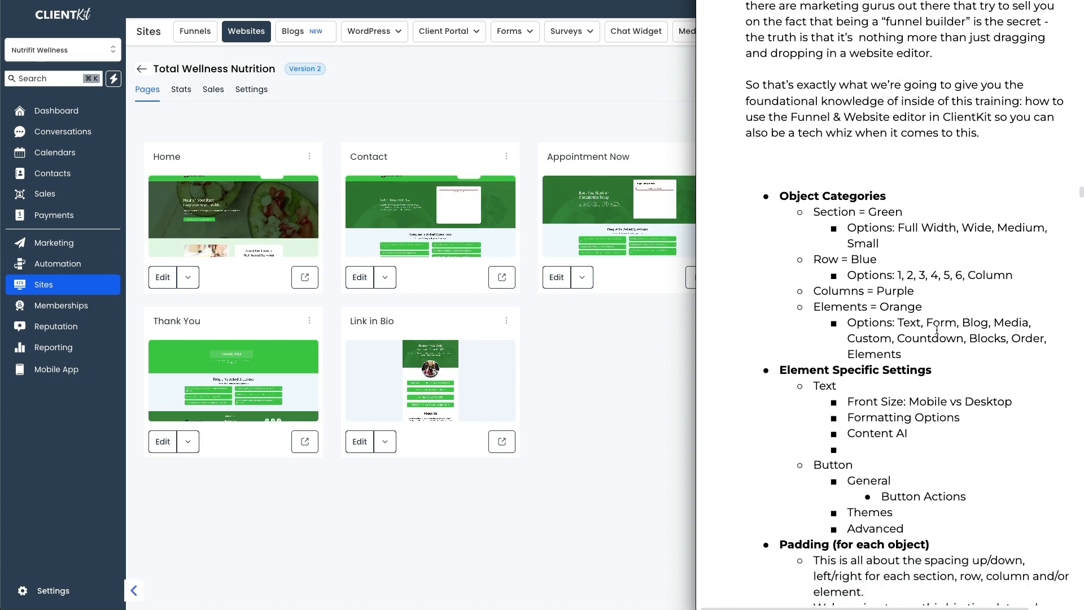
scroll(937, 330, down, 3)
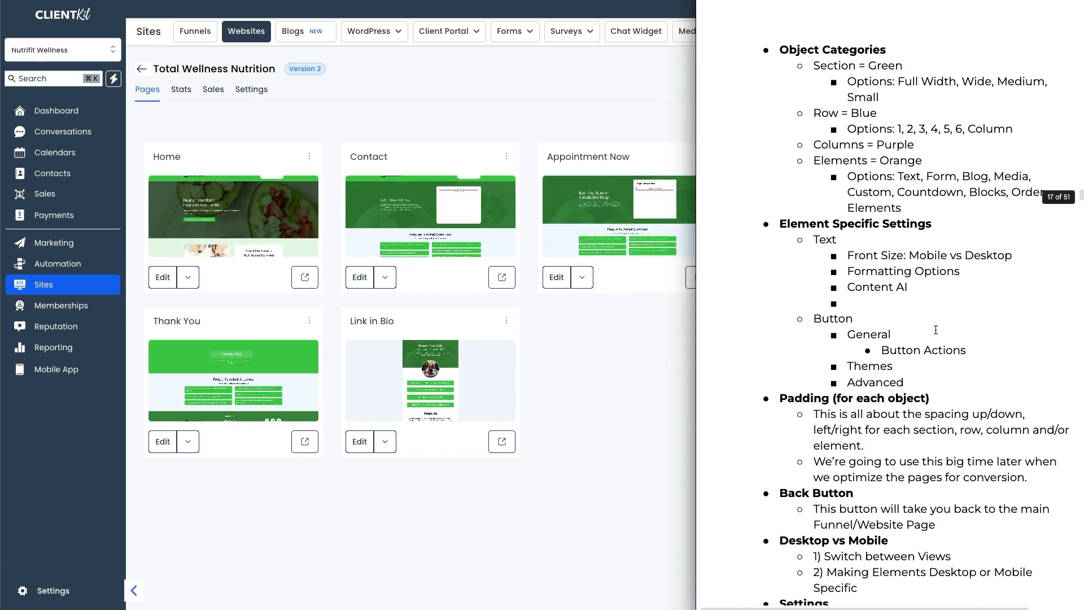
click(667, 378)
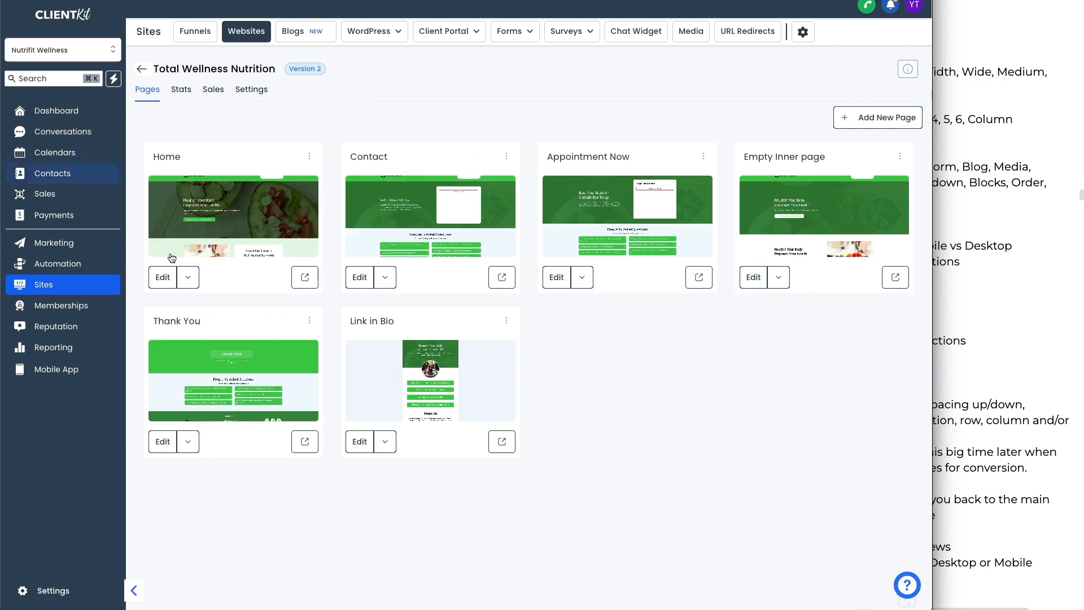
Step: Open the Home page of Total Wellness Nutrition in the editor in a new tab
click(176, 281)
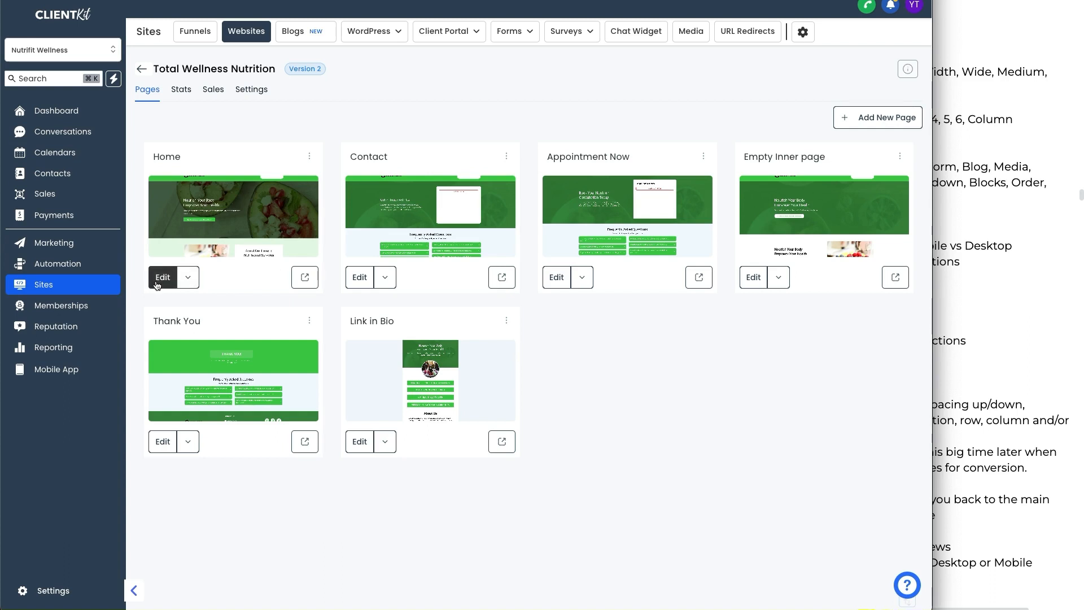
click(191, 281)
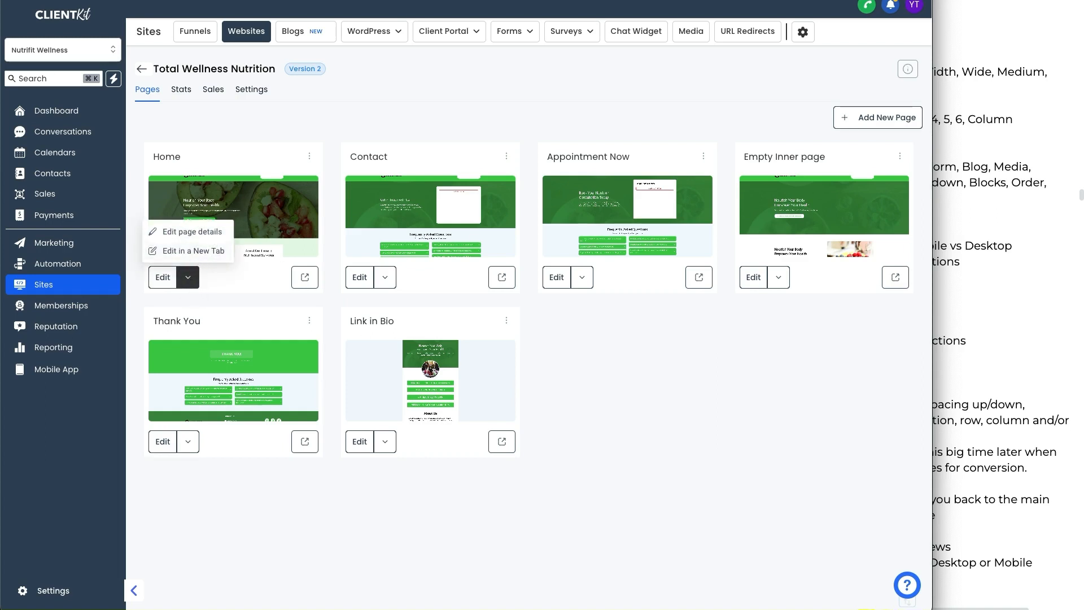
scroll(189, 271, down, 1)
click(194, 270)
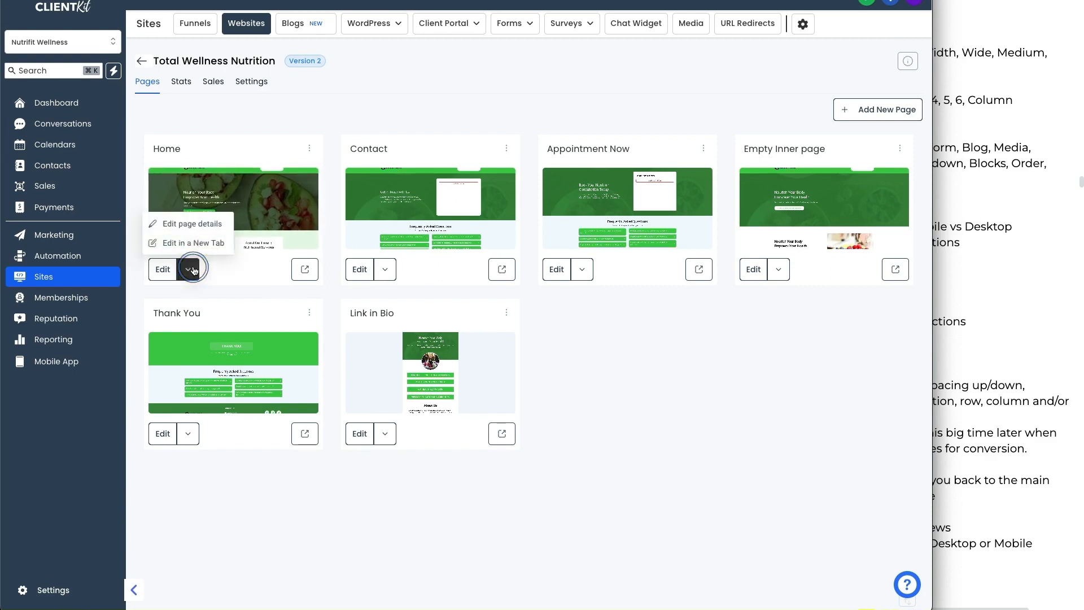
click(448, 85)
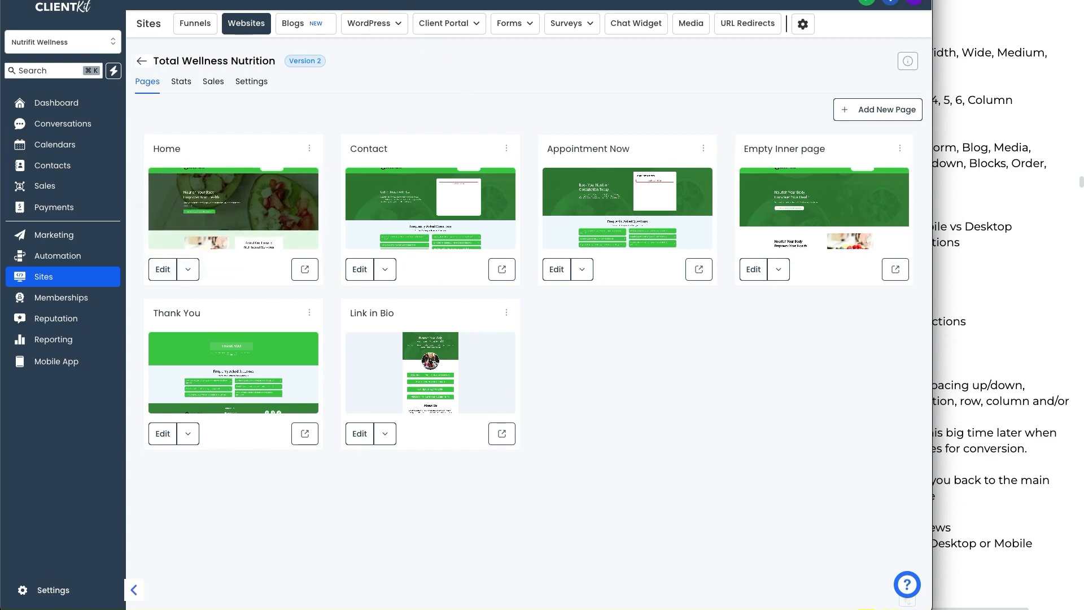
mouse_move(463, 11)
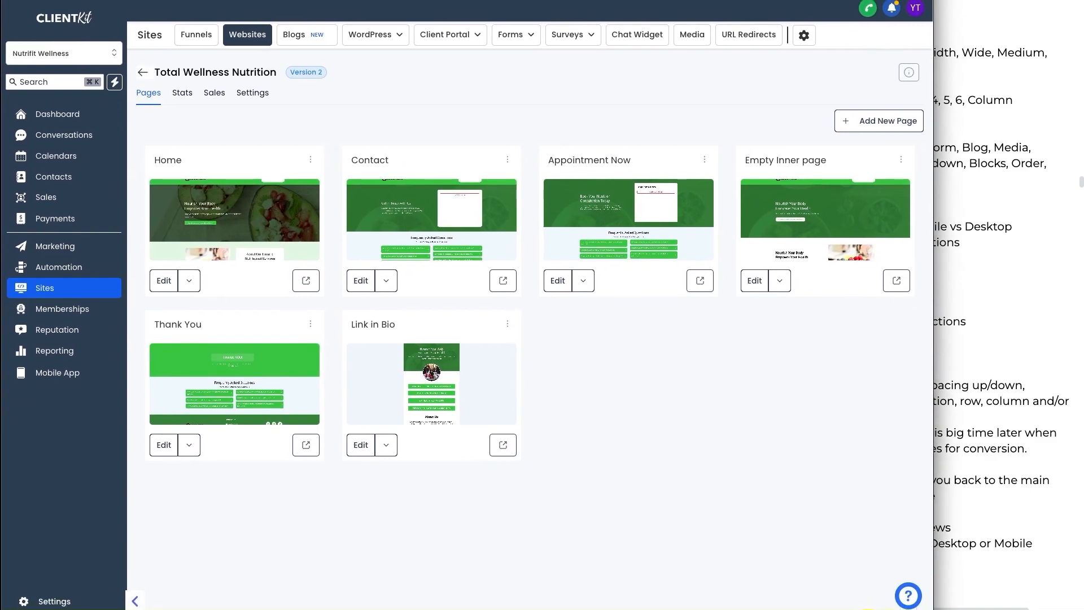
click(347, 87)
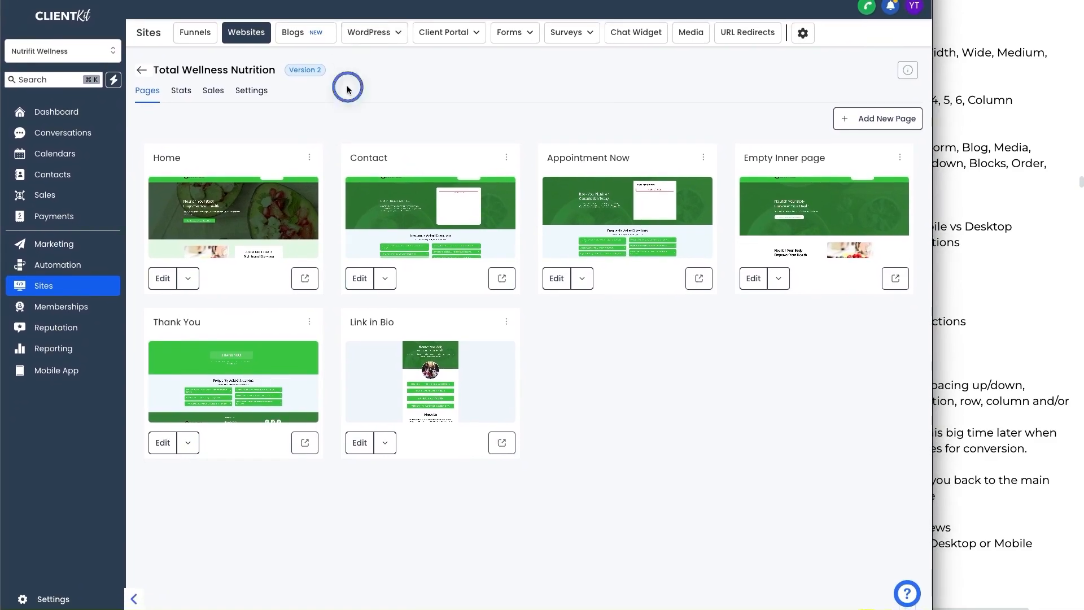
click(188, 278)
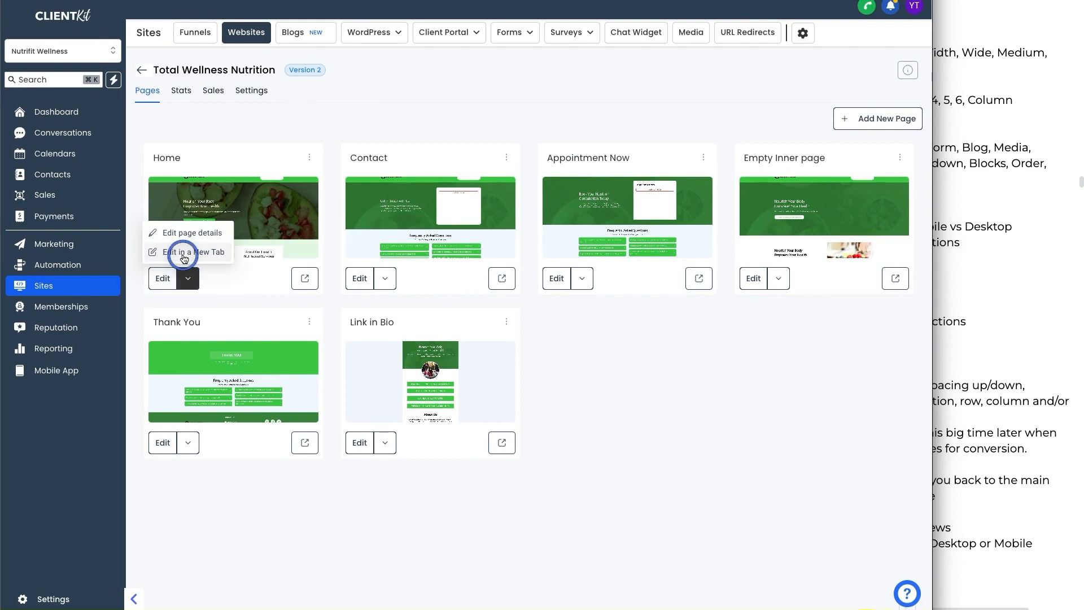
click(183, 252)
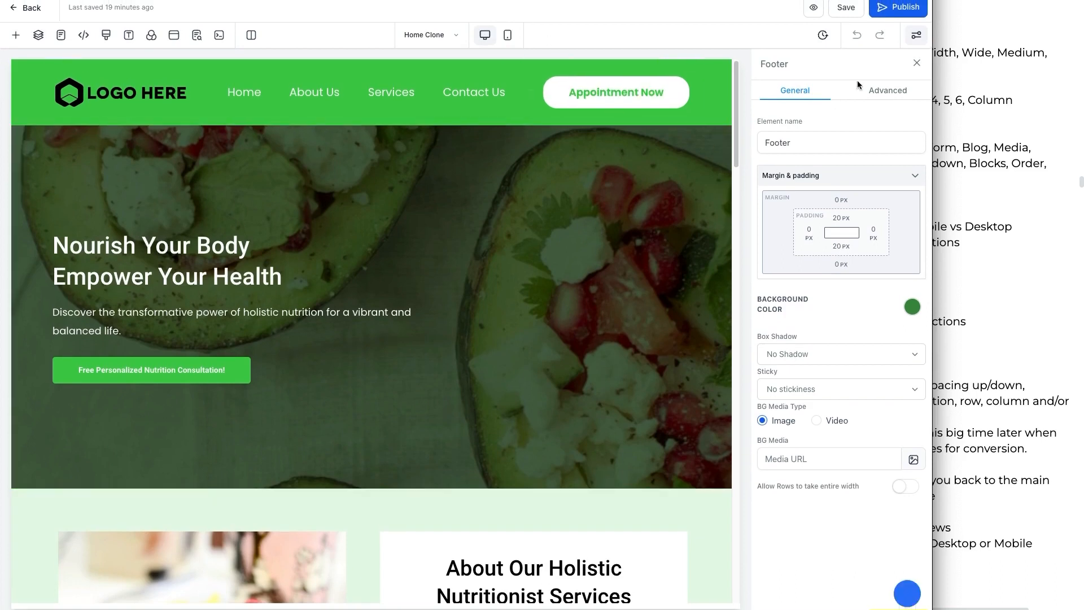
Step: Close the Footer element's settings panel to show the full page canvas
click(917, 63)
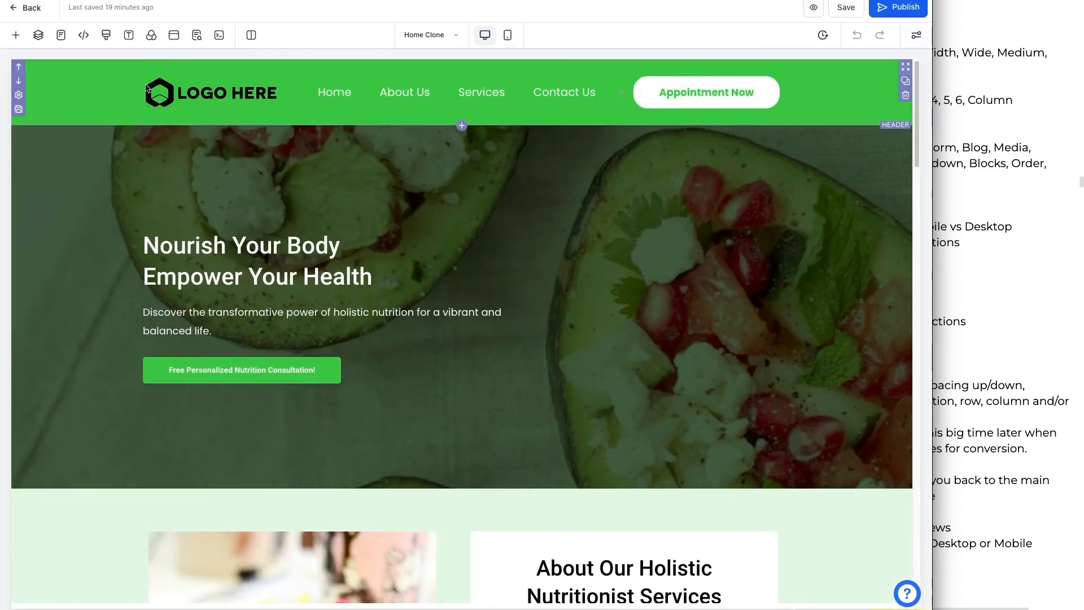
click(944, 193)
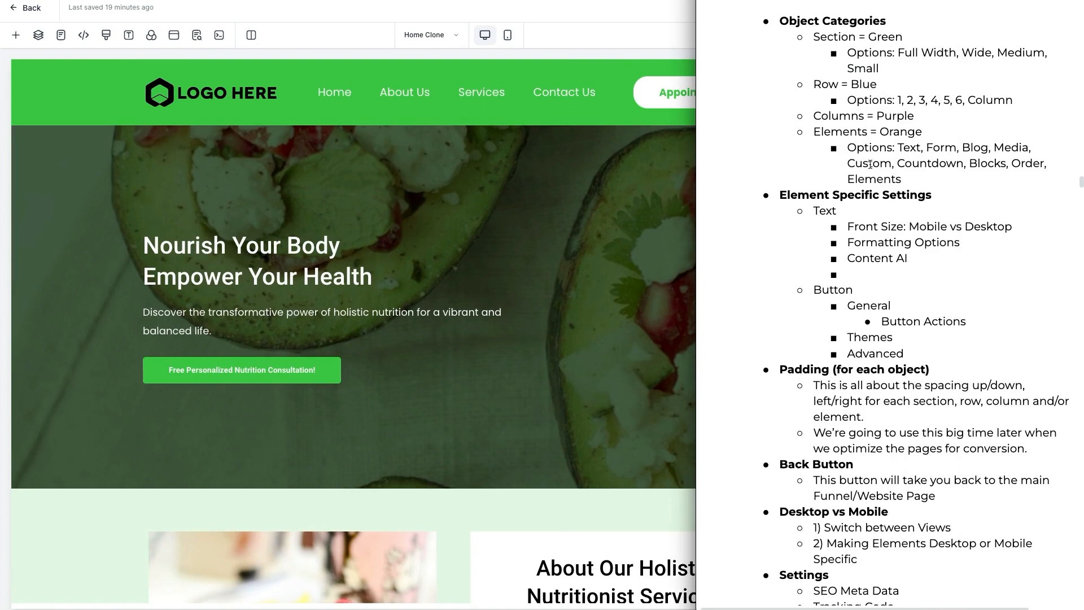
click(511, 17)
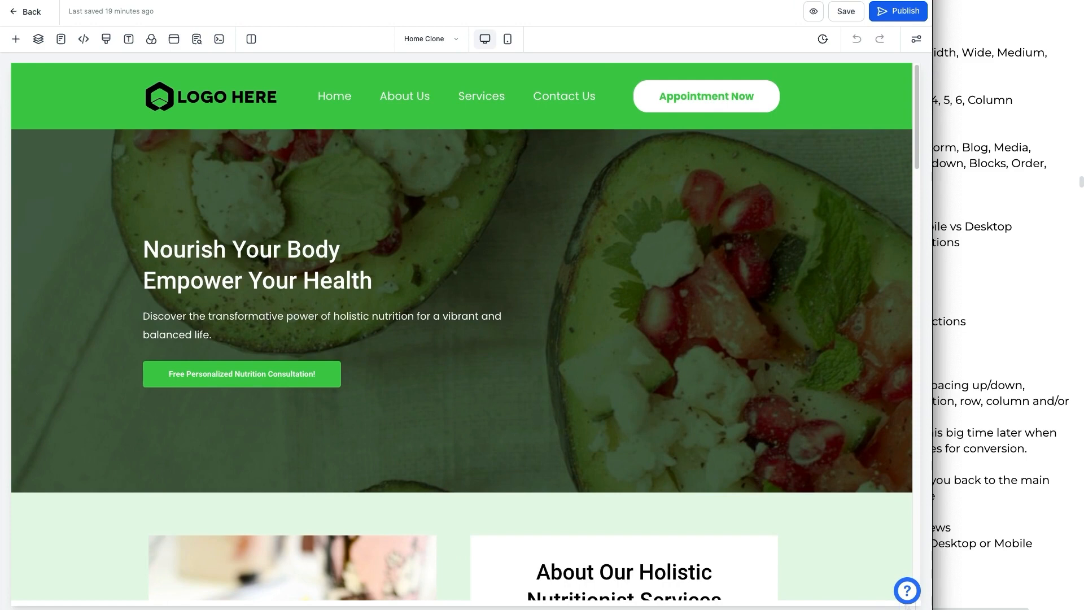
mouse_move(23, 21)
mouse_down()
mouse_move(891, 24)
mouse_move(775, 53)
mouse_move(15, 66)
mouse_move(12, 34)
mouse_move(29, 26)
mouse_up()
drag(814, 23, 905, 25)
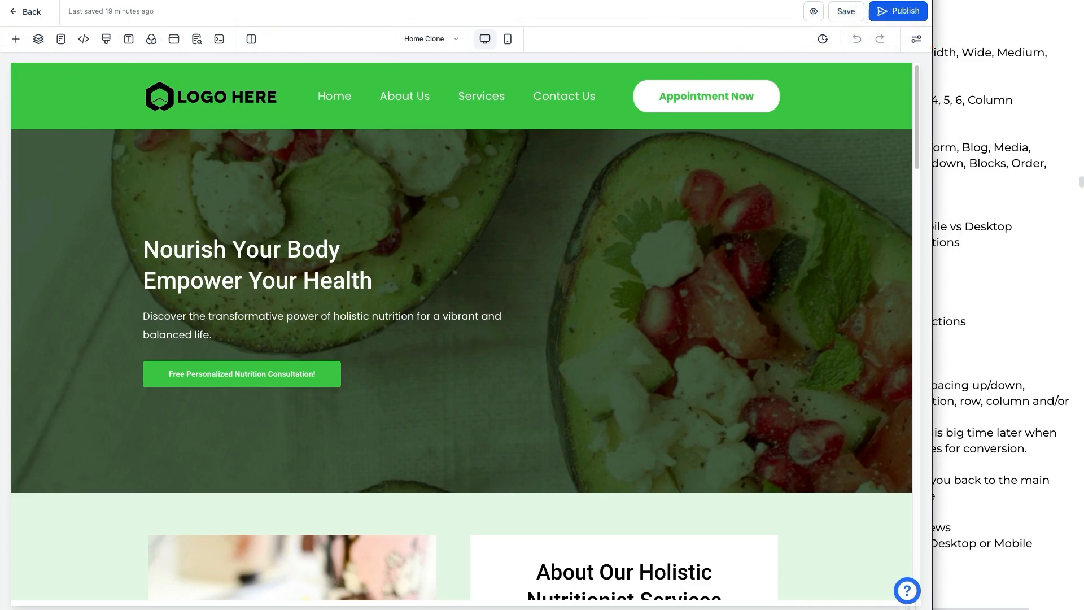
Step: Open the Add Elements panel and browse the available element categories
click(16, 41)
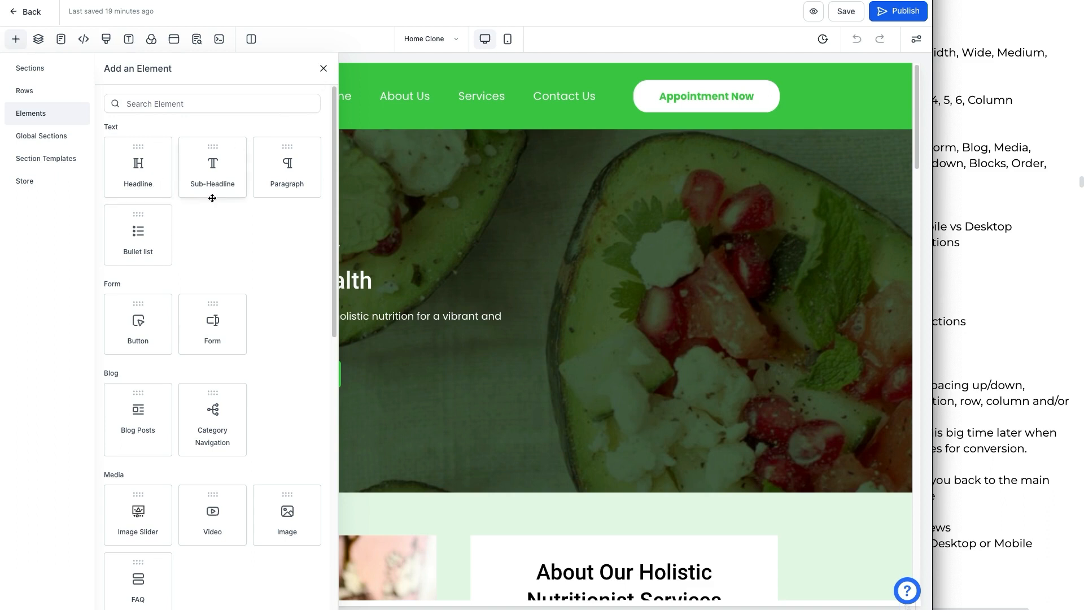
scroll(151, 254, down, 3)
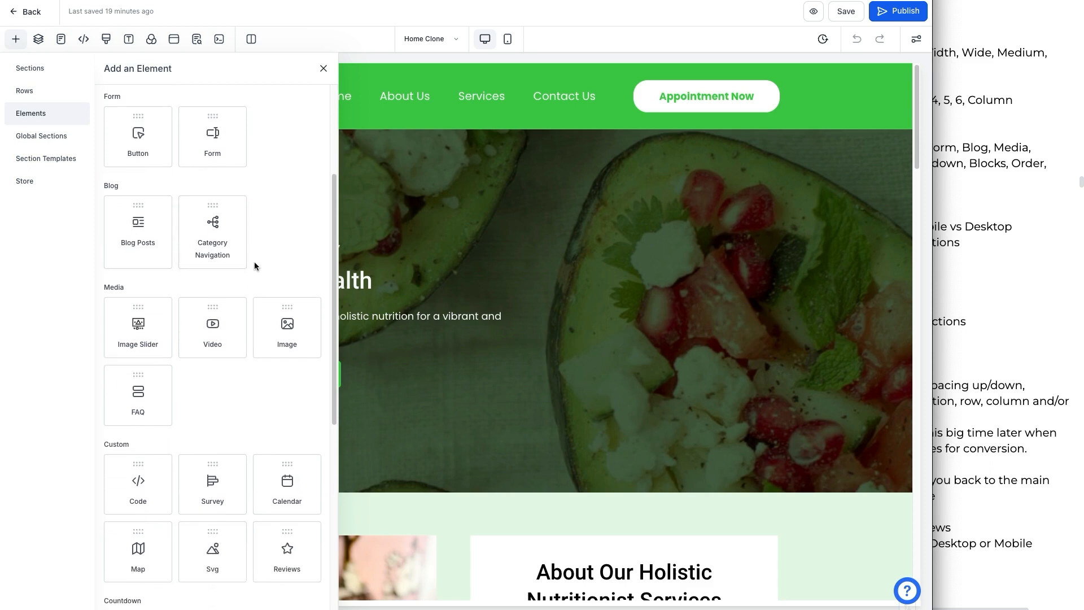
scroll(254, 266, down, 2)
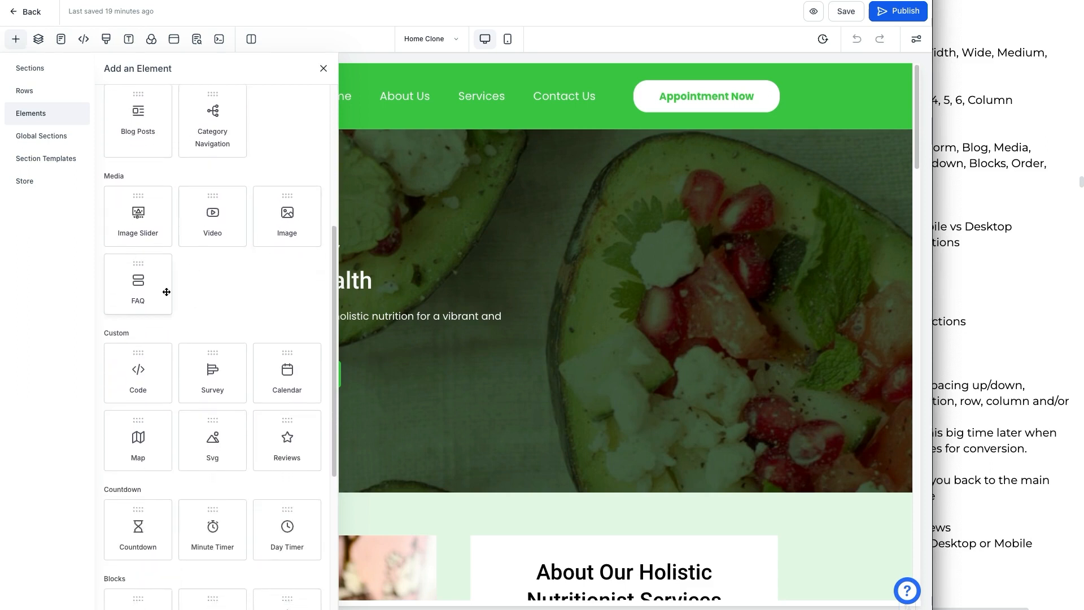
scroll(166, 288, down, 2)
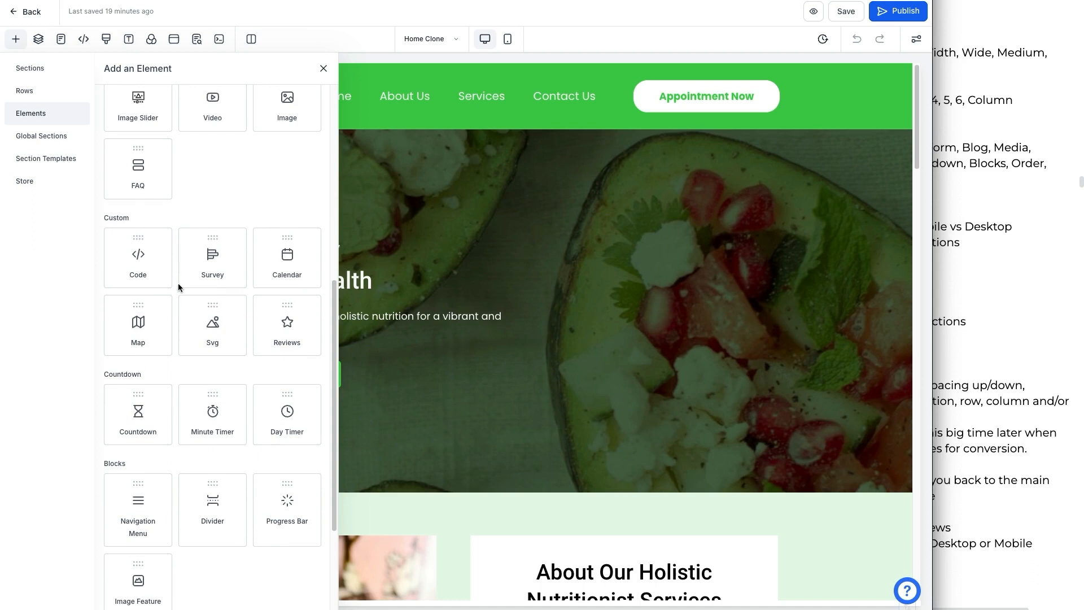
Step: Add a Survey element below the hero headline, then delete it
drag(192, 274, 396, 328)
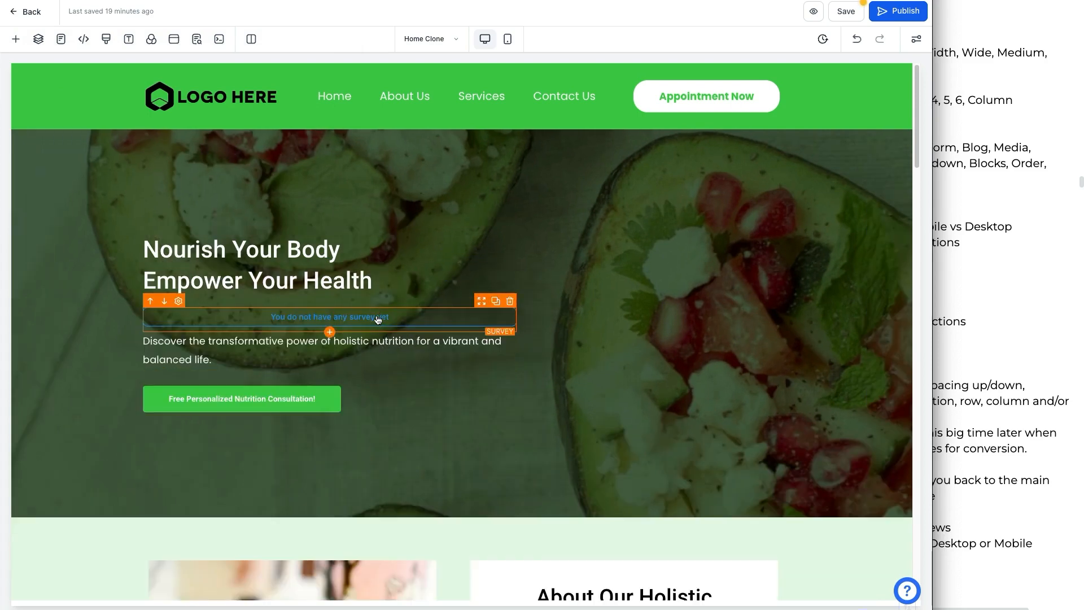
click(510, 300)
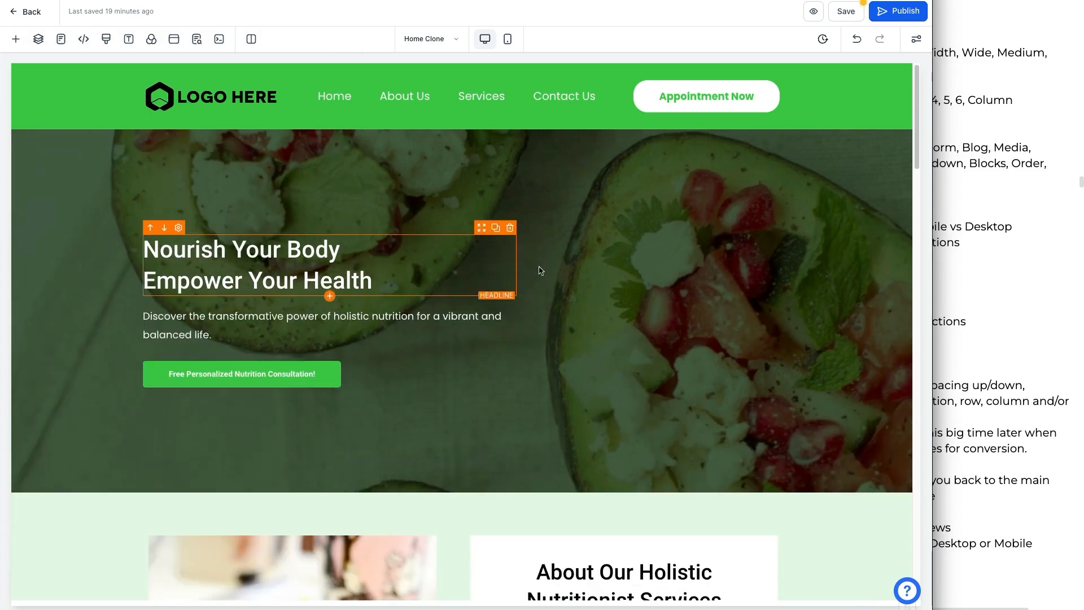
Step: Open the Add A Section panel from the bottom of the page
scroll(784, 259, down, 20)
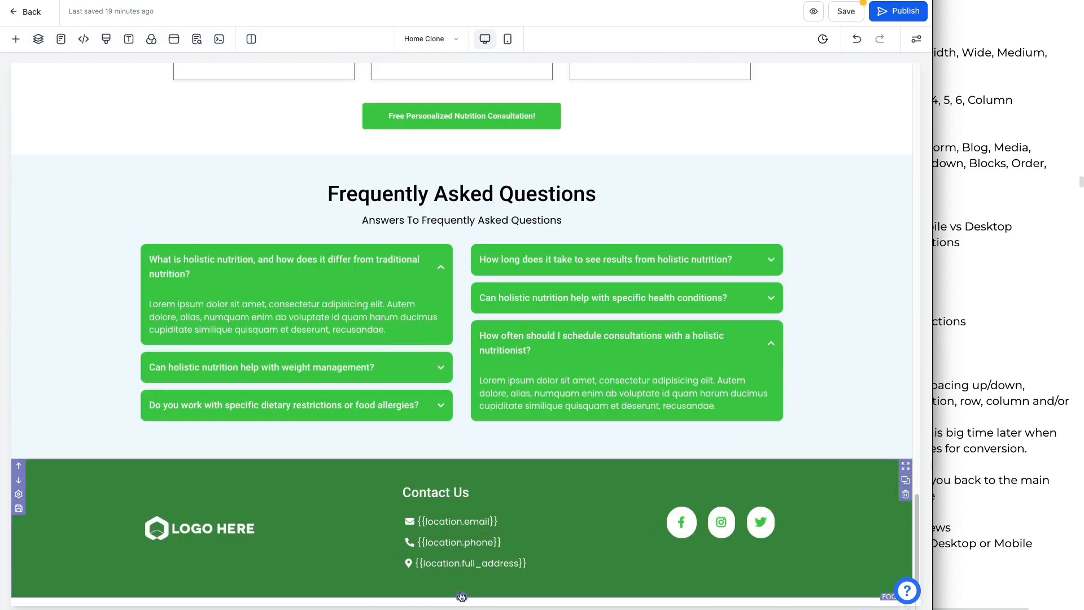
click(462, 597)
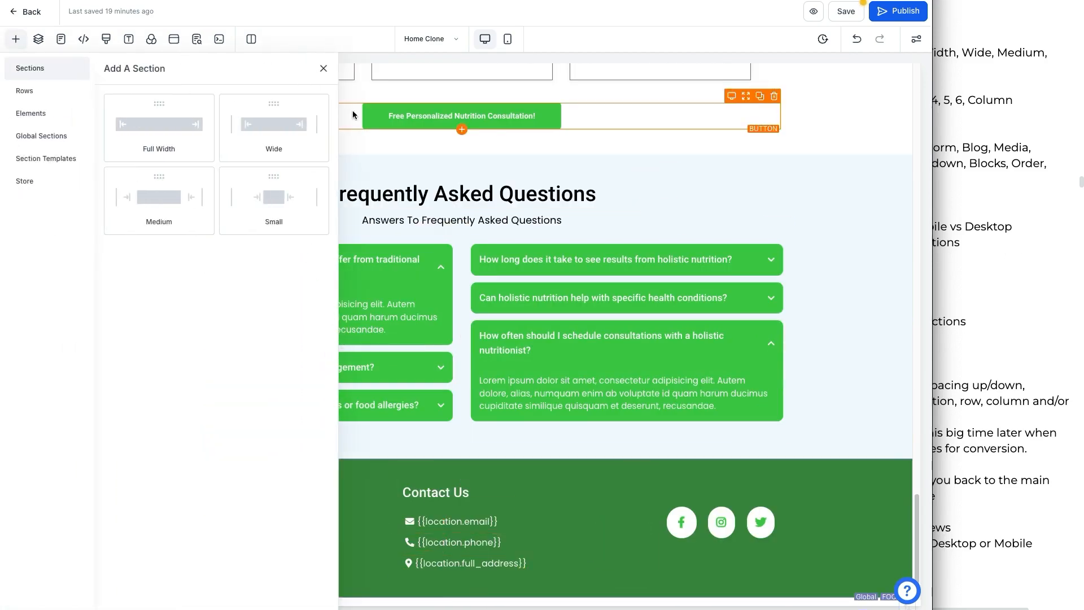
Step: Insert a Full Width section below the consultation button section
click(324, 69)
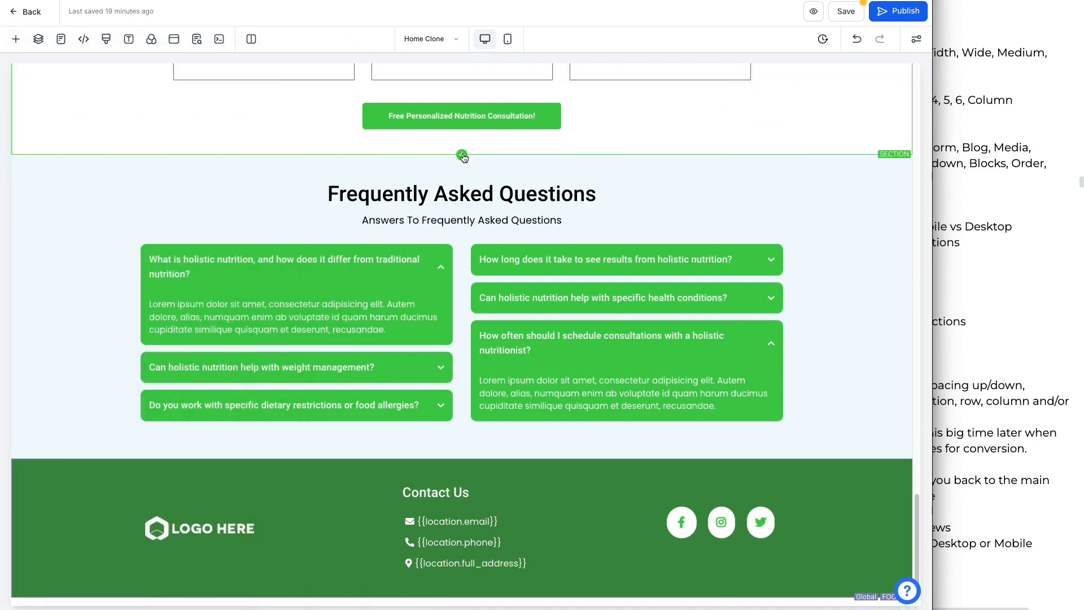
click(462, 155)
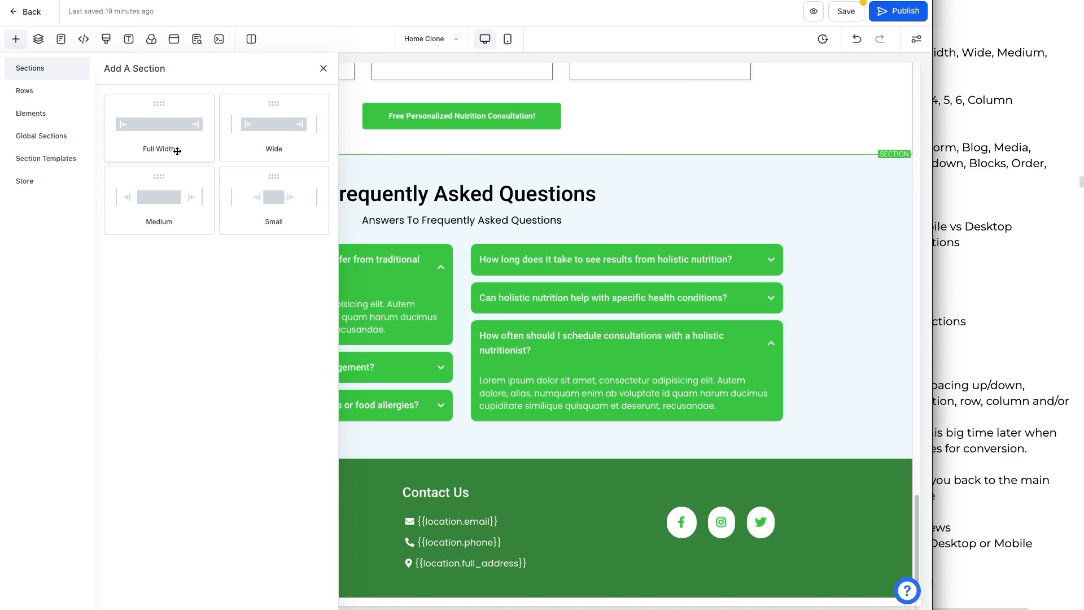
drag(175, 144, 462, 192)
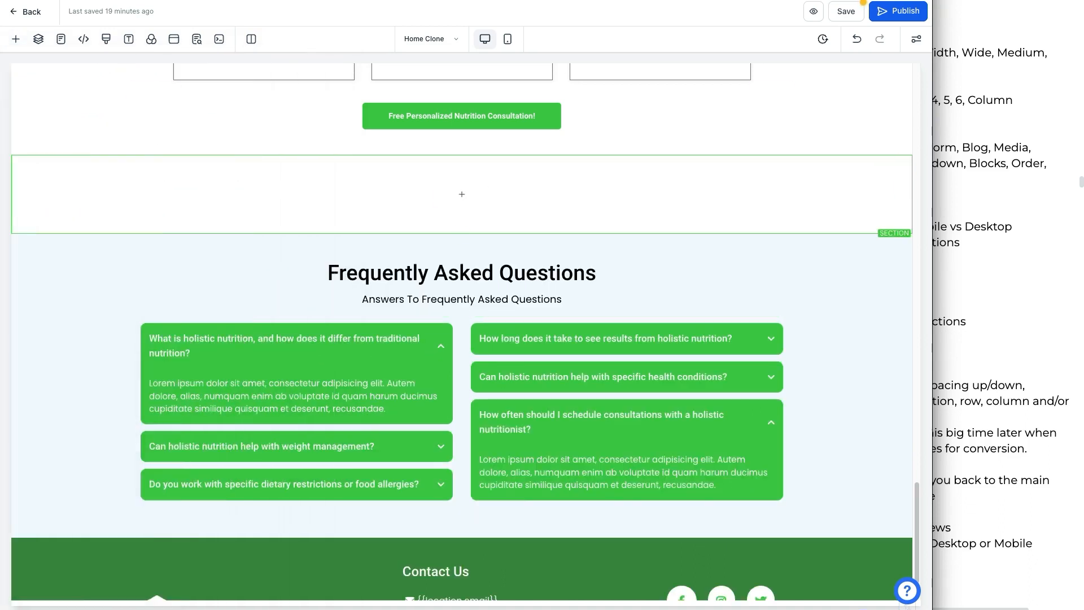
Step: Add a Small section below the new full-width section
mouse_move(22, 174)
mouse_down()
mouse_move(794, 172)
mouse_move(876, 201)
mouse_move(237, 241)
mouse_move(24, 201)
mouse_move(17, 169)
mouse_up()
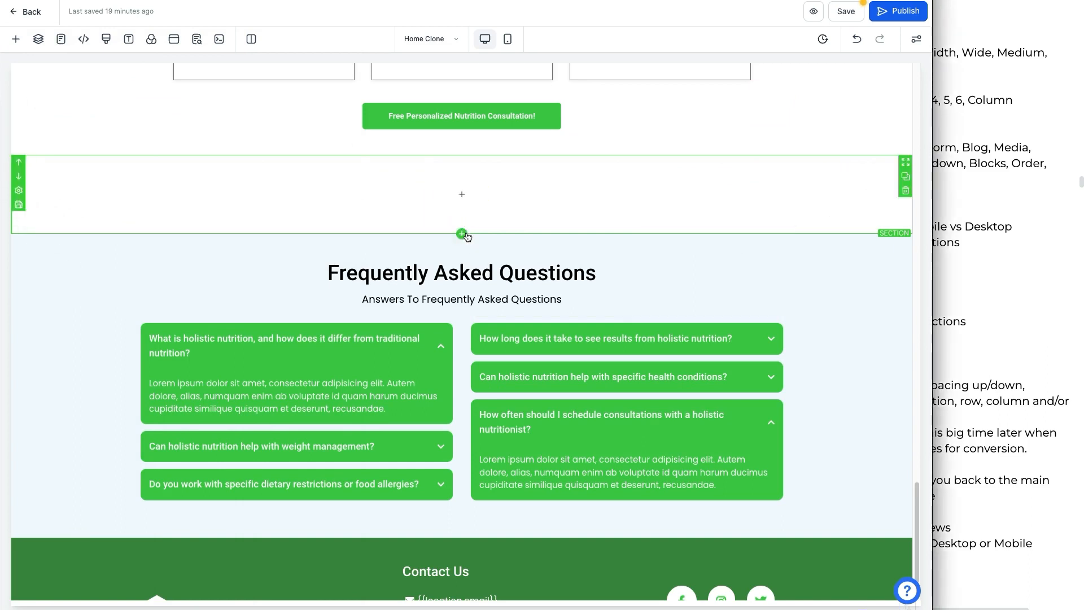
click(462, 234)
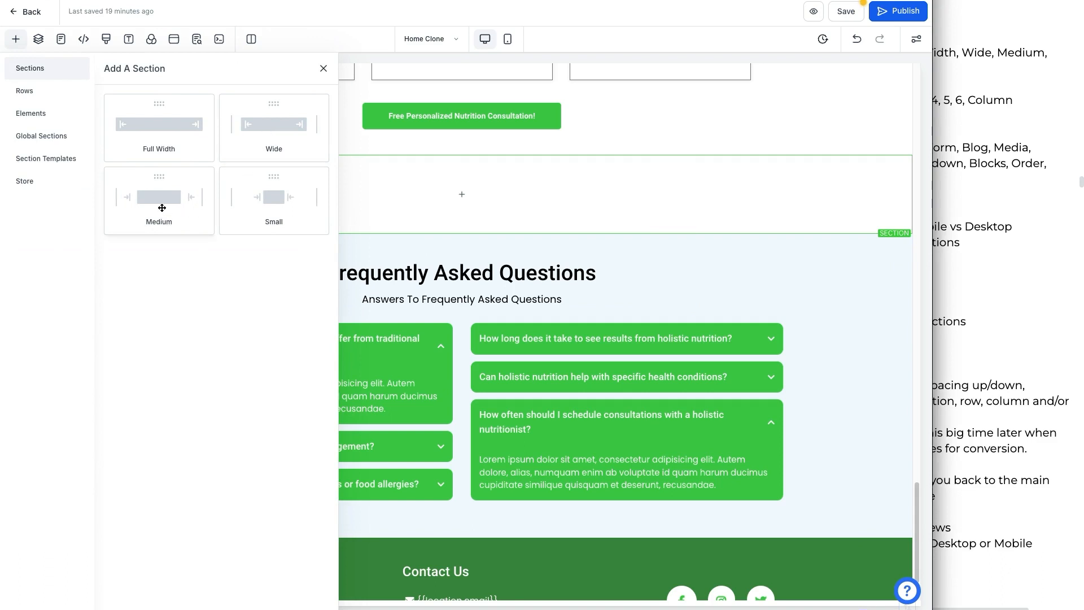
click(290, 219)
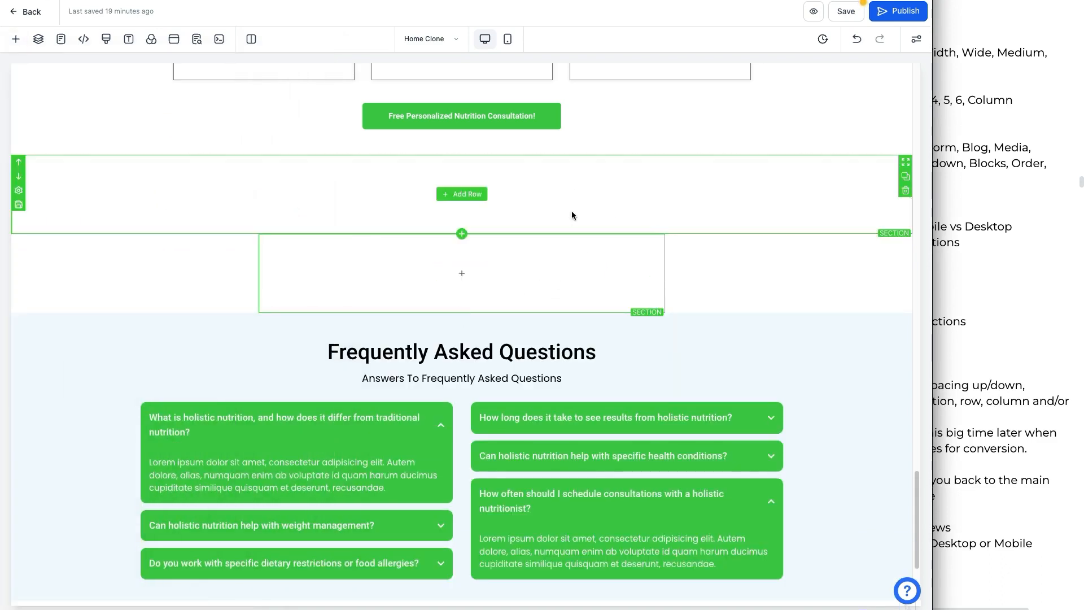
Step: Review the notes document's section and row colour categories and options
click(949, 248)
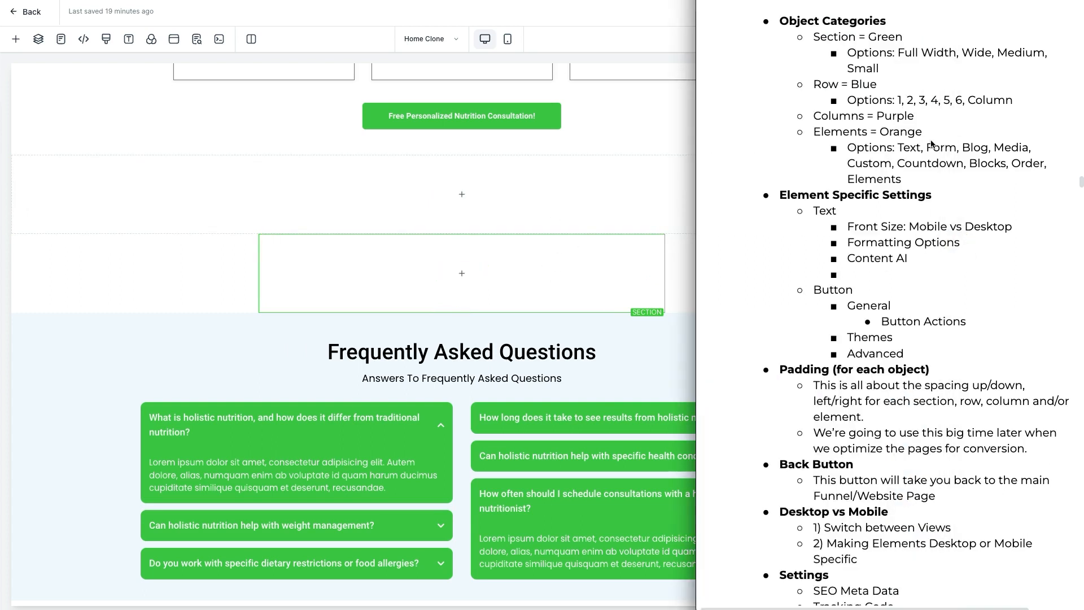
drag(868, 37, 899, 42)
click(899, 40)
drag(894, 68, 814, 40)
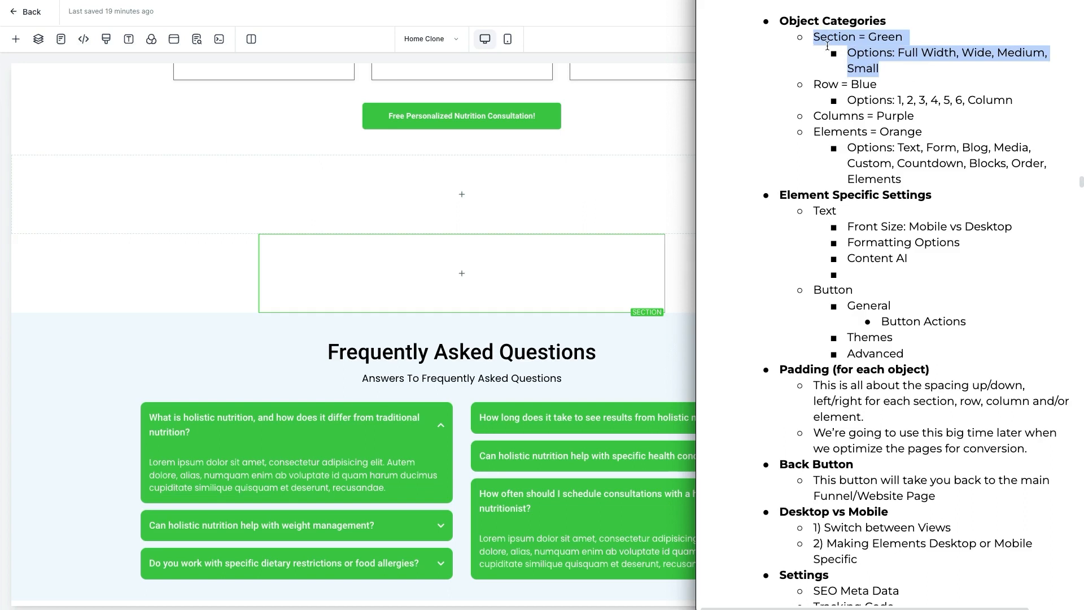
click(858, 61)
drag(898, 52, 814, 43)
click(864, 52)
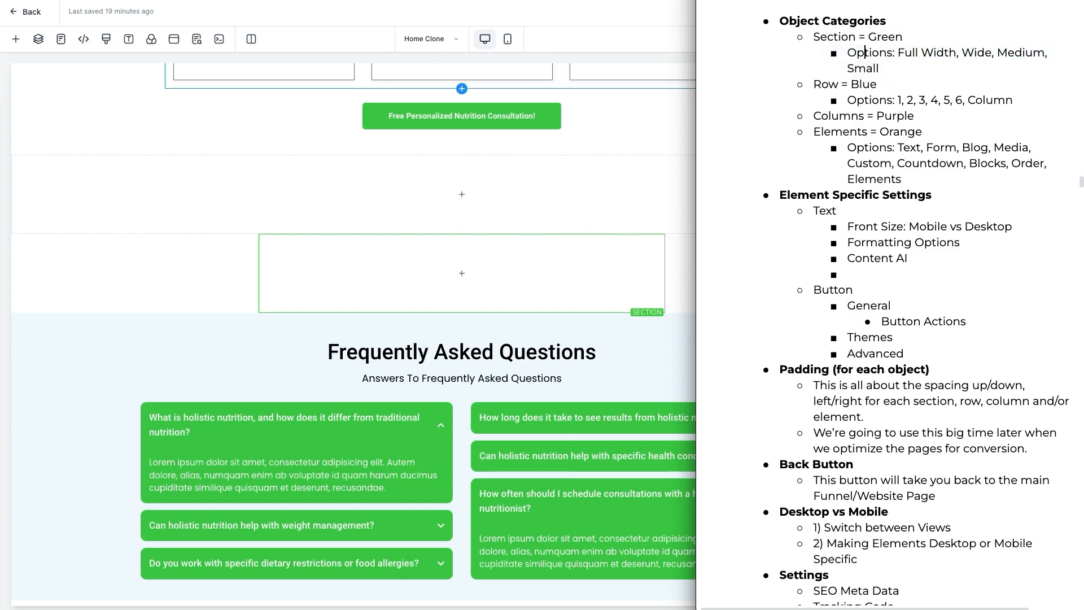
mouse_move(432, 173)
mouse_down()
mouse_move(514, 165)
mouse_move(445, 203)
mouse_up()
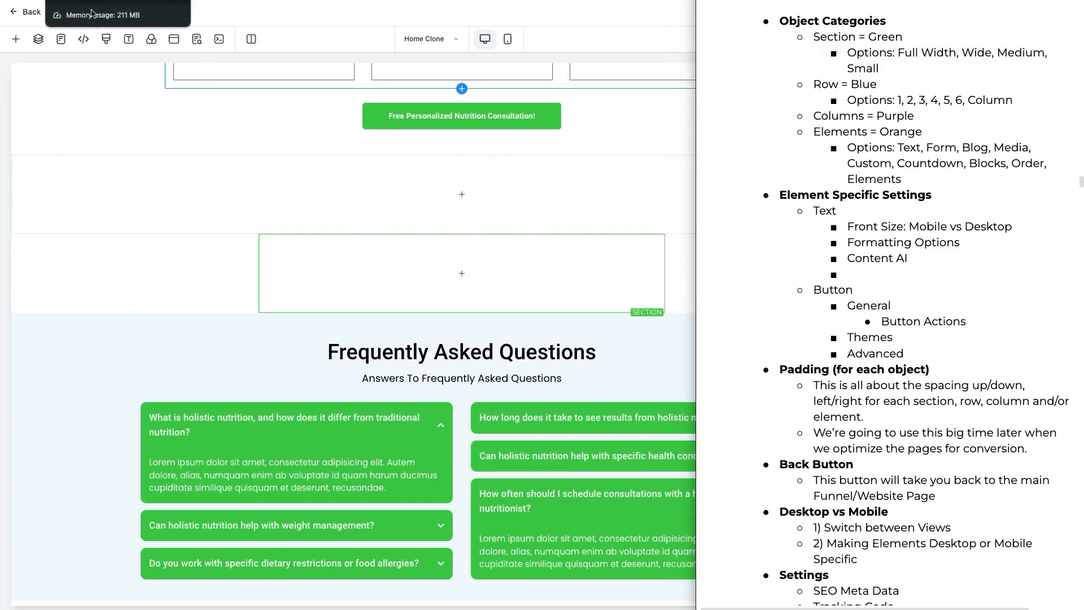
click(281, 192)
click(947, 152)
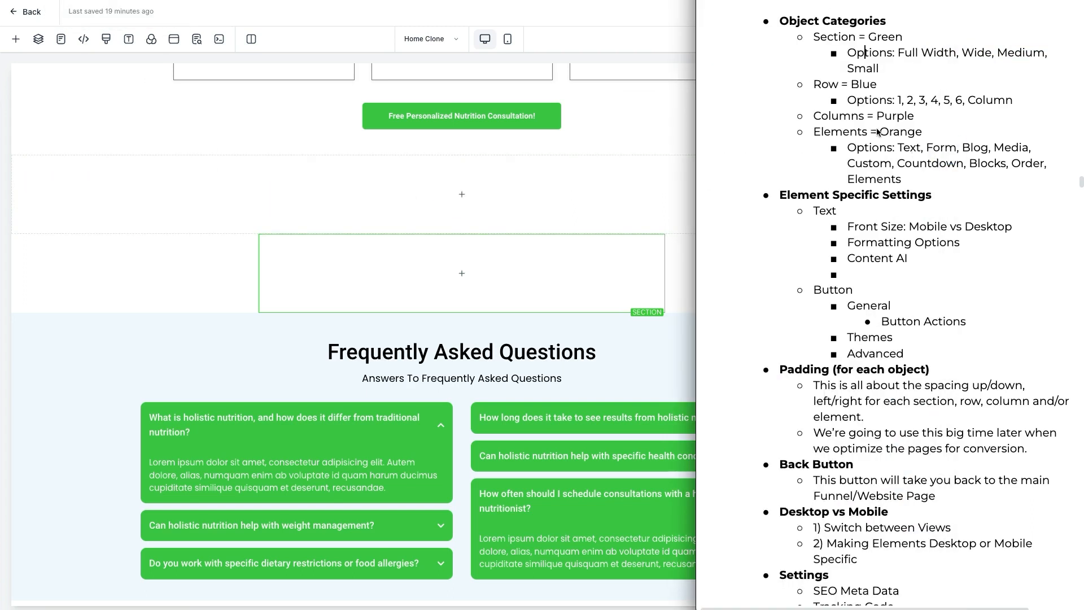
drag(815, 85, 877, 84)
click(497, 186)
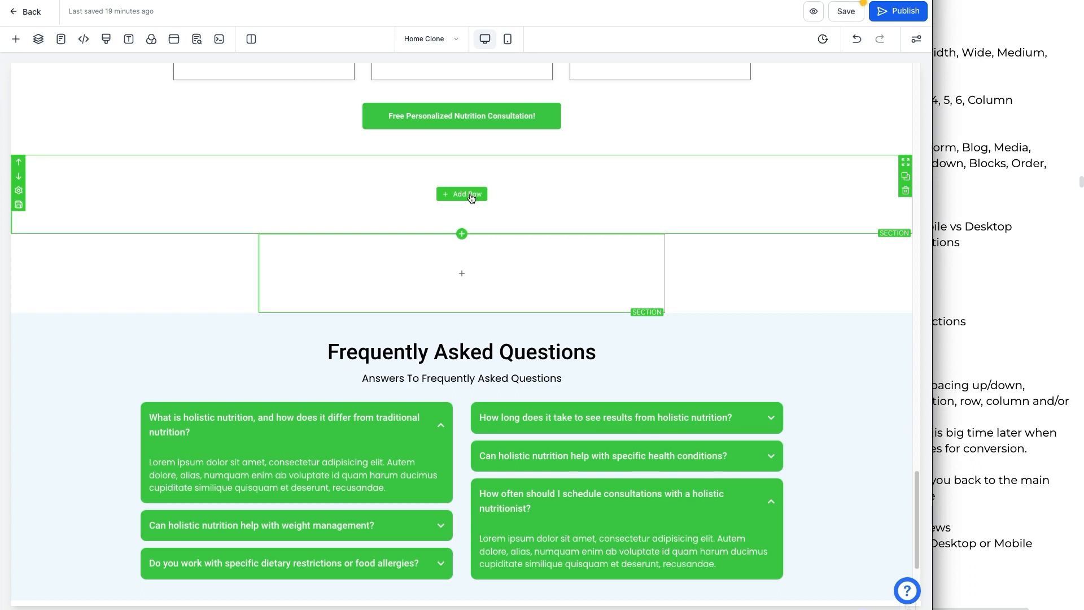
click(471, 195)
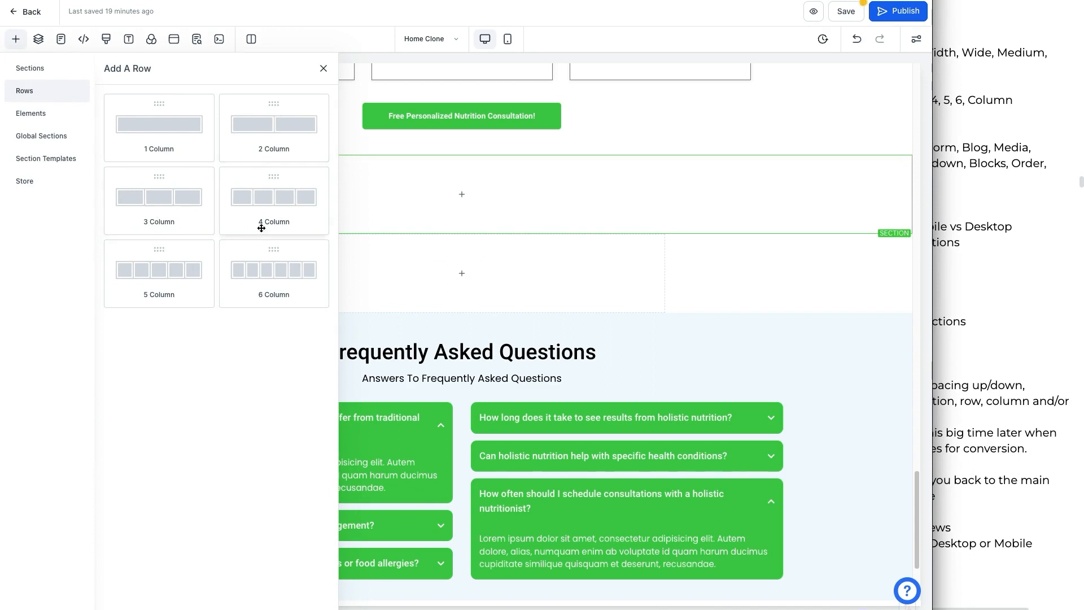
click(509, 321)
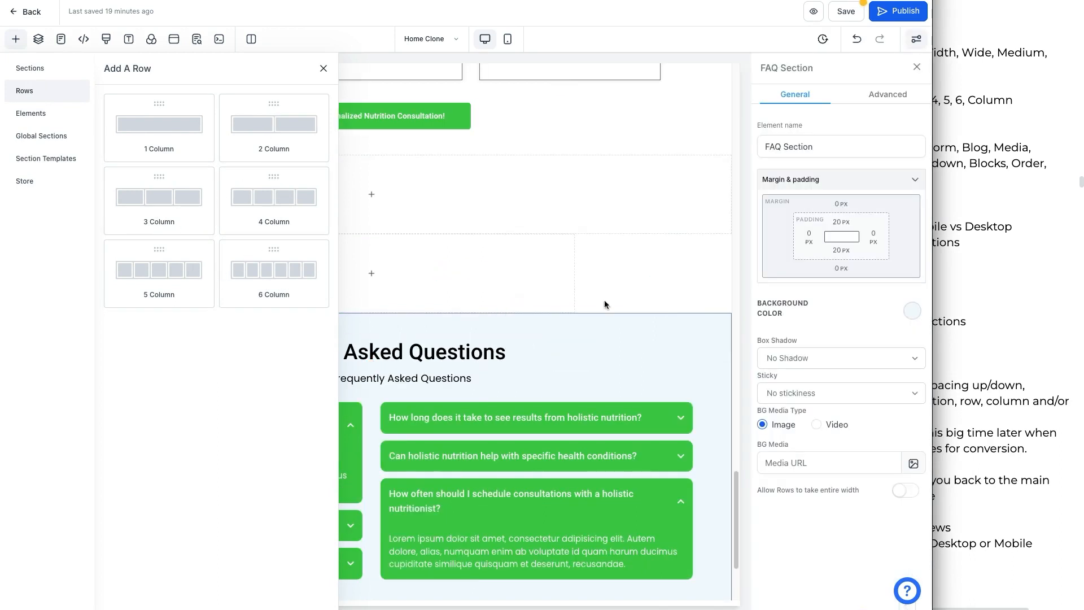
click(324, 68)
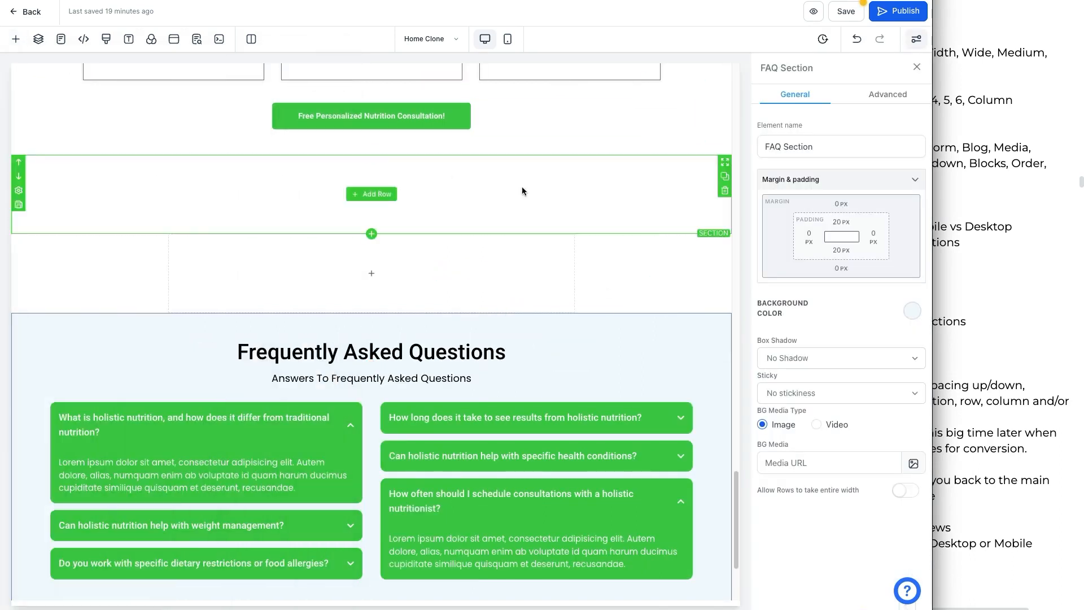
click(913, 68)
Step: Add a 2 Column row to the new full-width section
scroll(706, 249, down, 2)
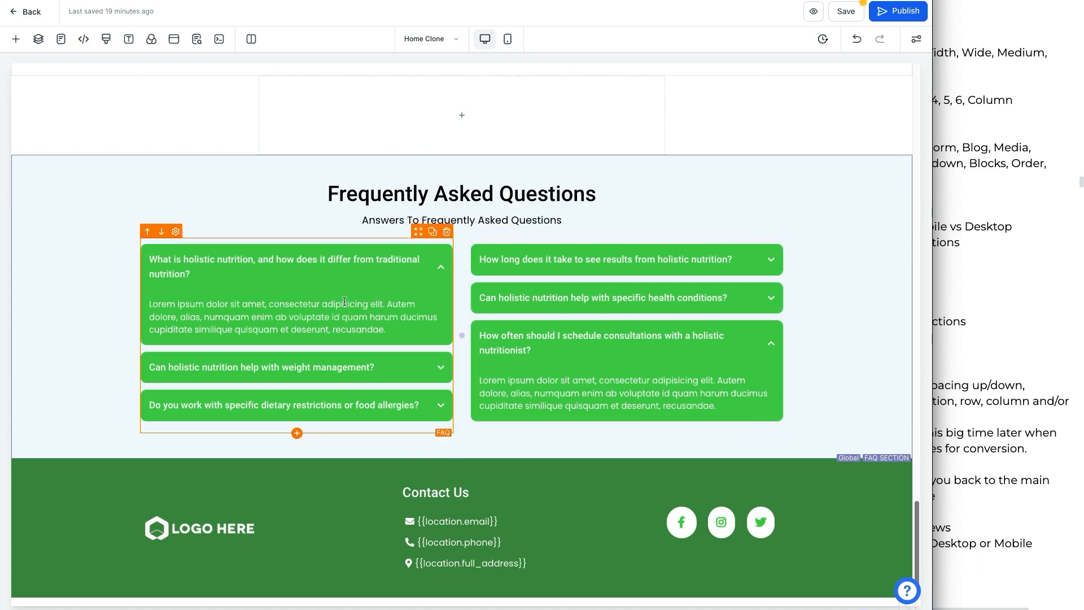
scroll(452, 372, up, 1)
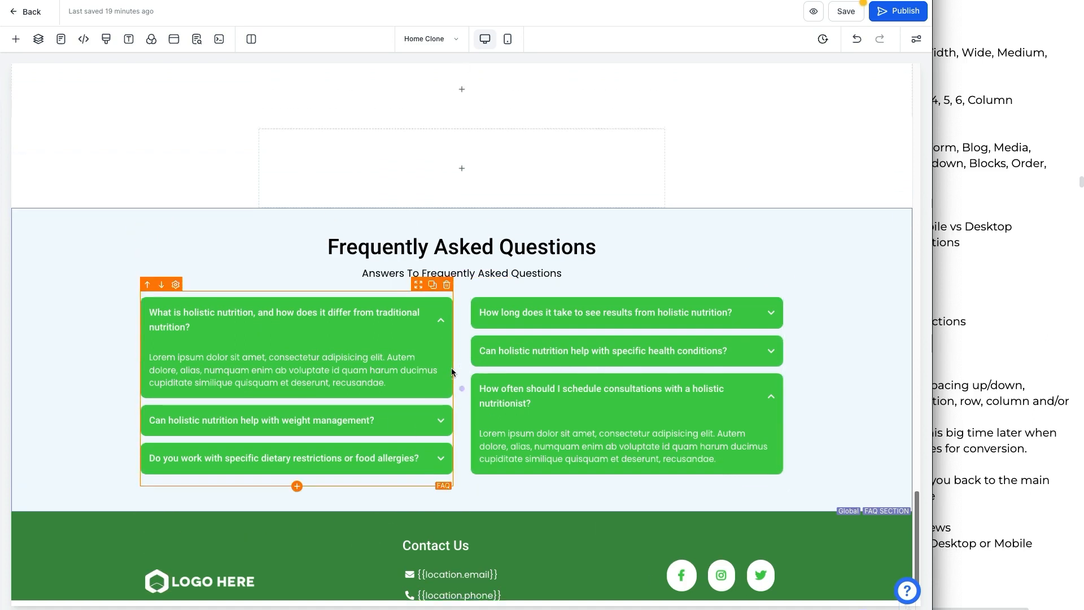
scroll(452, 368, up, 3)
click(460, 275)
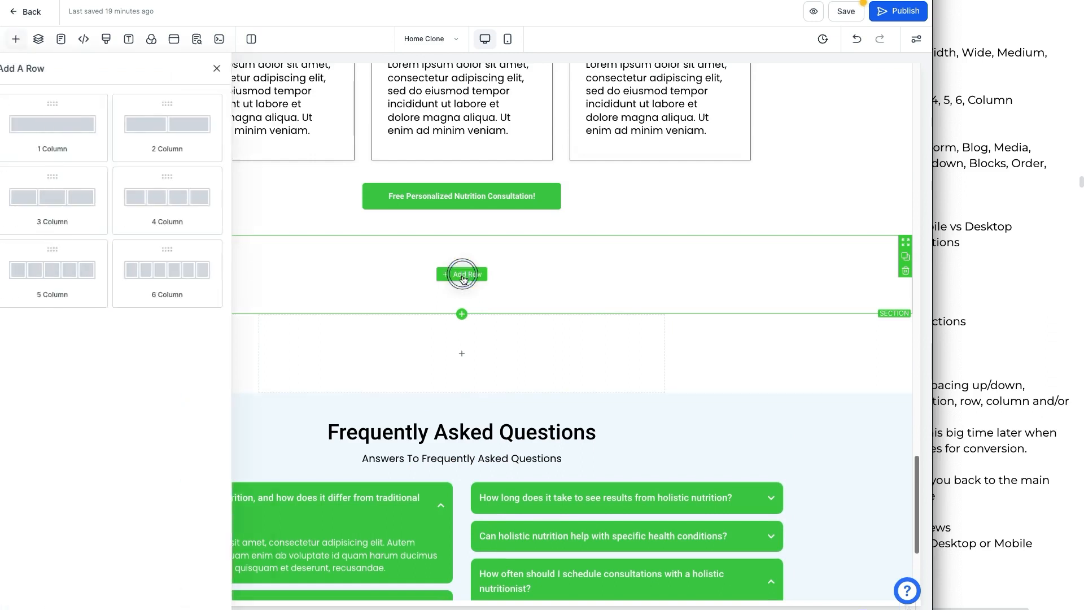
click(964, 163)
click(899, 101)
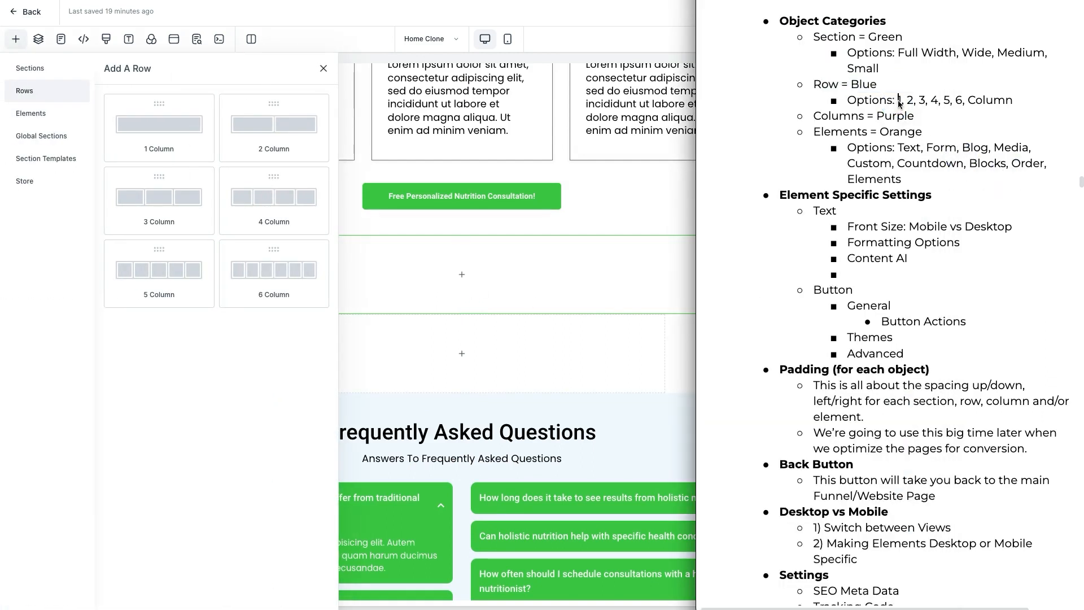
click(237, 316)
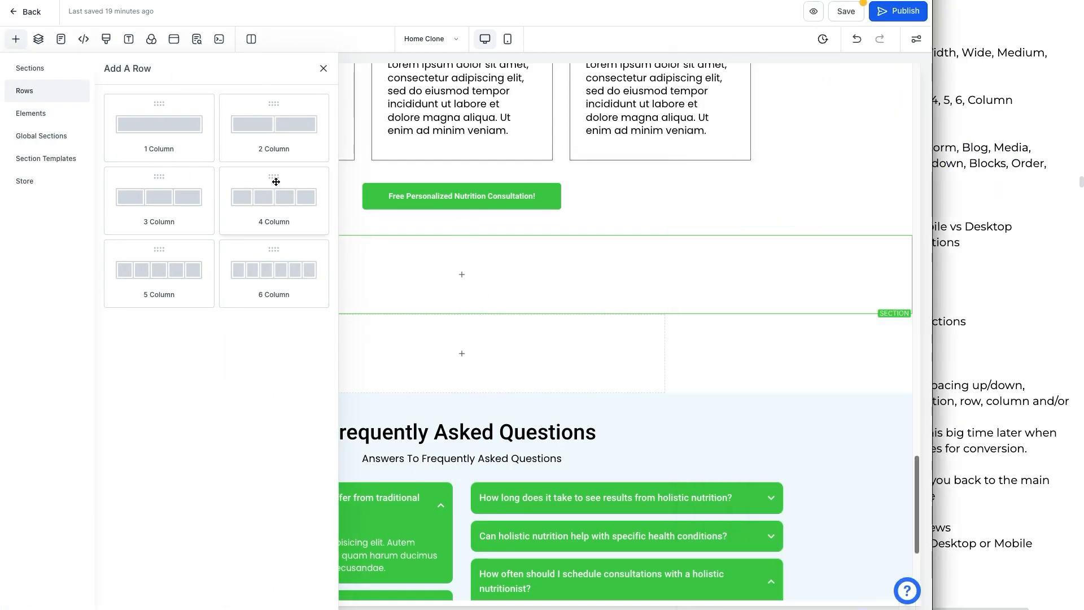
click(278, 133)
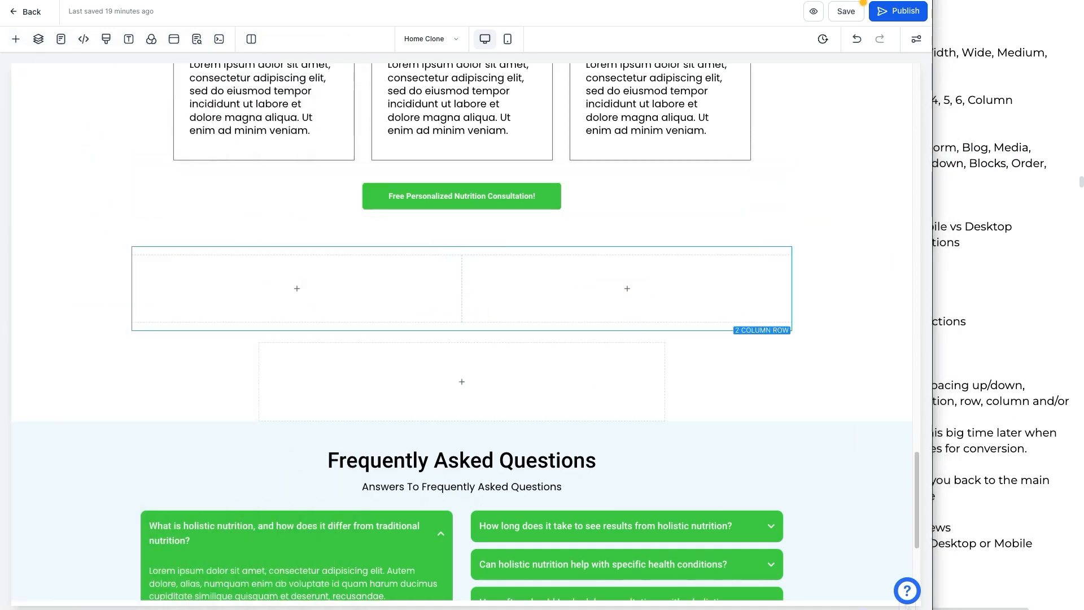
Step: Review the notes on column and element categories while selecting the row's first column
click(102, 270)
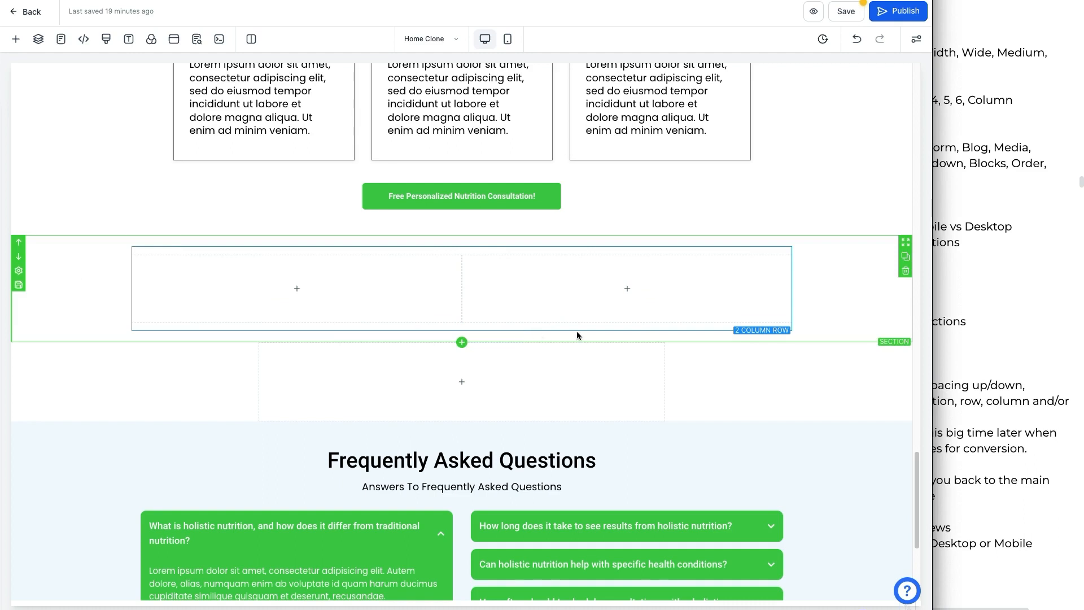
click(976, 270)
click(840, 117)
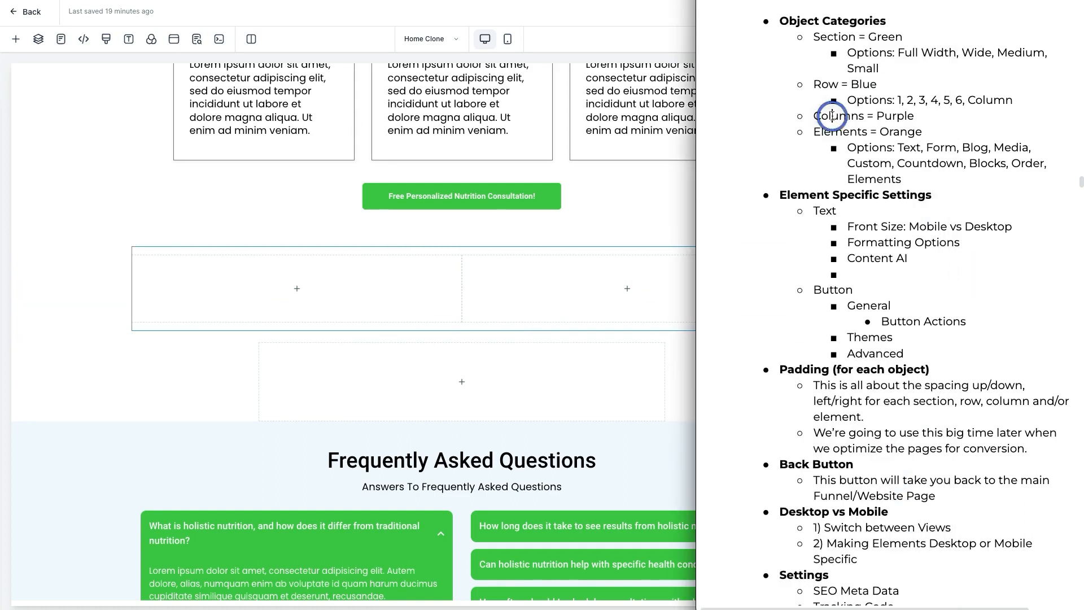
click(545, 272)
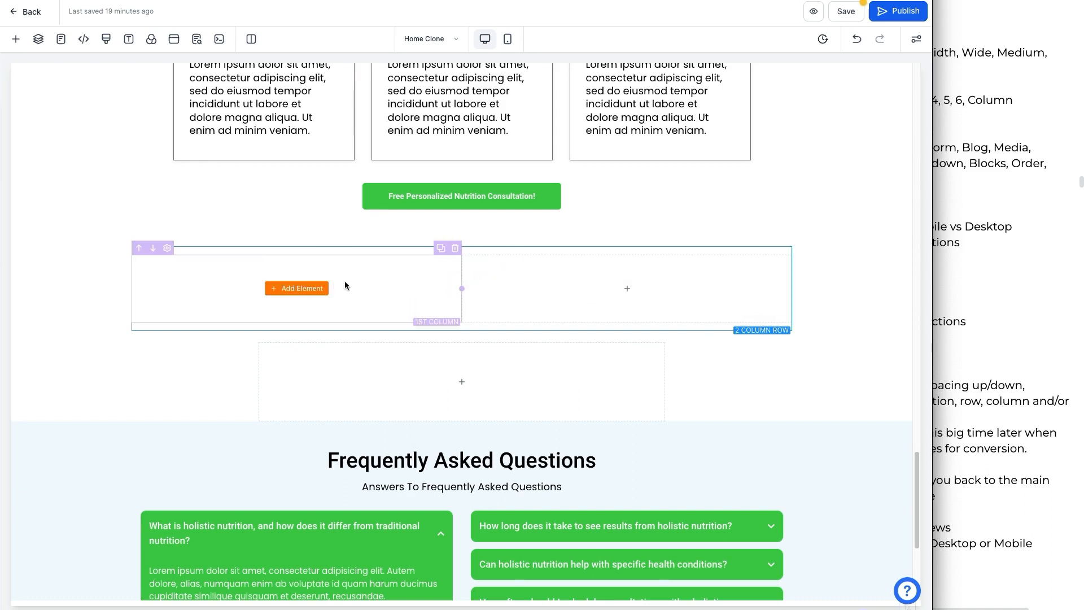
click(991, 243)
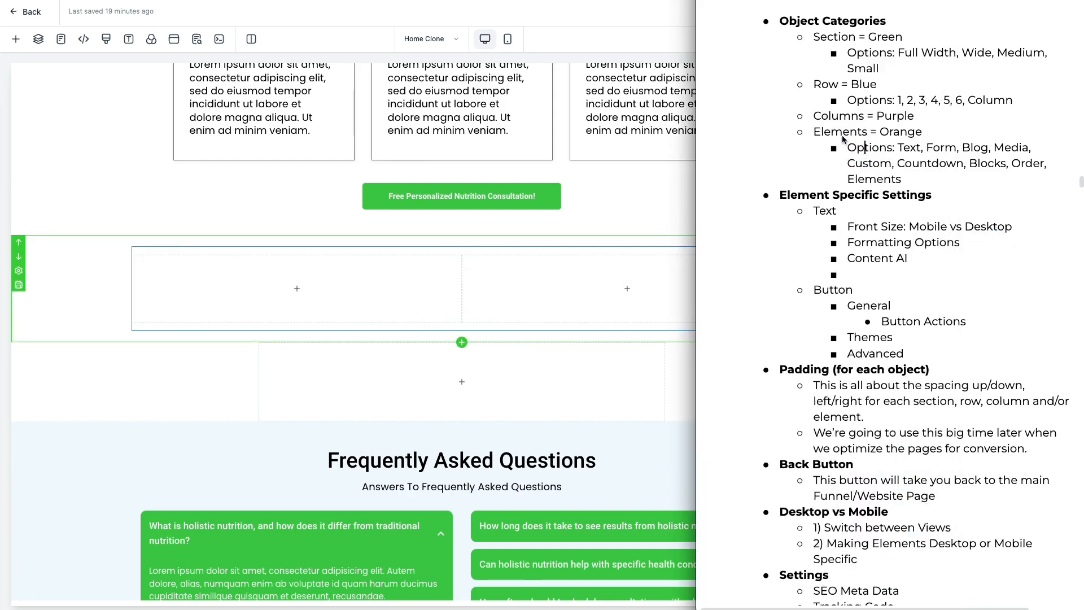
click(866, 135)
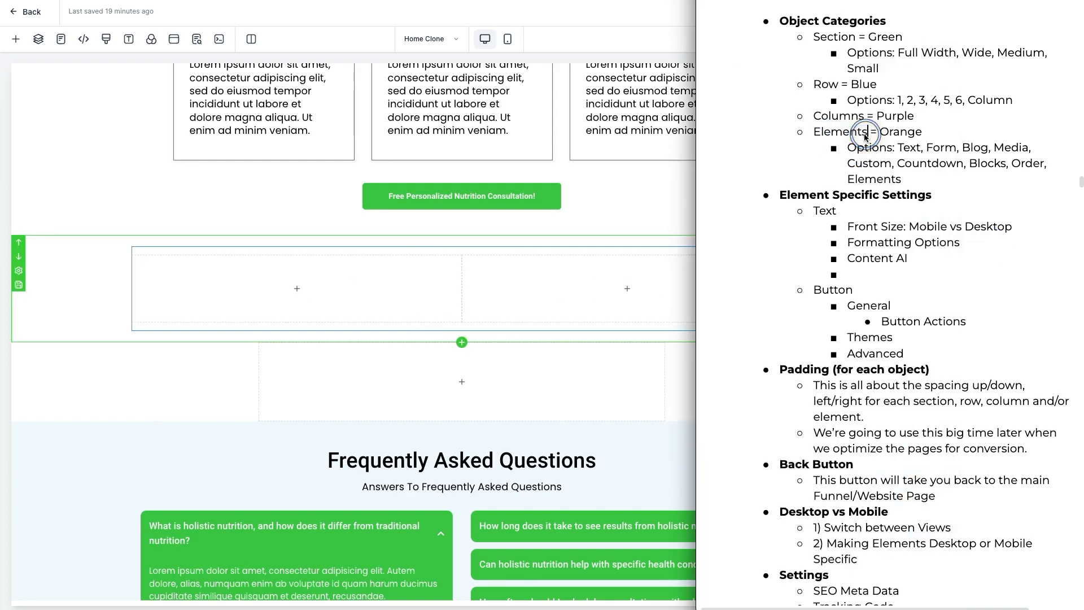
click(908, 133)
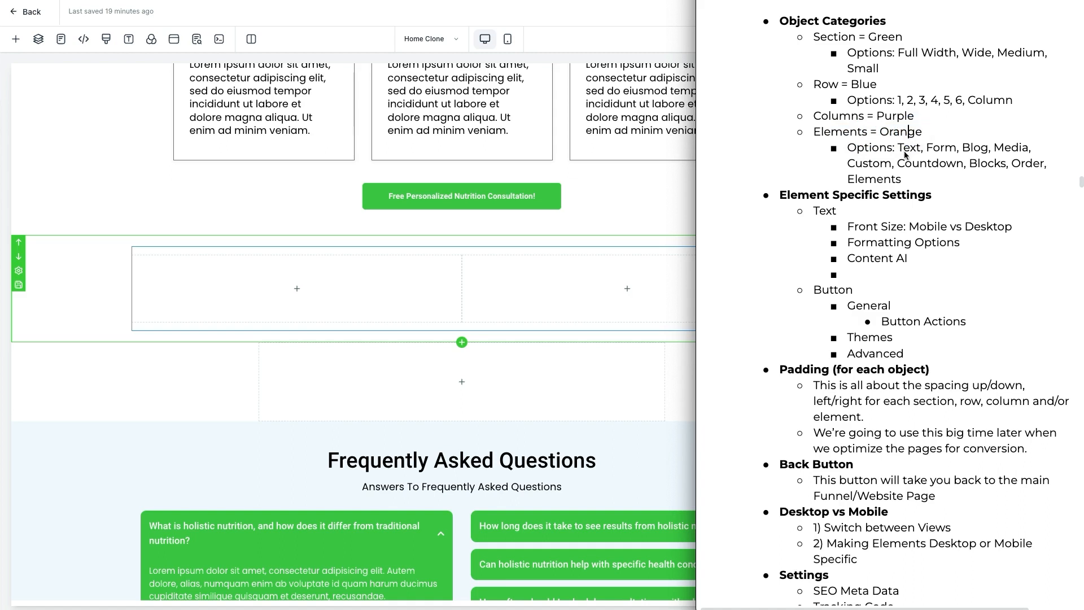
double_click(908, 148)
double_click(939, 148)
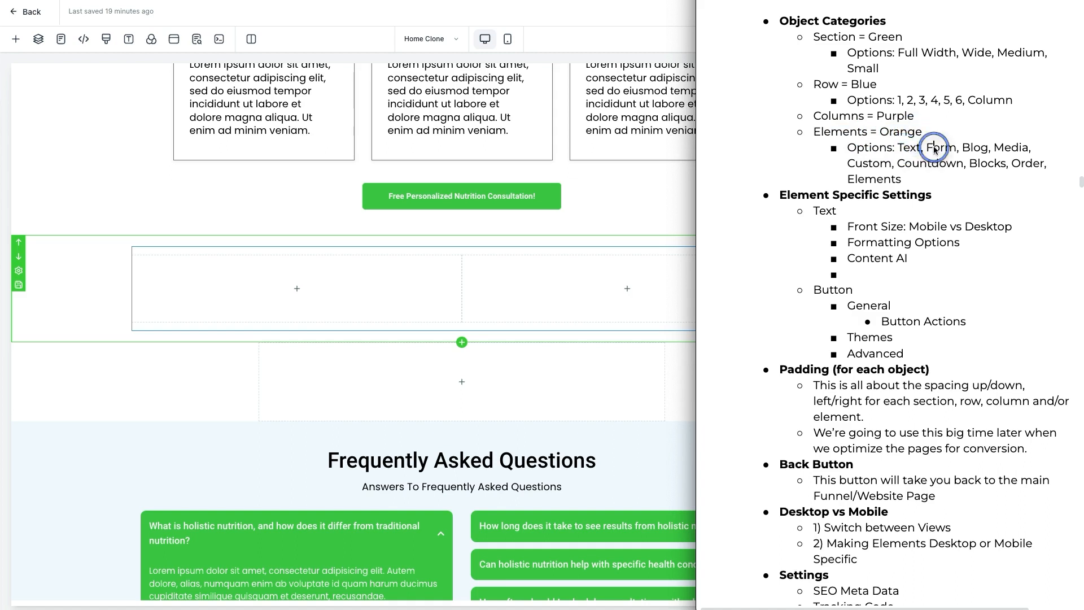
click(974, 150)
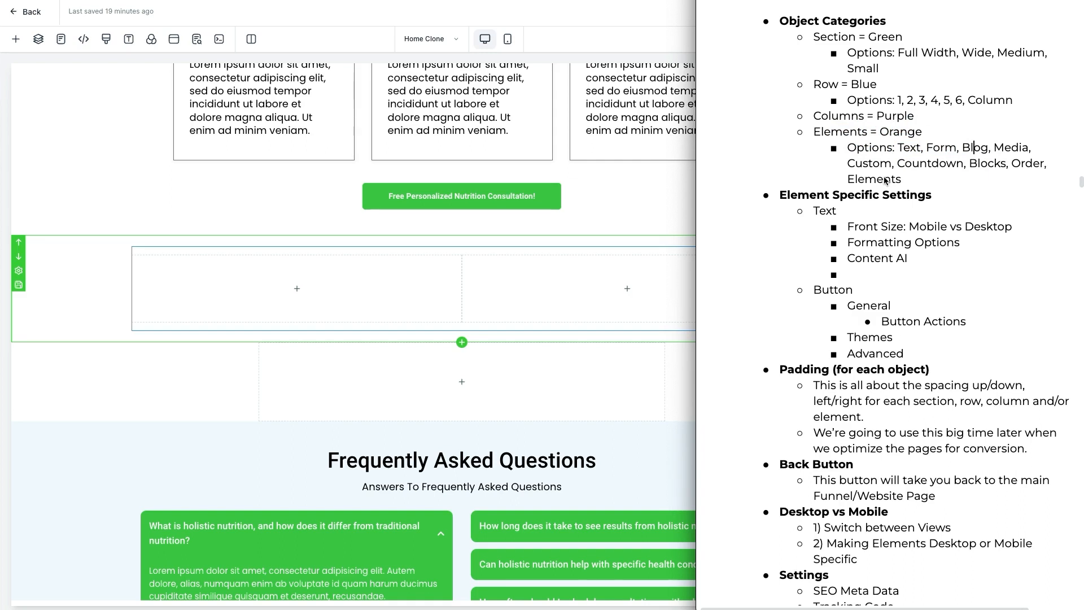
click(497, 285)
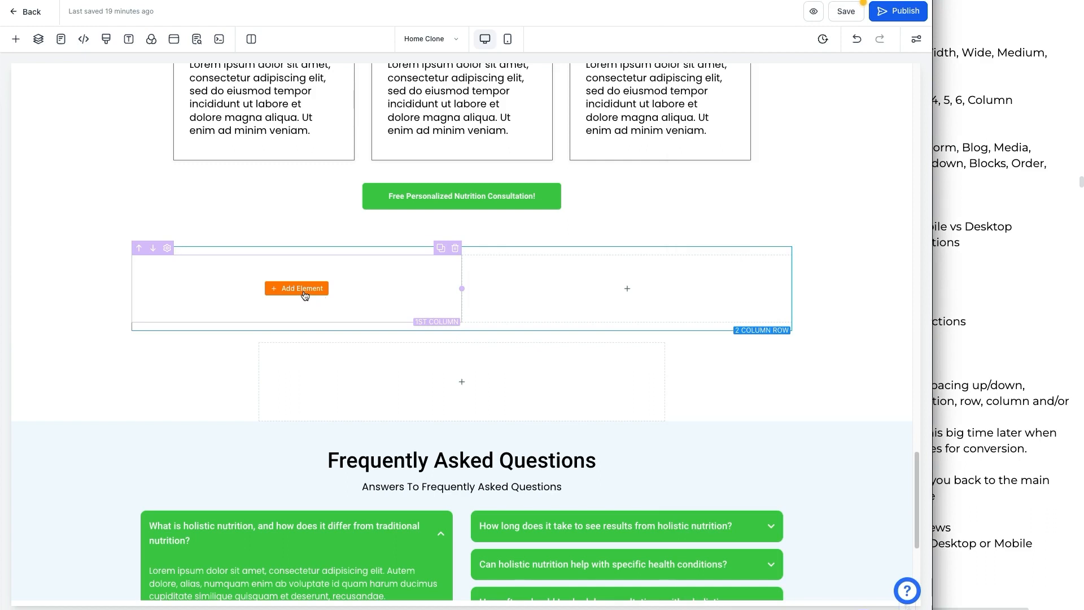
Step: Add a Headline element to the row's first column and change its text to test
click(305, 291)
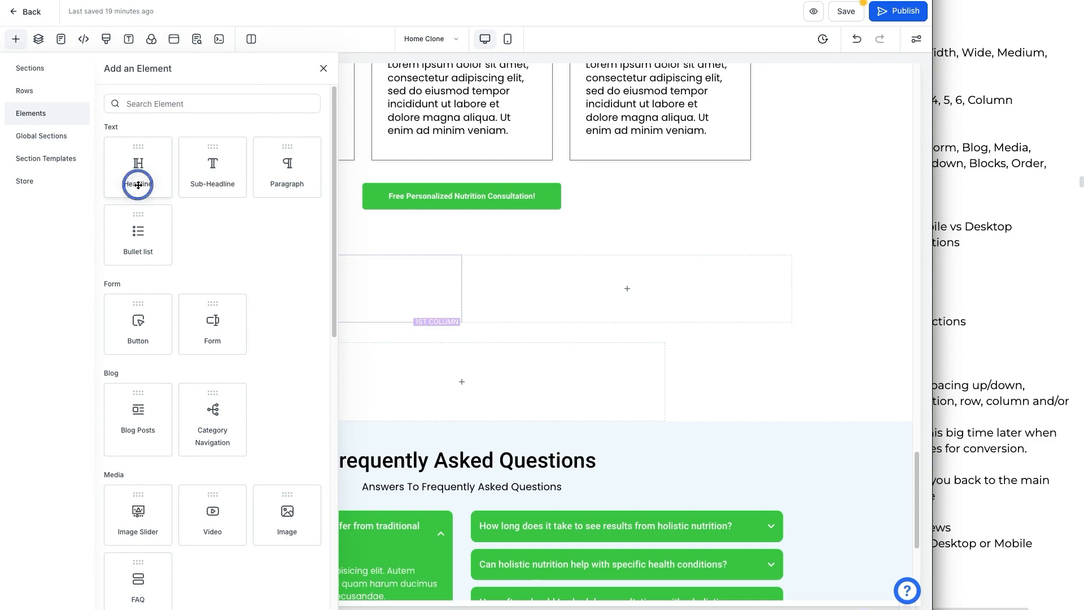
drag(138, 185, 345, 293)
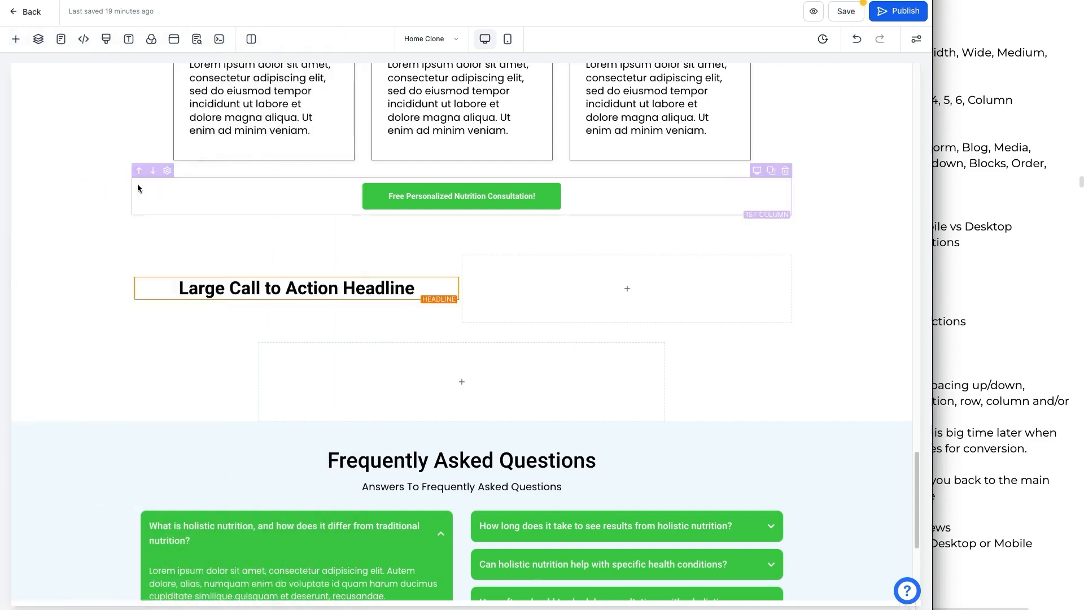
triple_click(355, 287)
key(BackSpace)
text(test gead)
key(ctrl+a)
key(BackSpace)
text(test)
Step: Toggle bold, italic, strikethrough and underline on and off for the headline text
click(245, 289)
double_click(204, 290)
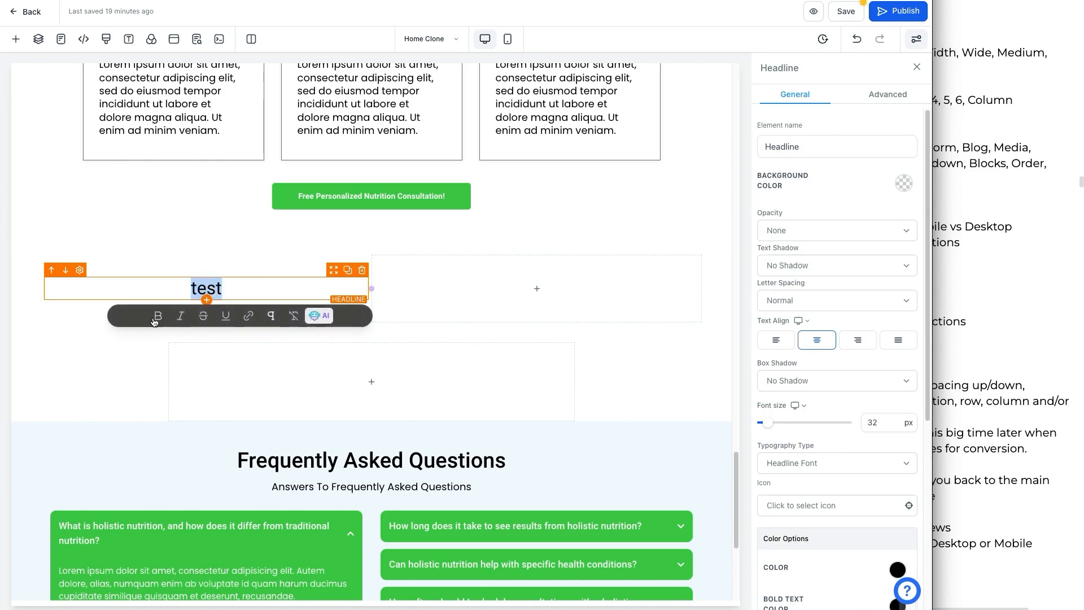
click(158, 319)
click(159, 319)
click(180, 318)
click(181, 317)
click(203, 316)
click(203, 316)
click(226, 317)
click(227, 318)
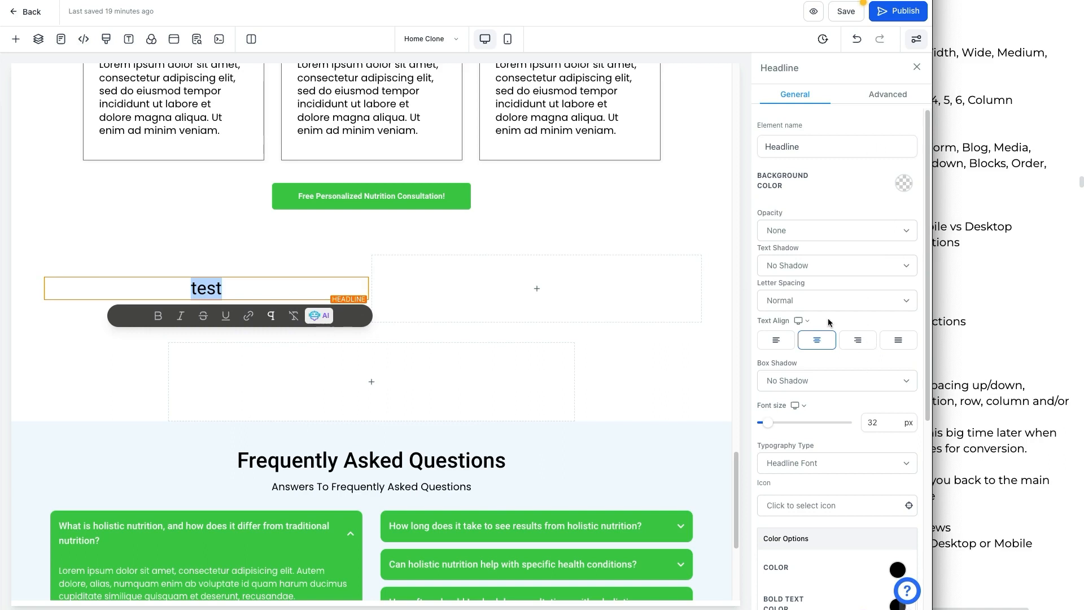
Step: Open the 2 Column Row's settings, then the headline's settings
click(516, 326)
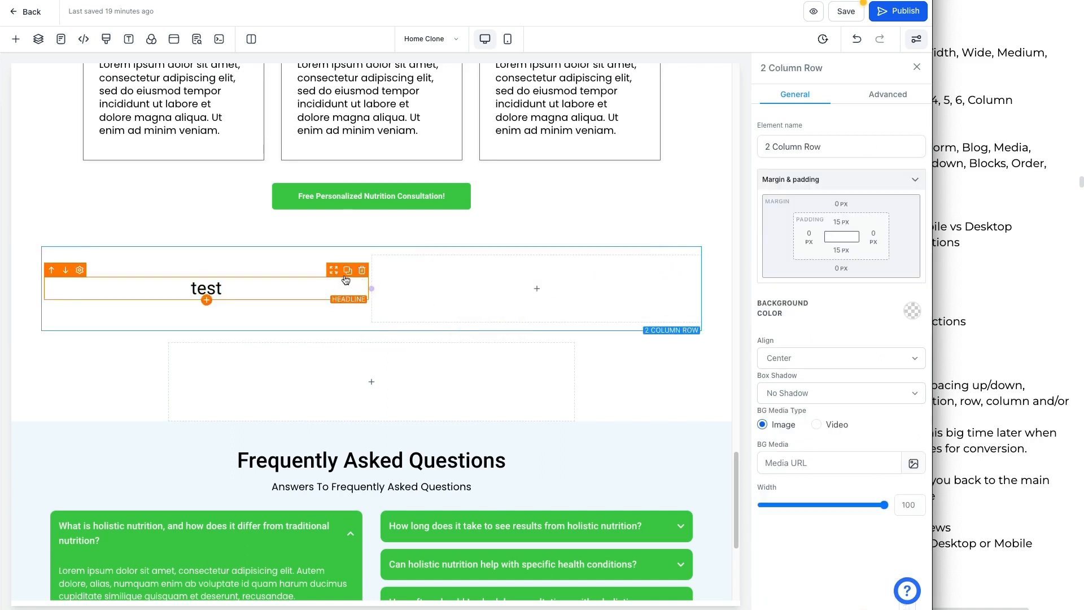
click(80, 271)
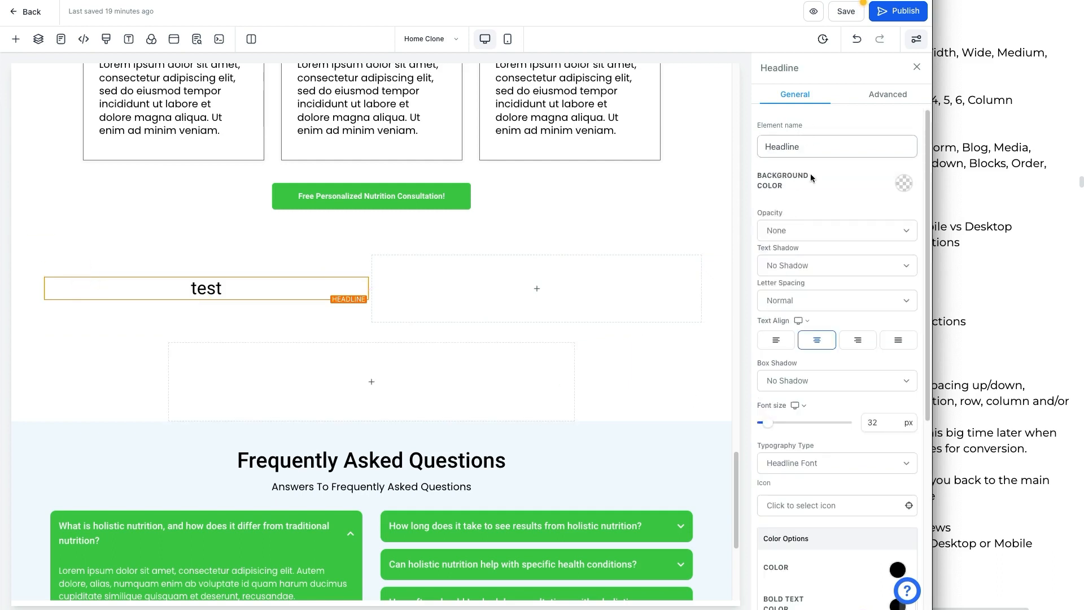
Step: Try the headline's text alignment options, keeping it centred, and set its font size to 144 px
click(785, 344)
click(811, 345)
click(786, 343)
click(809, 347)
scroll(819, 305, down, 3)
mouse_move(768, 267)
mouse_down()
mouse_move(815, 272)
mouse_move(786, 269)
mouse_up()
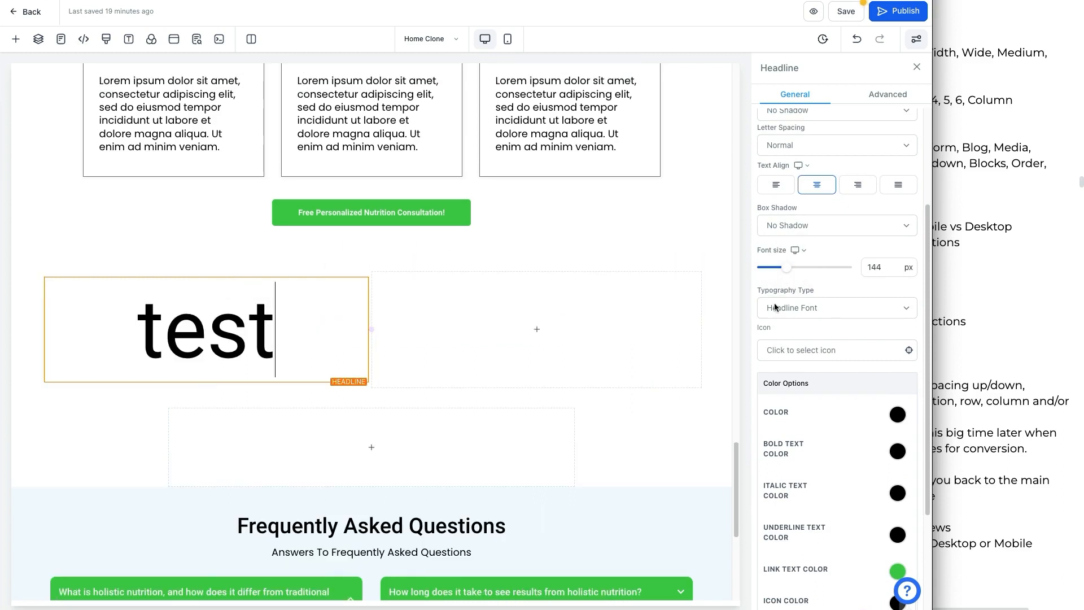
Step: Review the headline's colour options and the notes on element categories
scroll(843, 353, down, 3)
scroll(849, 386, down, 1)
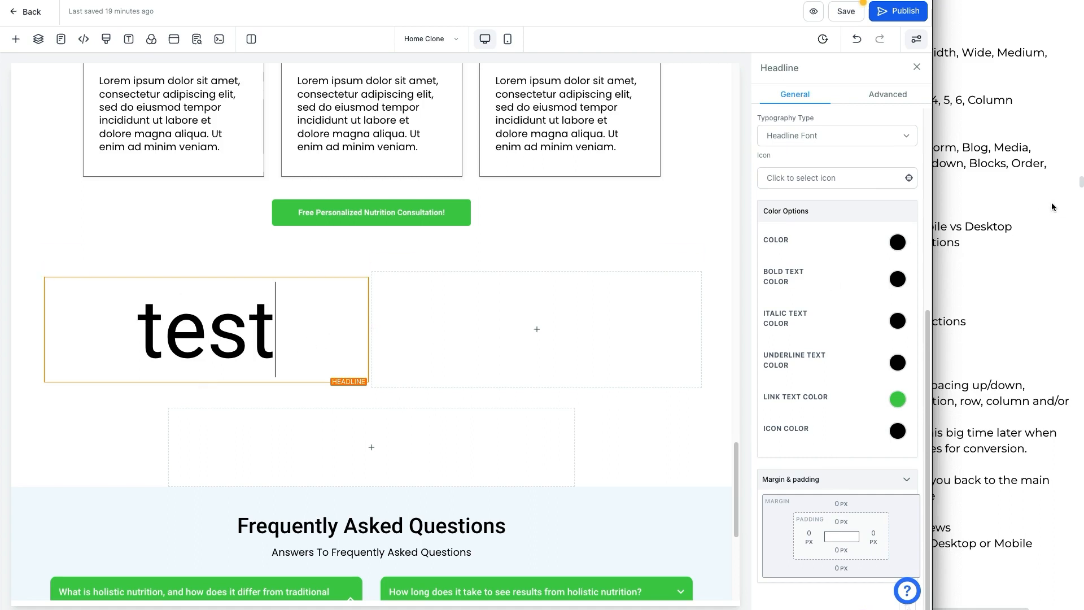
click(968, 243)
triple_click(881, 148)
click(932, 163)
Step: Open the settings of the headline's 1st Column and review them
click(283, 341)
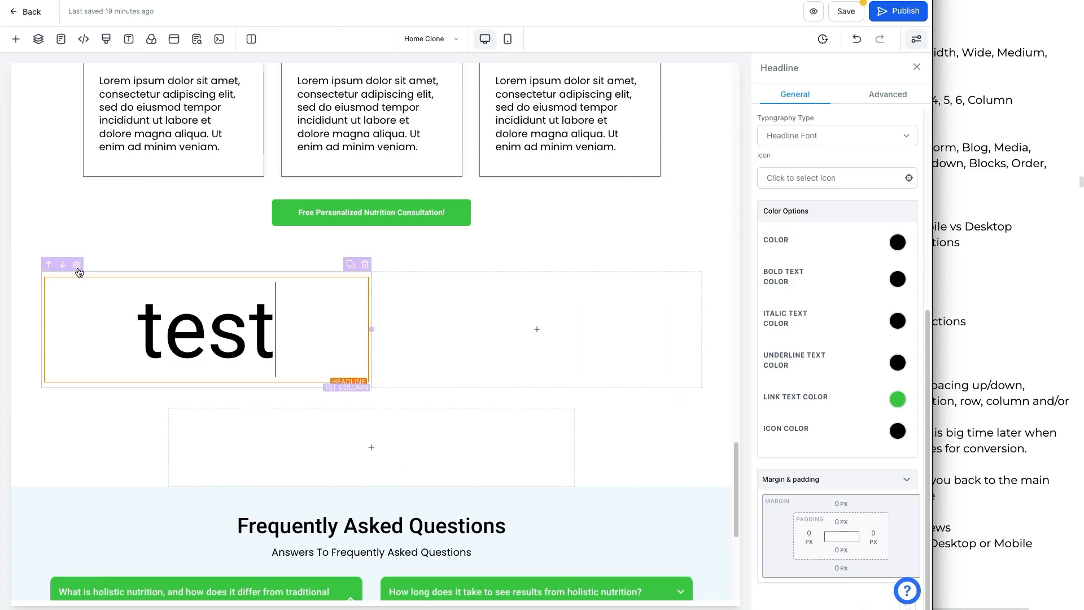
click(77, 264)
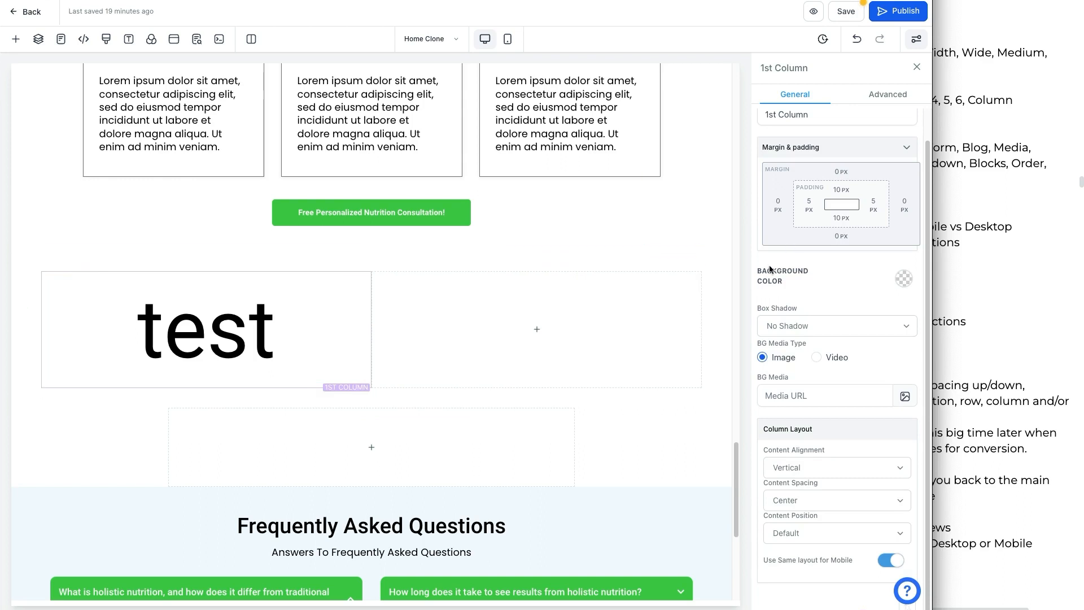
scroll(883, 268, up, 1)
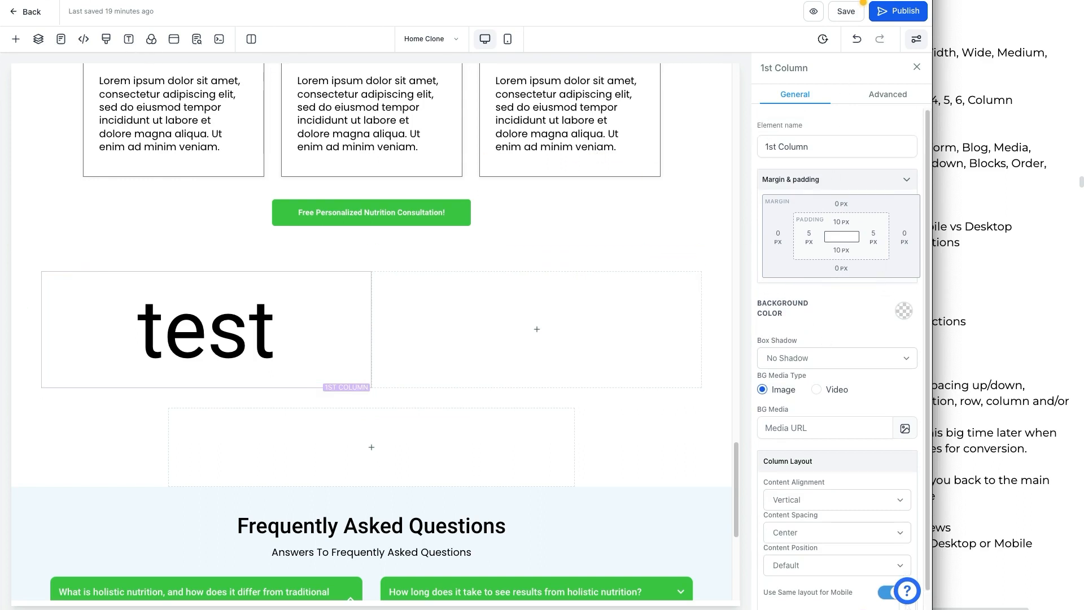
mouse_move(908, 56)
mouse_down()
mouse_move(753, 55)
mouse_move(768, 266)
mouse_move(760, 482)
mouse_move(777, 565)
mouse_up()
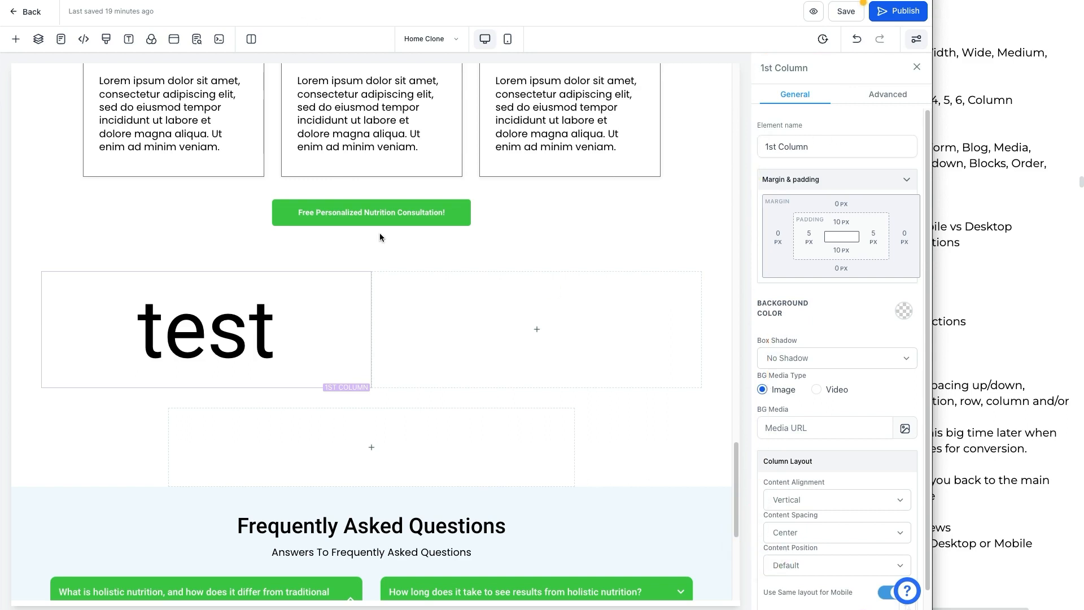
Step: Open the settings of the 2 Column Row and then of its parent section
click(198, 279)
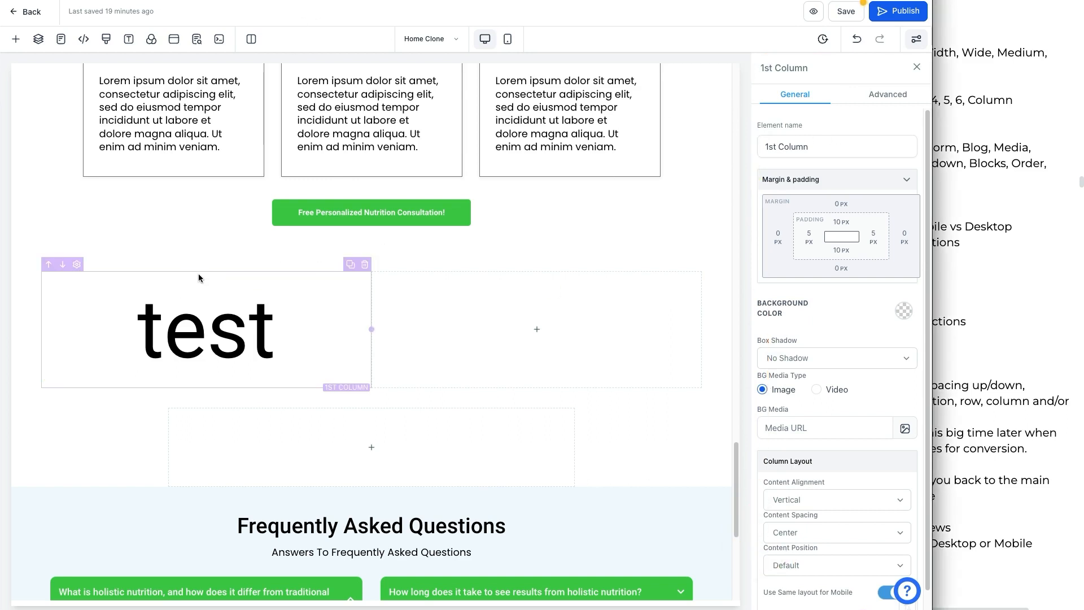
click(78, 259)
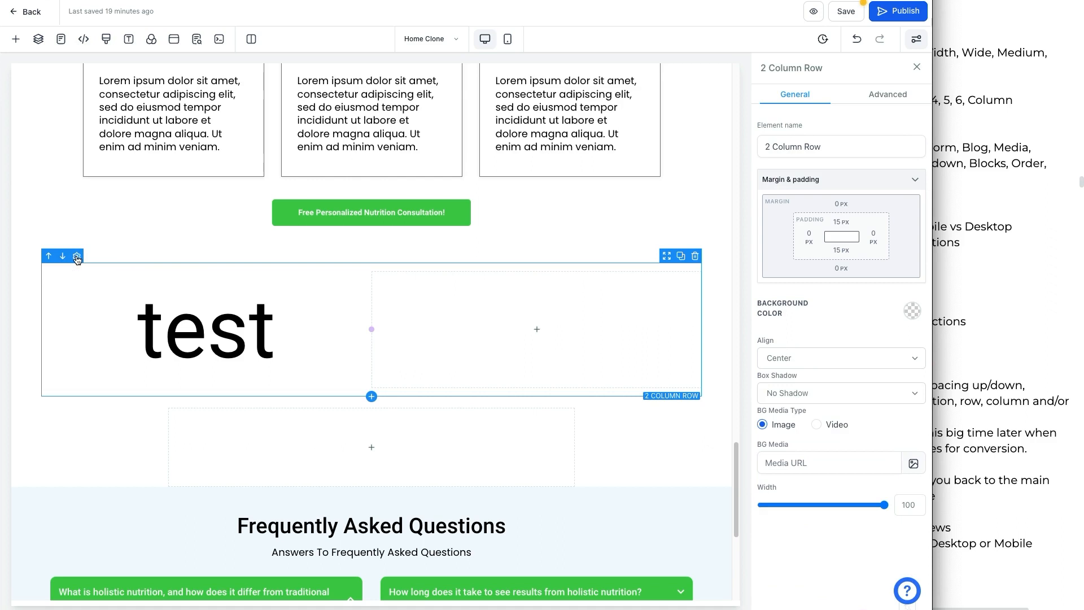
click(884, 99)
click(798, 97)
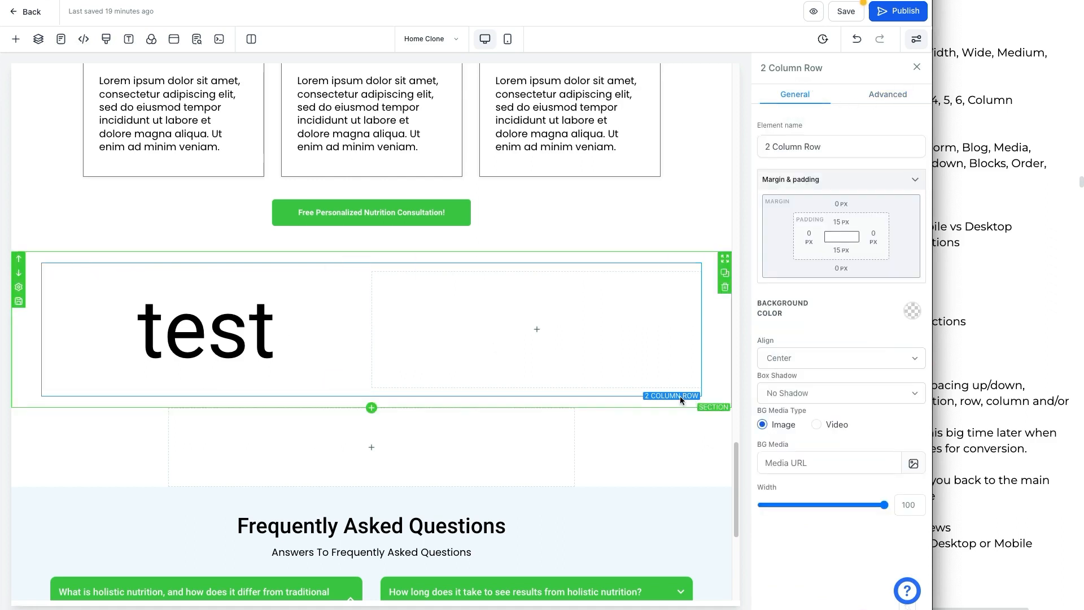
click(723, 358)
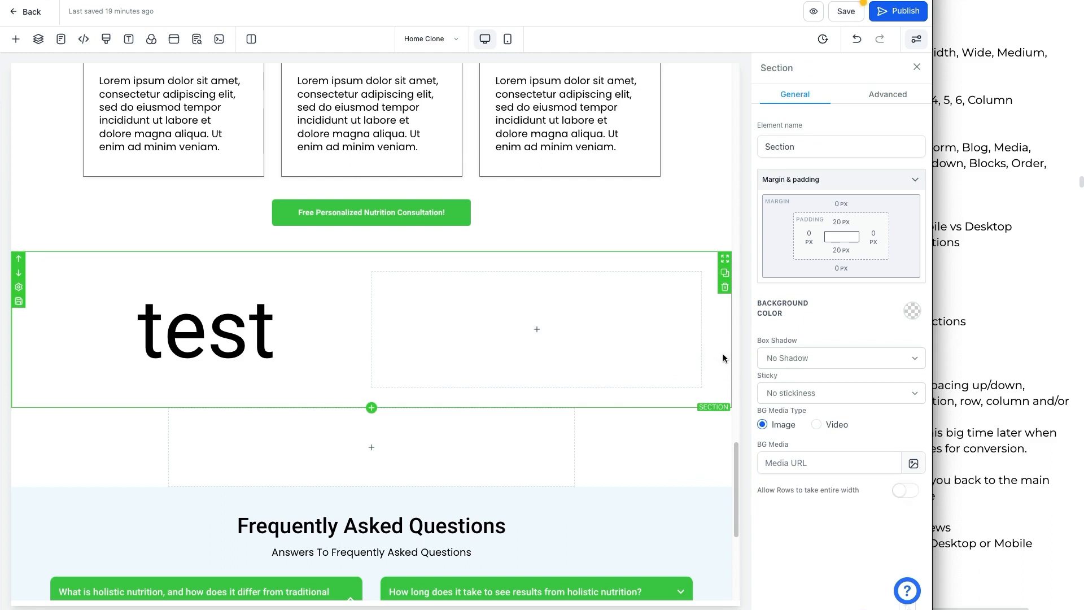
click(20, 289)
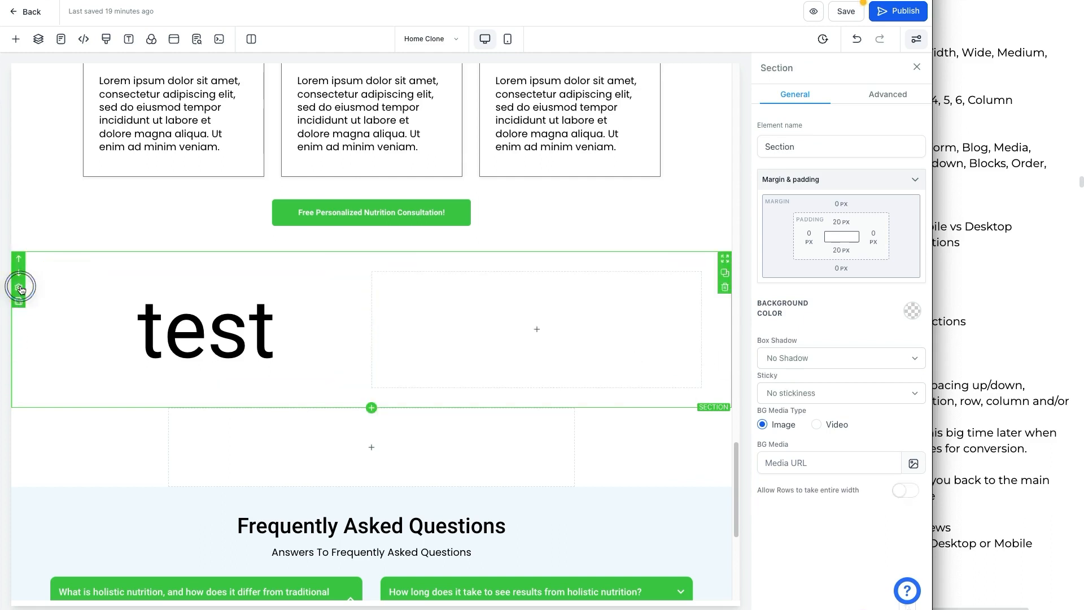
click(20, 289)
Step: Review the notes on object categories: section, row, columns and elements
click(969, 279)
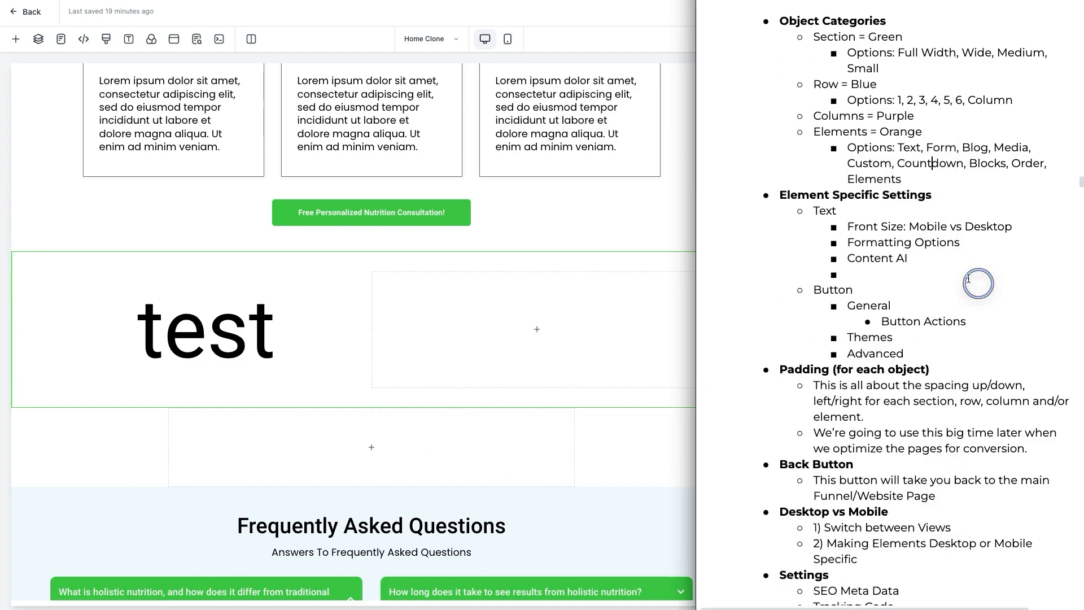
drag(795, 24, 923, 176)
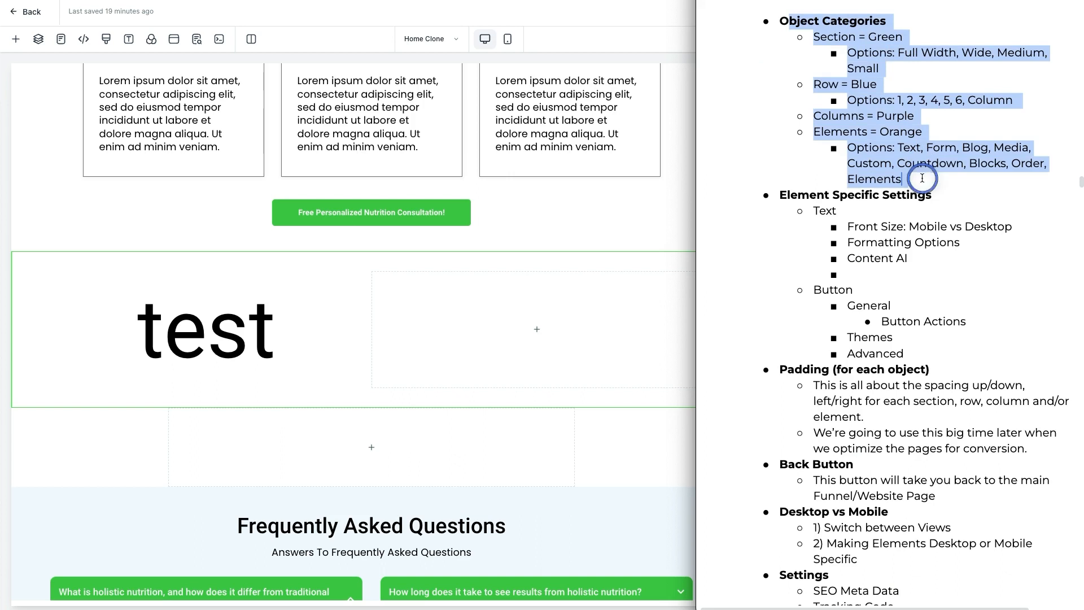
click(923, 176)
double_click(837, 37)
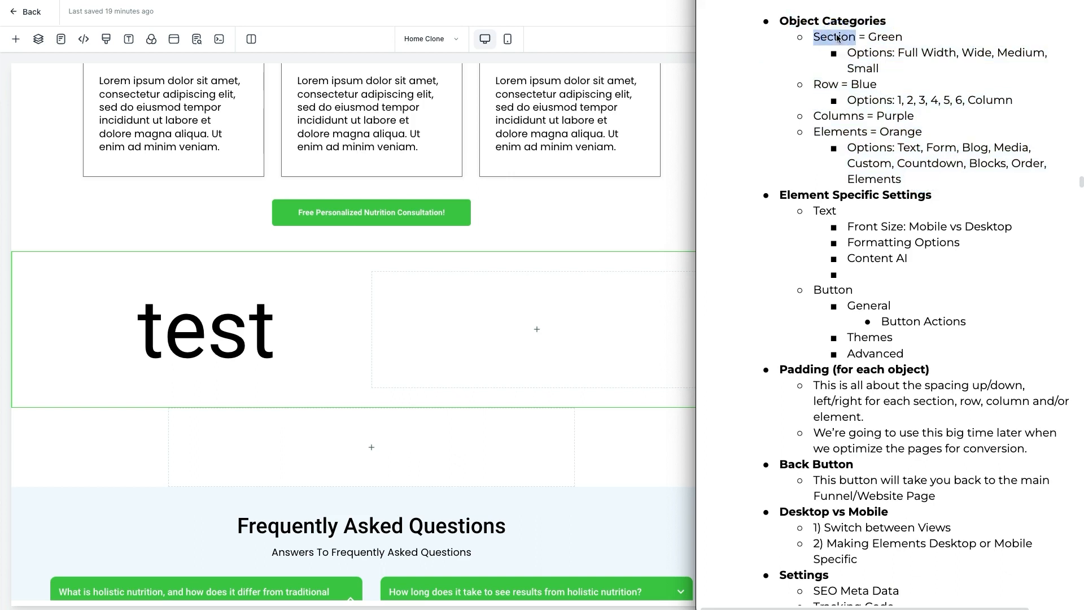
double_click(830, 85)
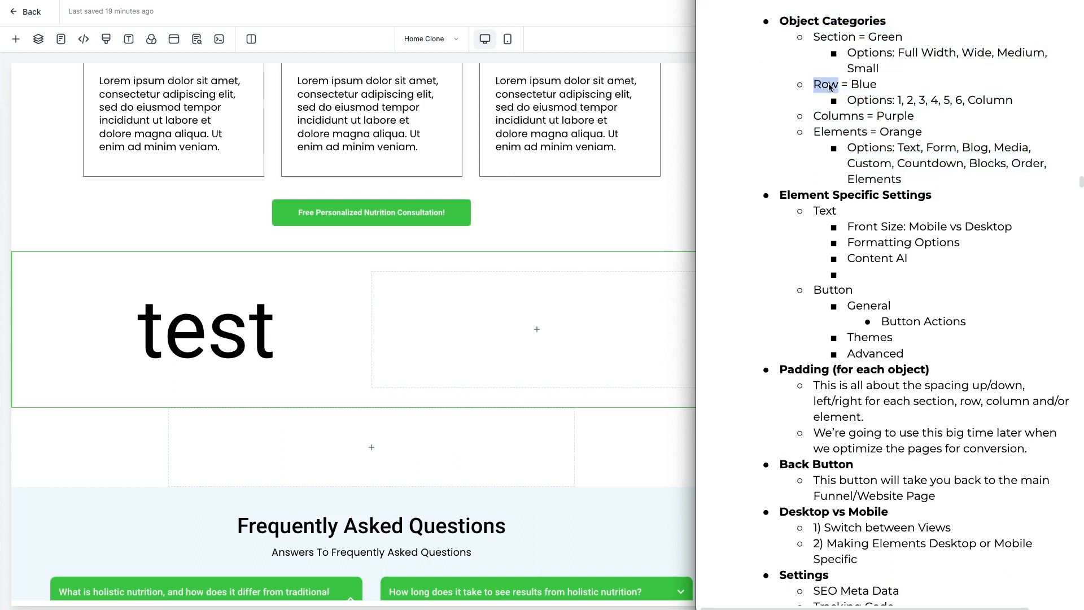
double_click(830, 117)
double_click(829, 133)
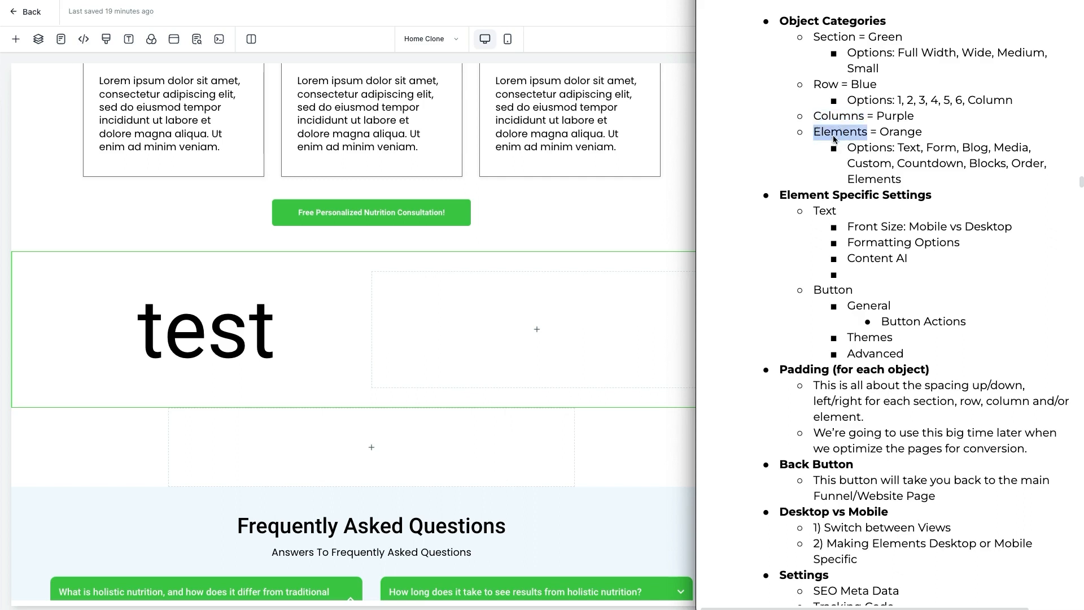
click(395, 283)
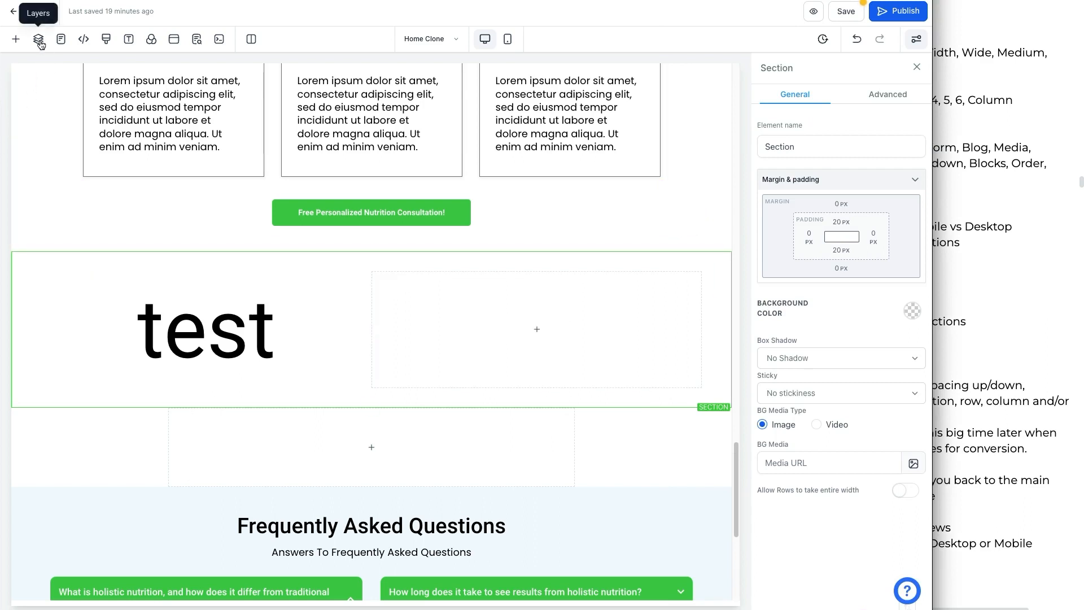
key(ctrl+a)
mouse_move(38, 53)
mouse_down()
mouse_move(39, 87)
mouse_move(39, 50)
mouse_up()
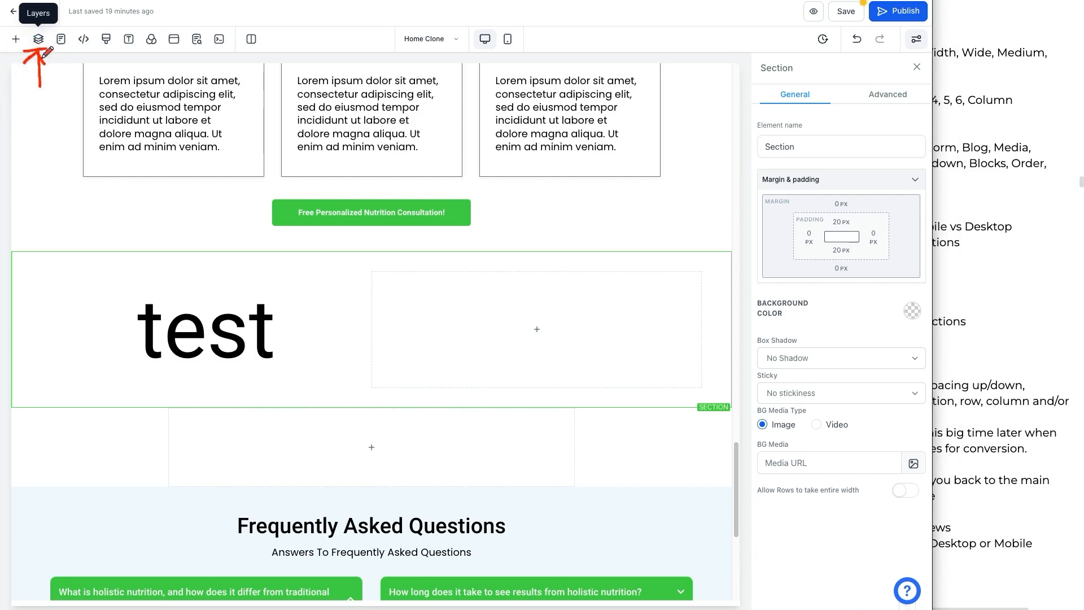
key(Escape)
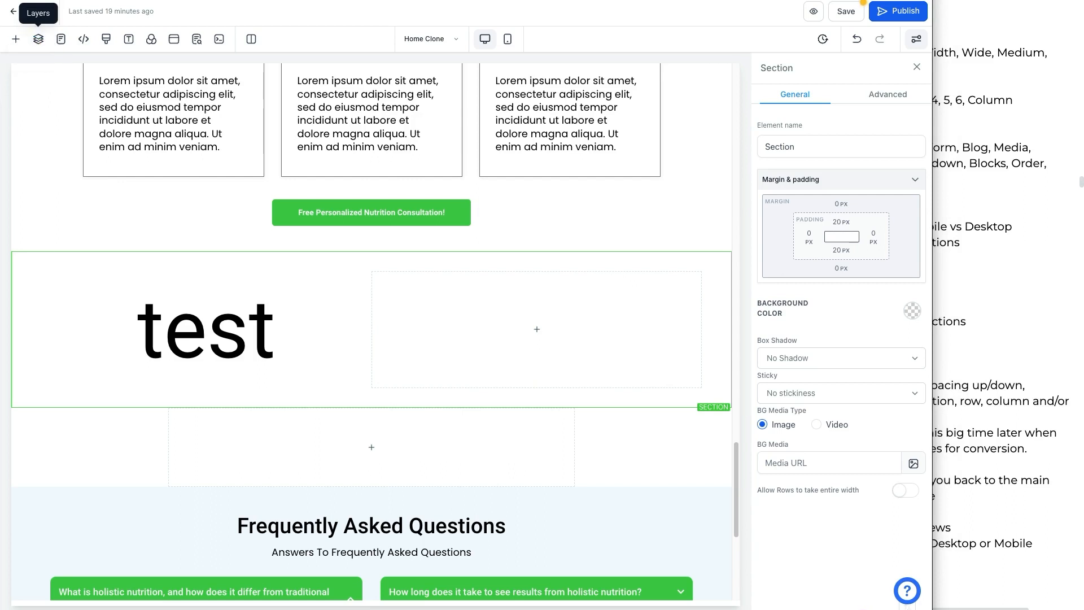
Step: Select the row, its first column and the section in turn on the canvas
click(38, 39)
click(179, 70)
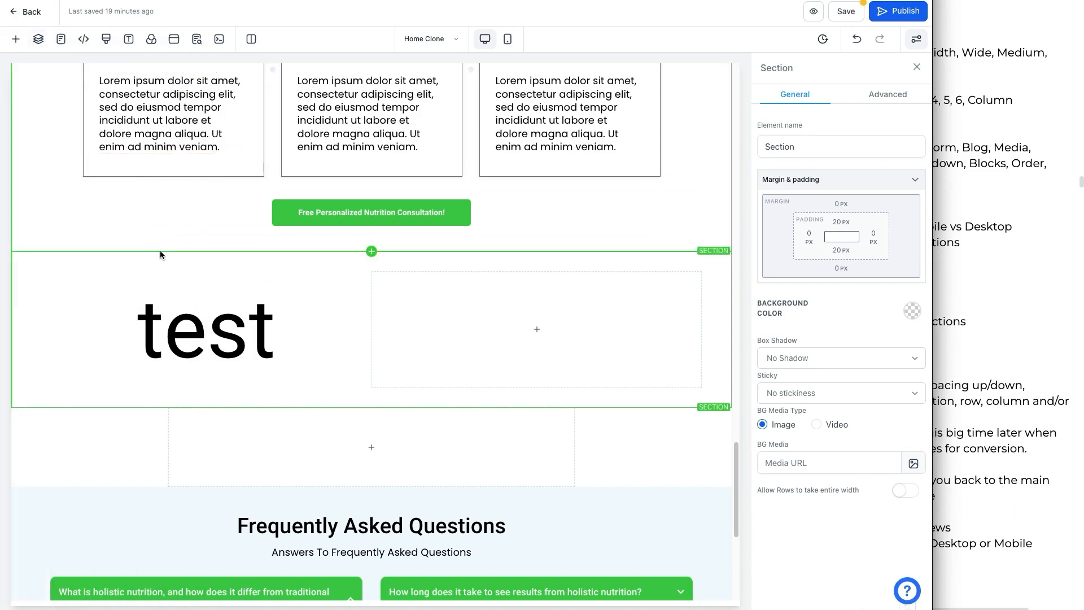
click(126, 268)
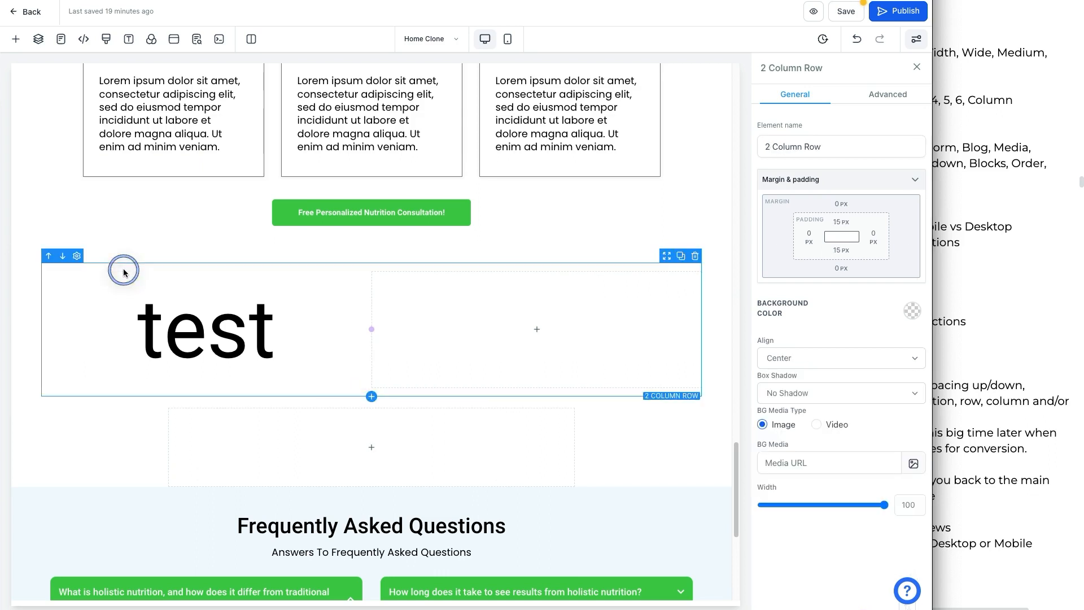
click(121, 278)
click(120, 247)
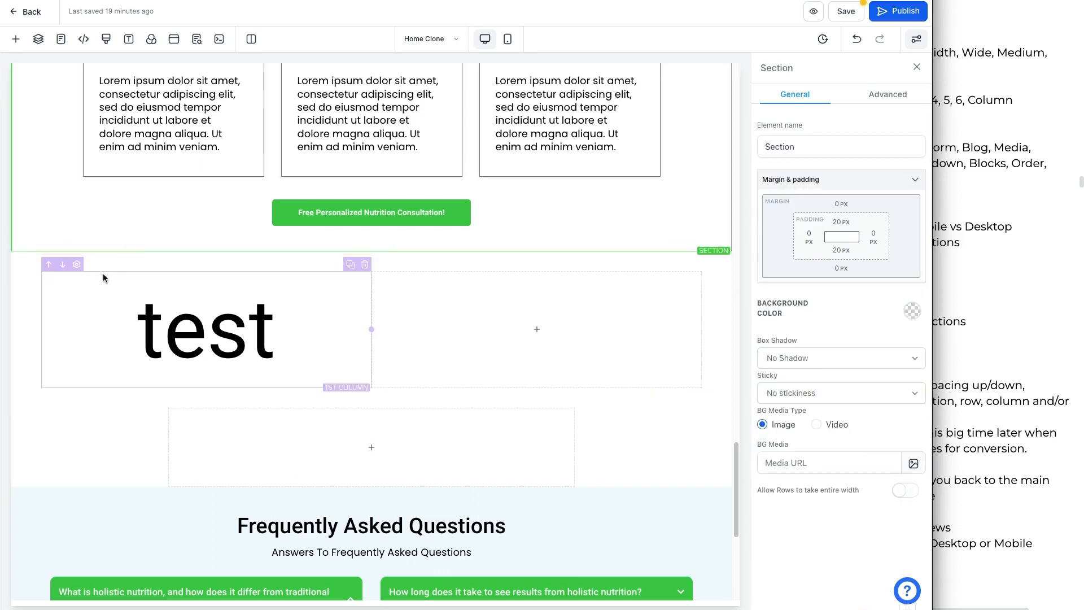
Step: Open the Layers panel and expand the Page, Header and ServiceSec layers
click(38, 38)
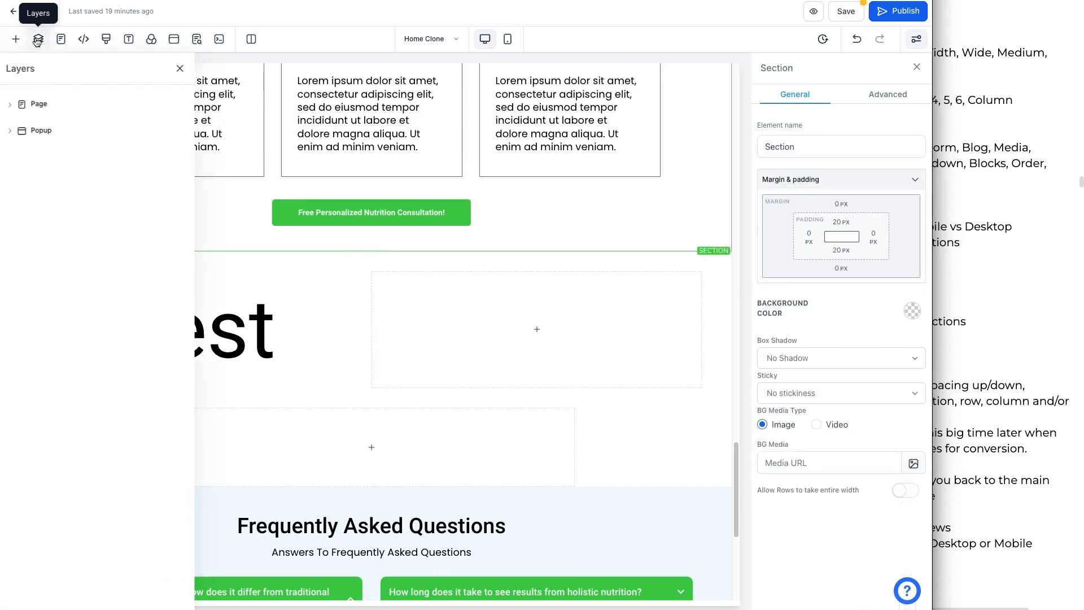
click(13, 104)
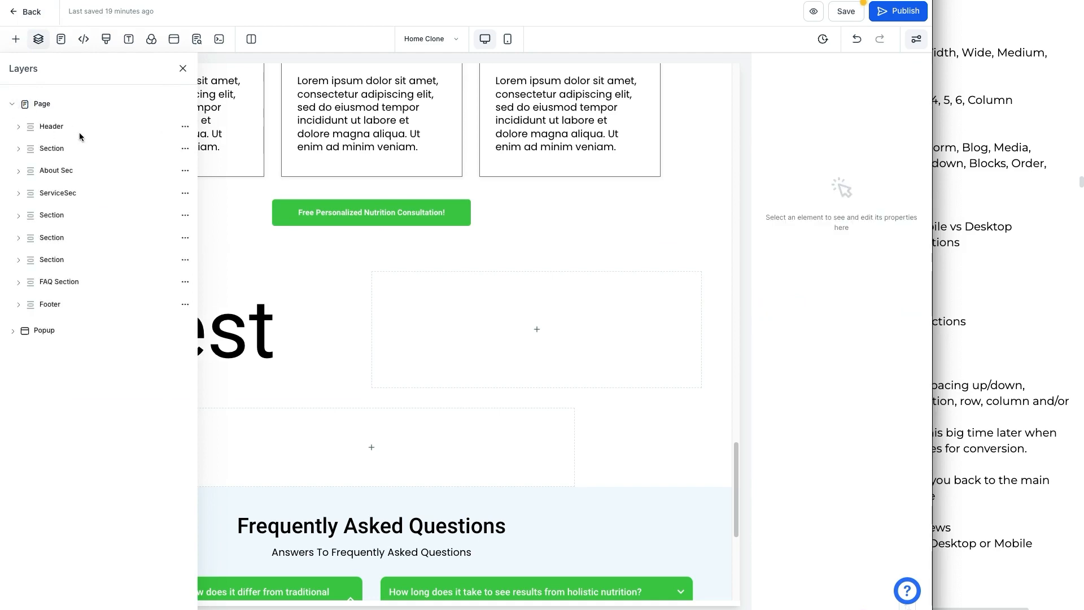
click(31, 130)
click(45, 148)
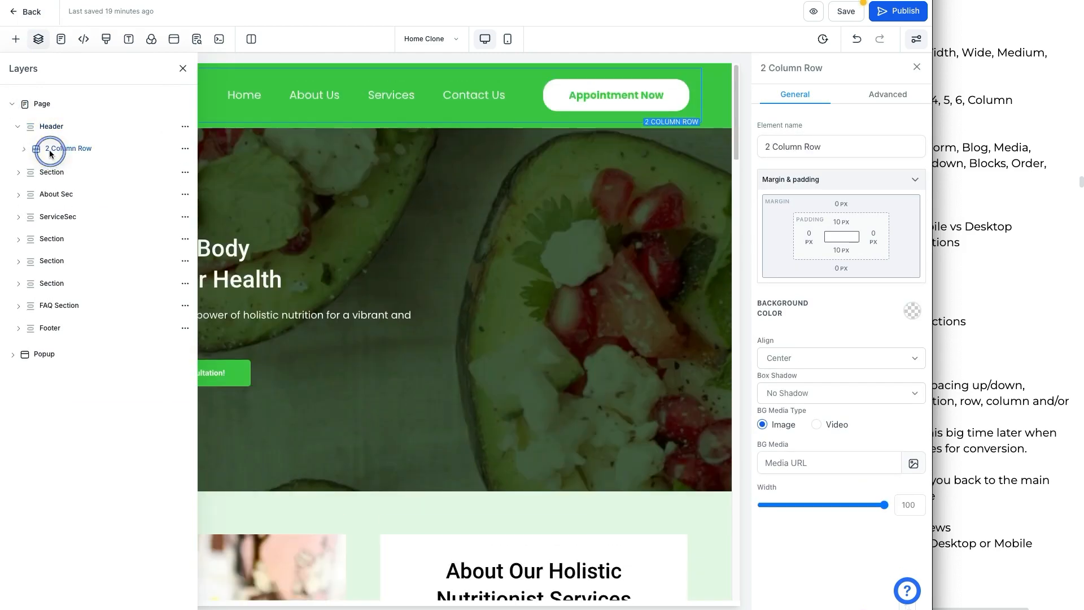
click(67, 219)
click(66, 259)
click(73, 352)
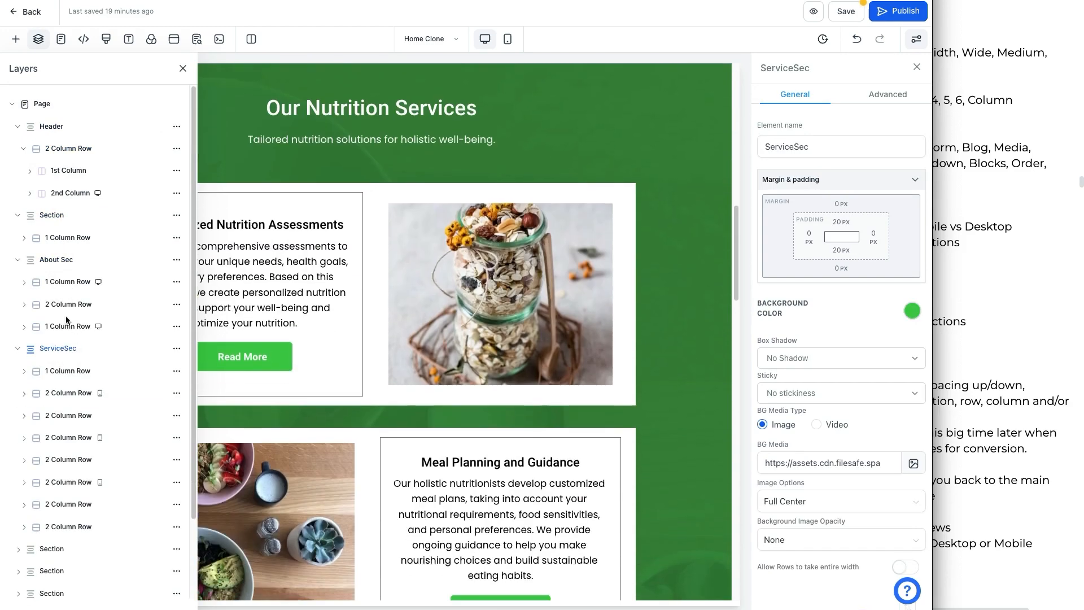
Step: Expand the header's 1st Column layer, open its options menu, select the Navigation Menu and close Layers
mouse_move(72, 118)
mouse_down()
mouse_move(62, 138)
mouse_move(43, 120)
mouse_up()
drag(96, 148, 123, 137)
drag(91, 173, 101, 166)
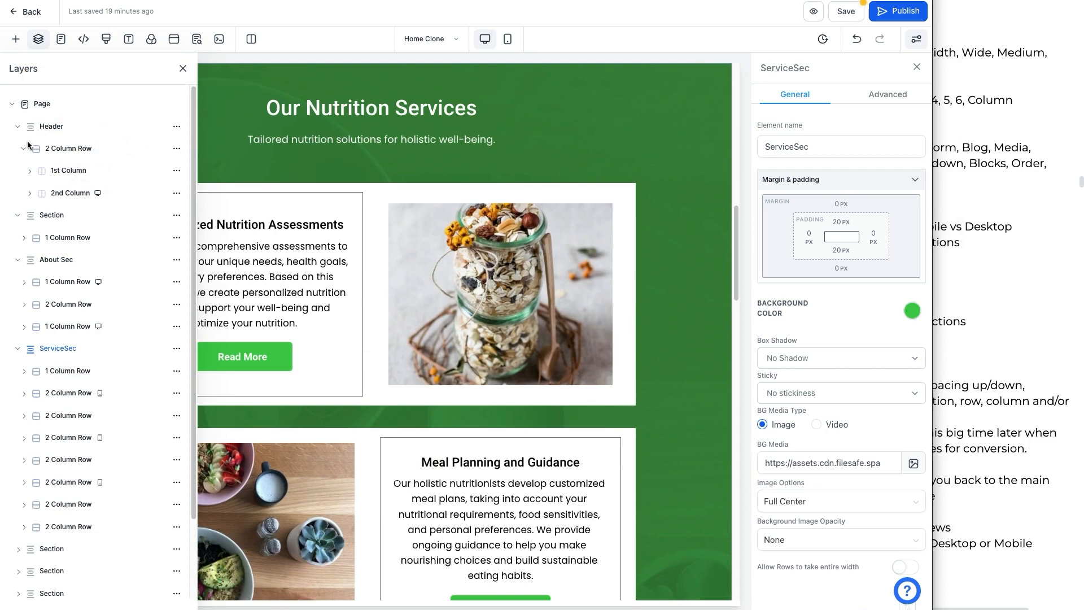
click(30, 170)
click(176, 171)
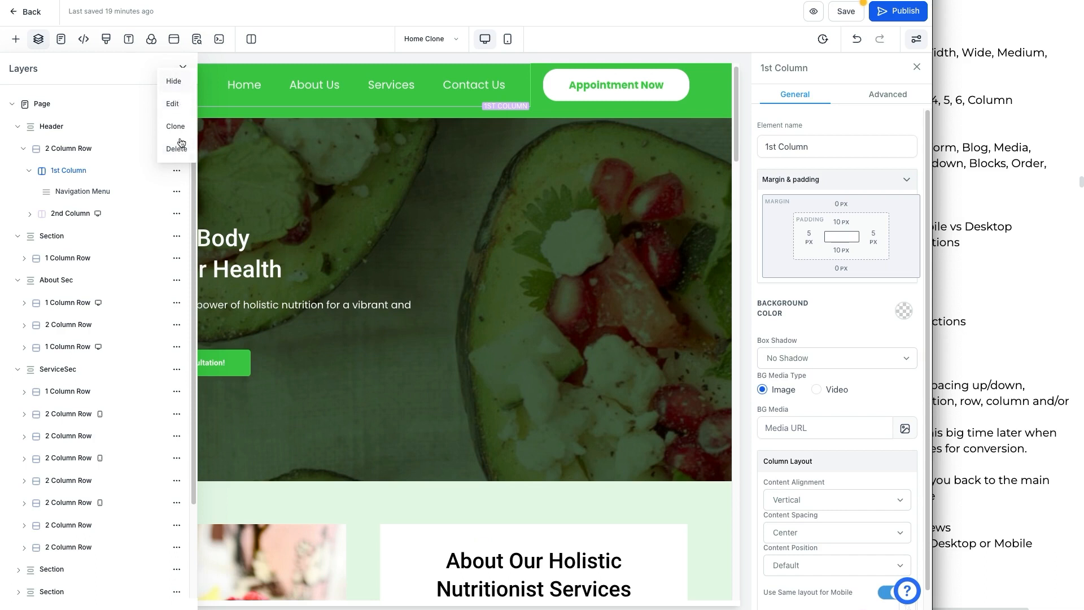
click(104, 198)
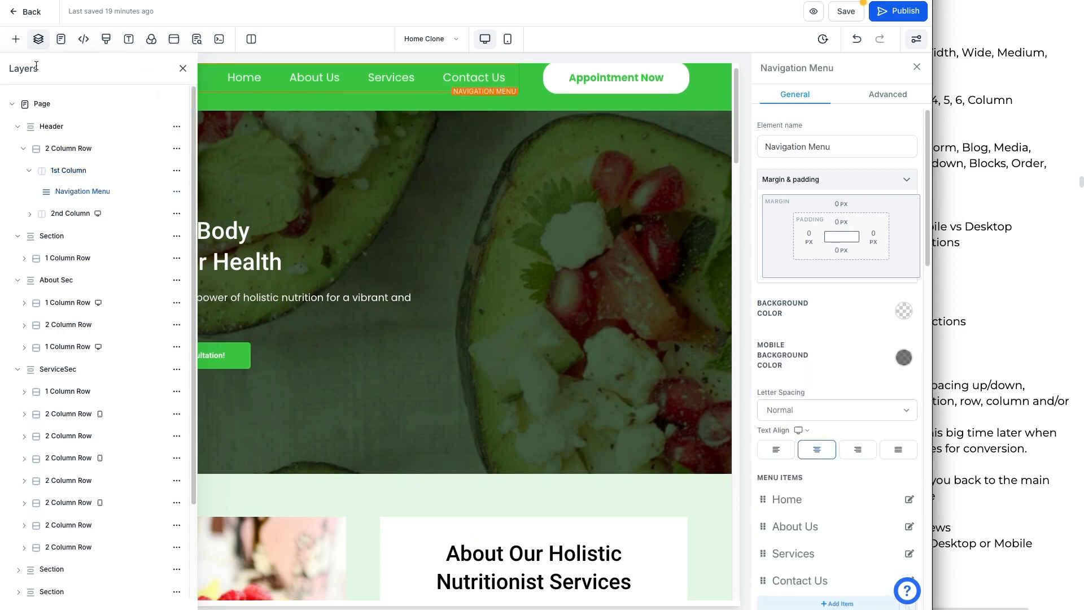
click(184, 70)
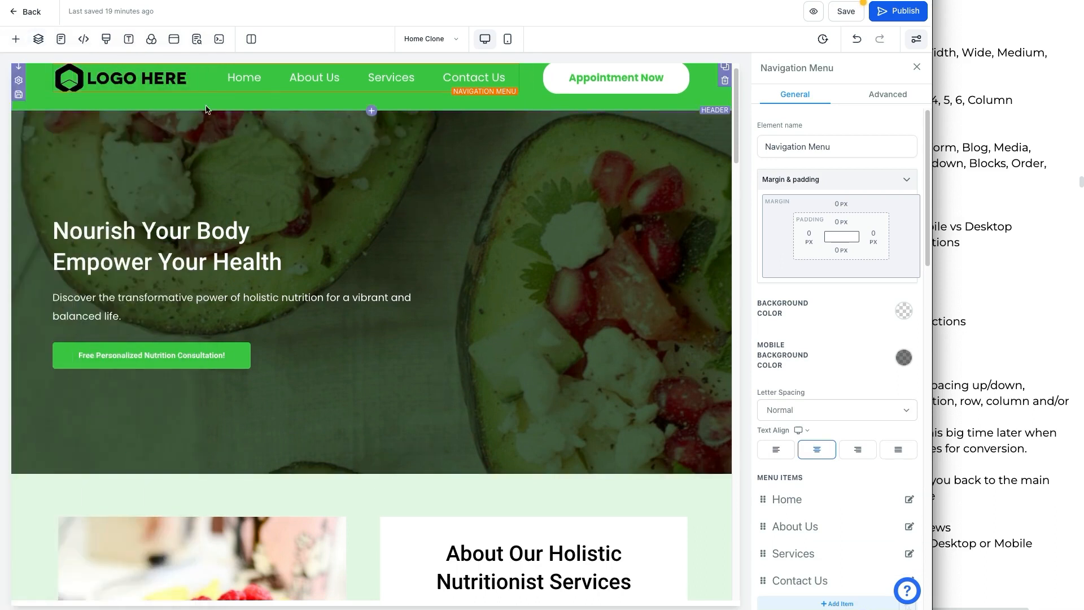
Step: Review the notes on element-specific text and button settings
click(943, 208)
scroll(885, 216, down, 2)
click(885, 216)
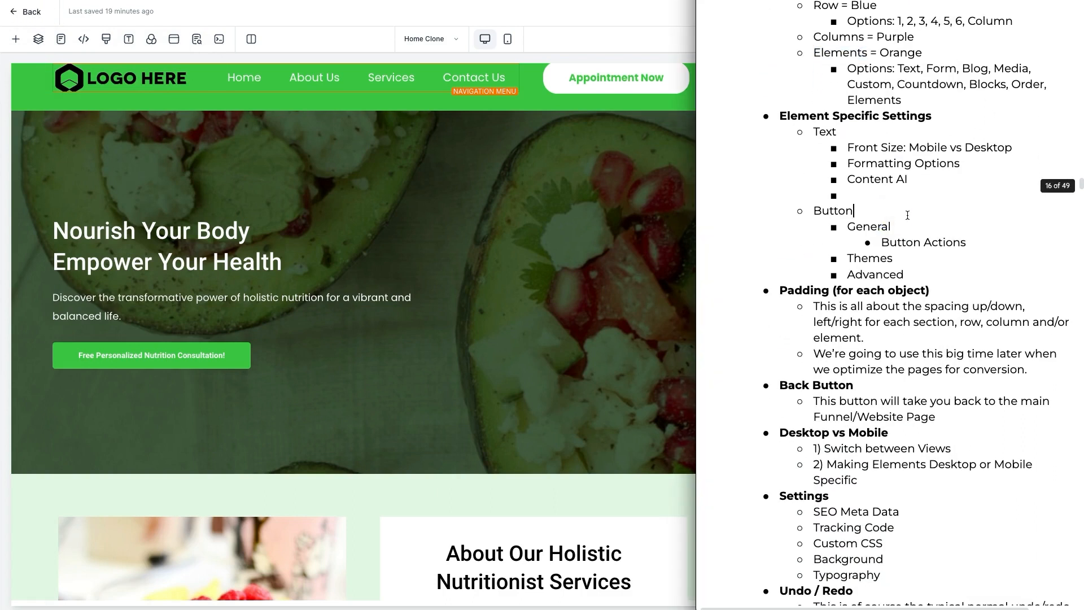
click(834, 135)
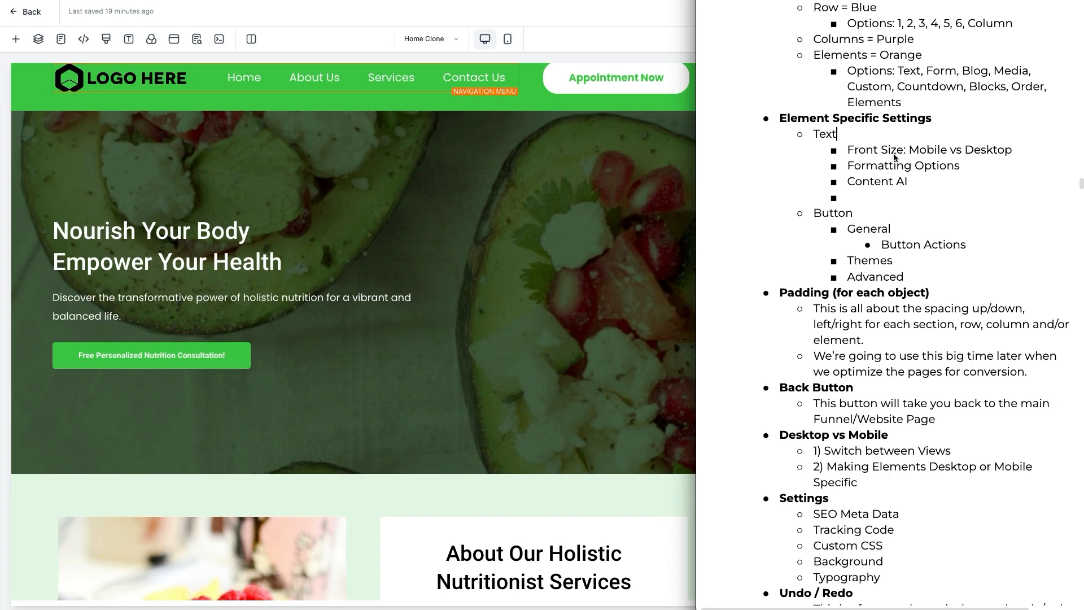
Step: Return to the test headline on the page and open its settings
click(600, 300)
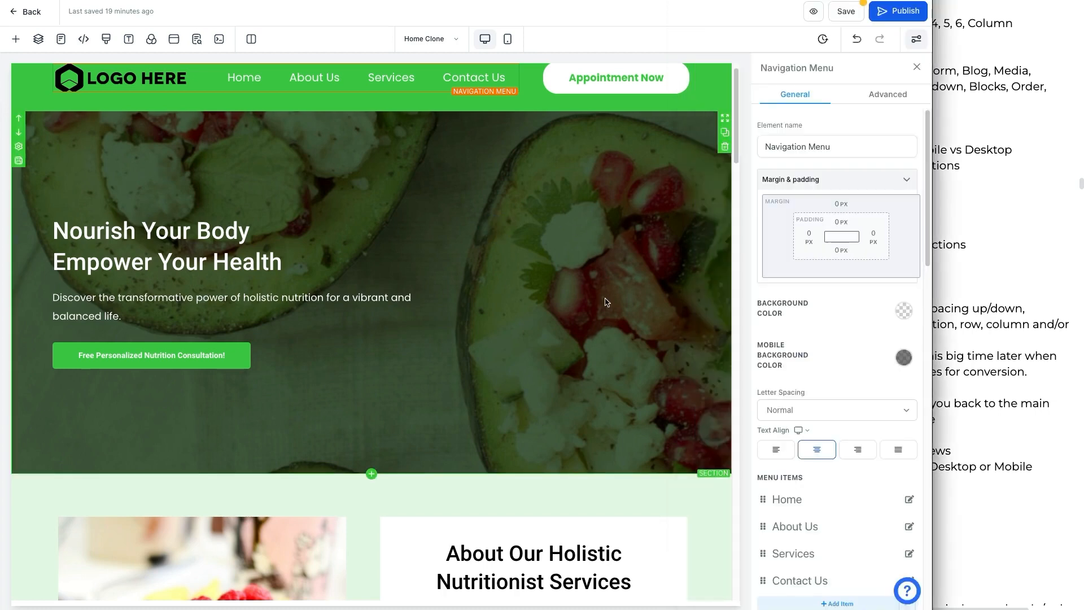
scroll(598, 298, down, 10)
scroll(598, 298, down, 15)
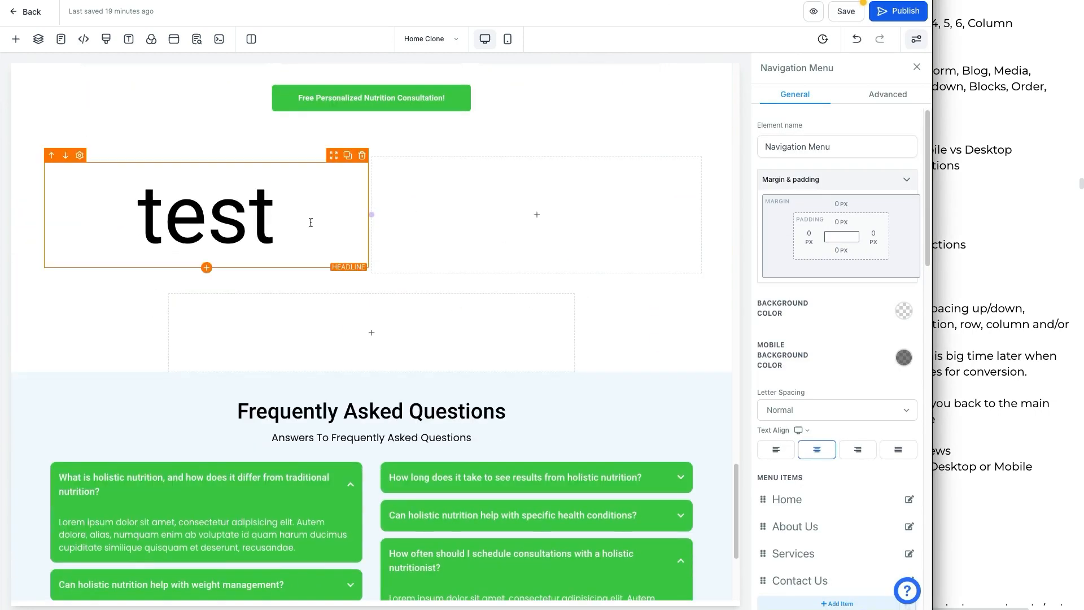
click(161, 211)
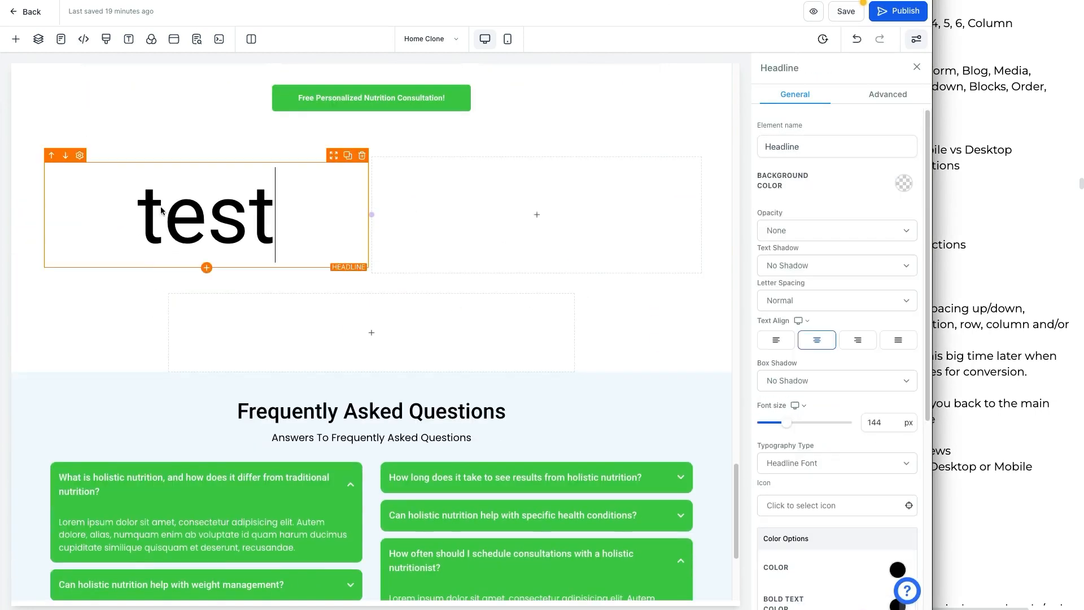
Step: Open the element library below the test headline and browse its Text, Form, Media, Custom, Countdown, Blocks, Social and Order categories
click(207, 269)
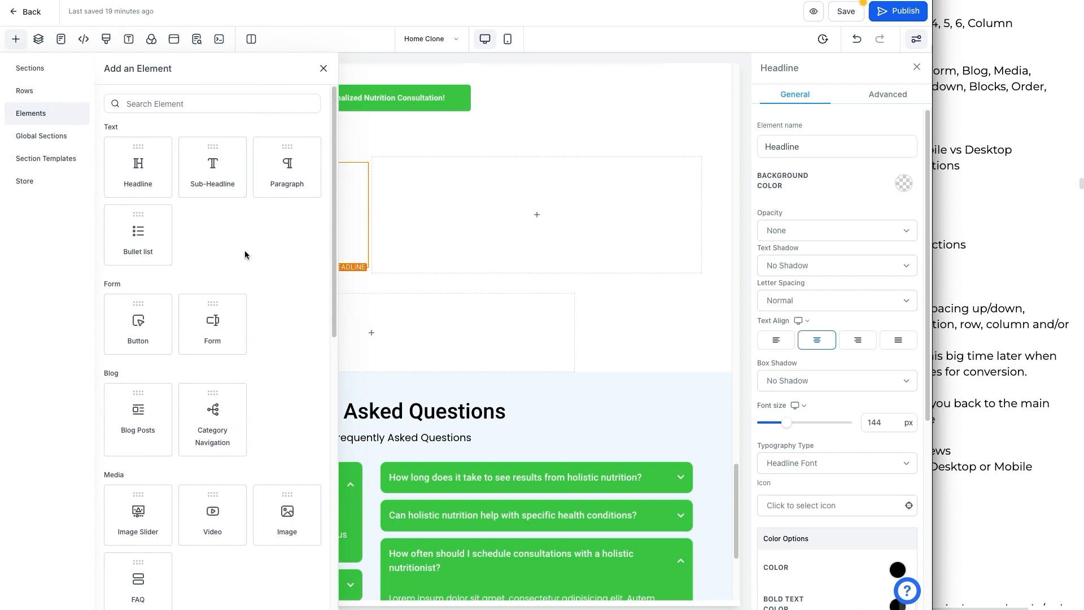
scroll(245, 250, down, 1)
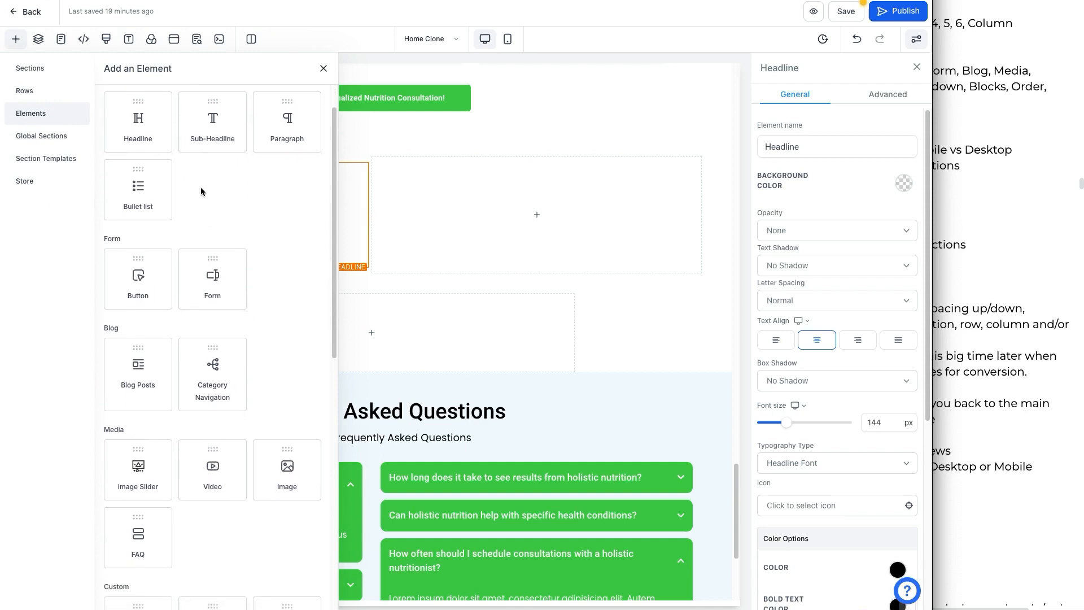
scroll(201, 188, down, 2)
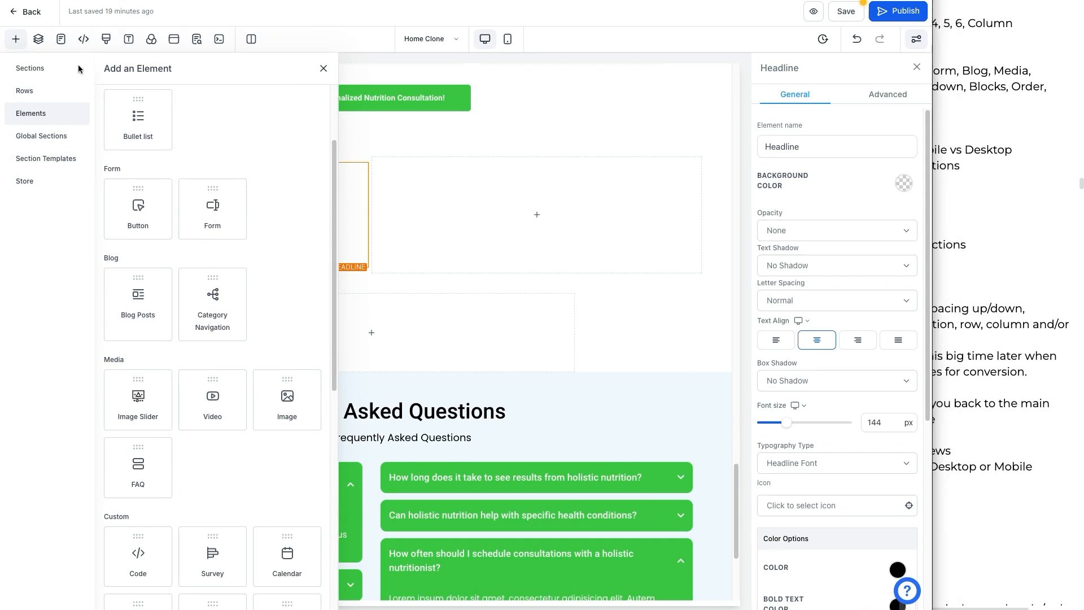
mouse_move(125, 161)
mouse_down()
mouse_move(271, 225)
mouse_move(107, 244)
mouse_move(97, 174)
mouse_move(118, 162)
mouse_up()
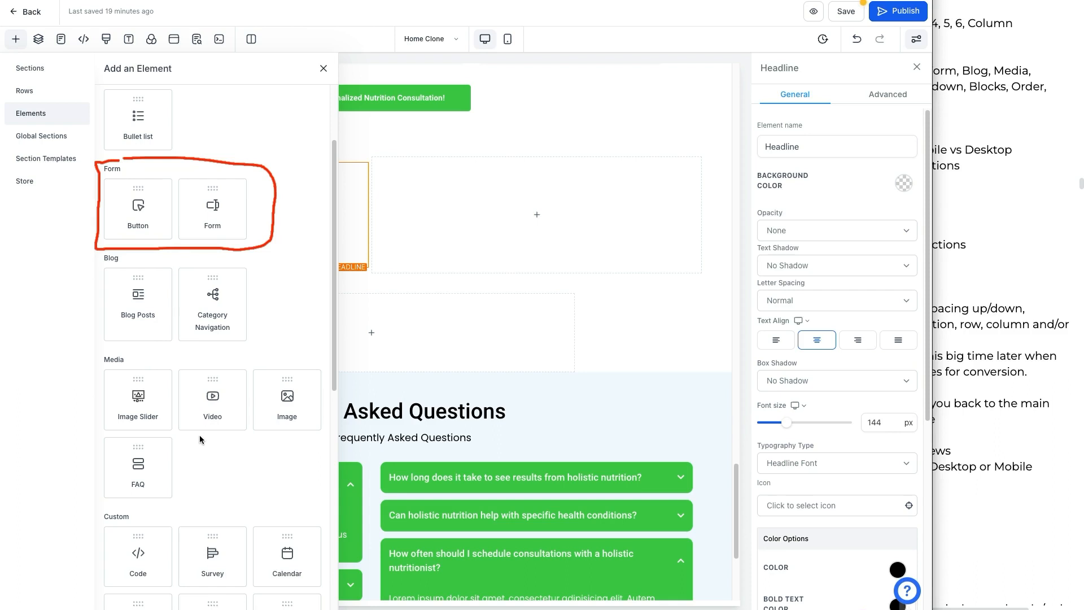
drag(195, 435, 299, 435)
drag(94, 499, 168, 502)
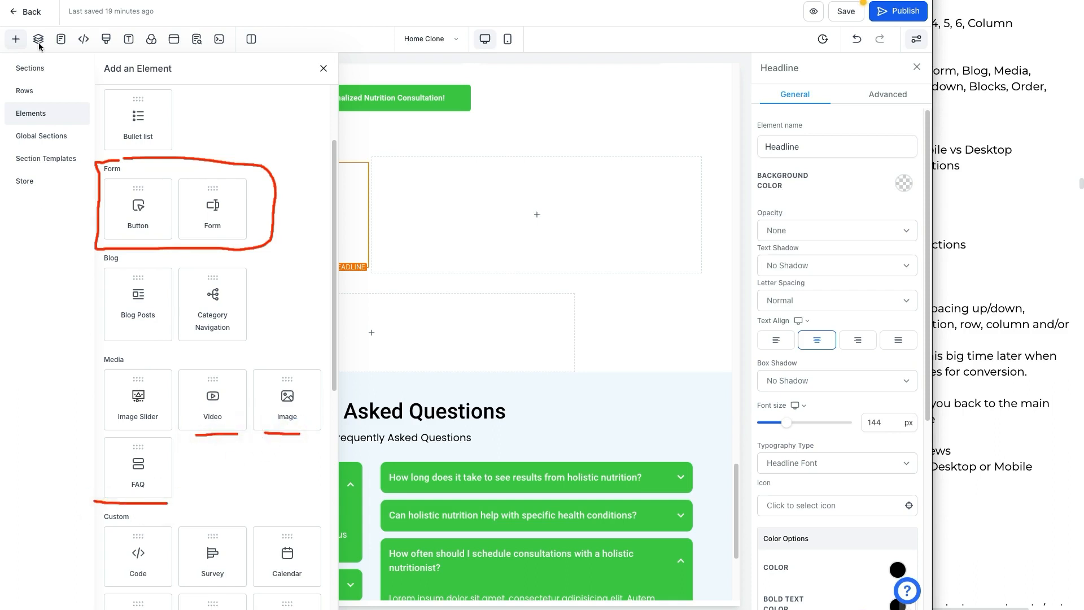
scroll(178, 310, down, 6)
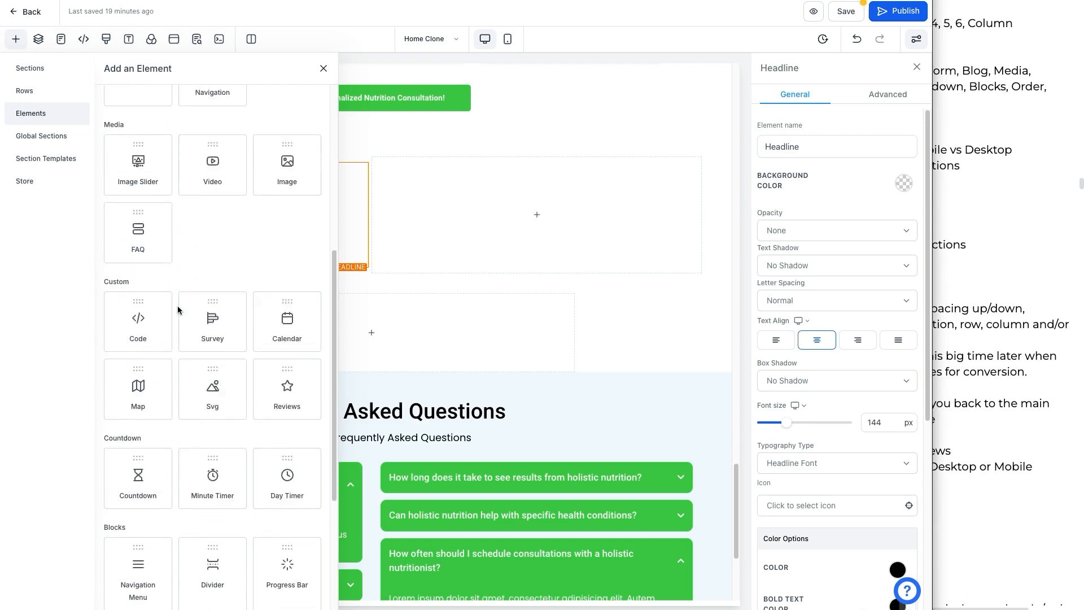
scroll(259, 297, down, 3)
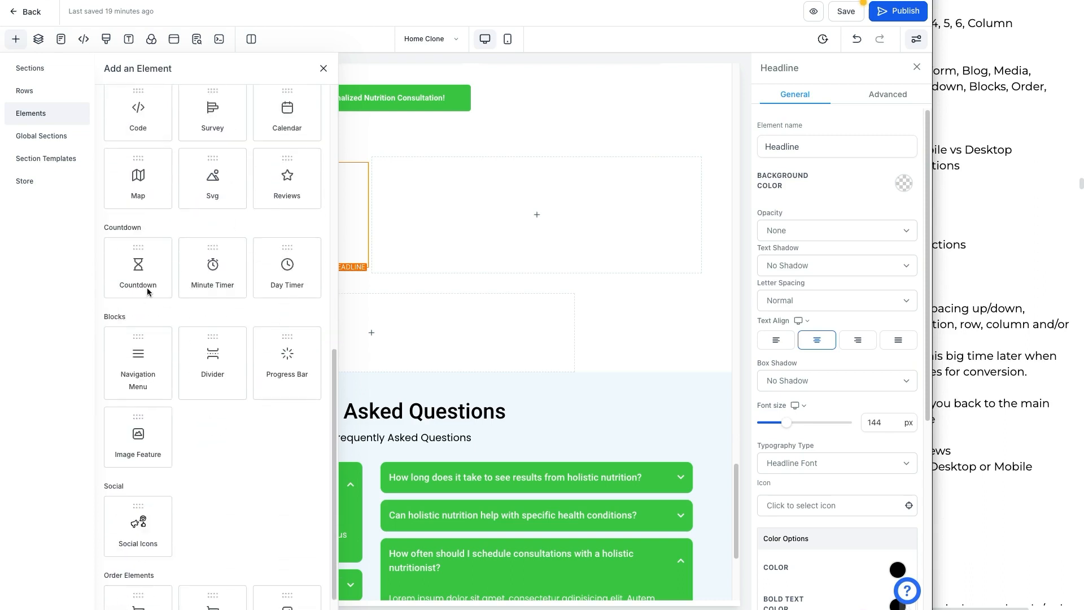
scroll(147, 289, down, 2)
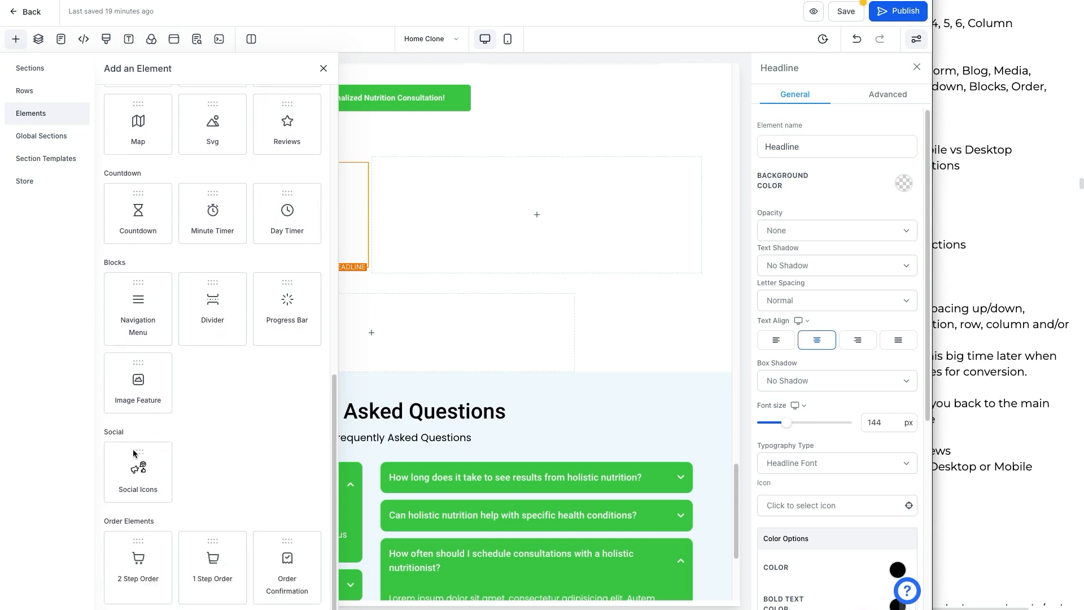
Step: Close the element library, select the test headline's text and open its AI writing options
click(964, 318)
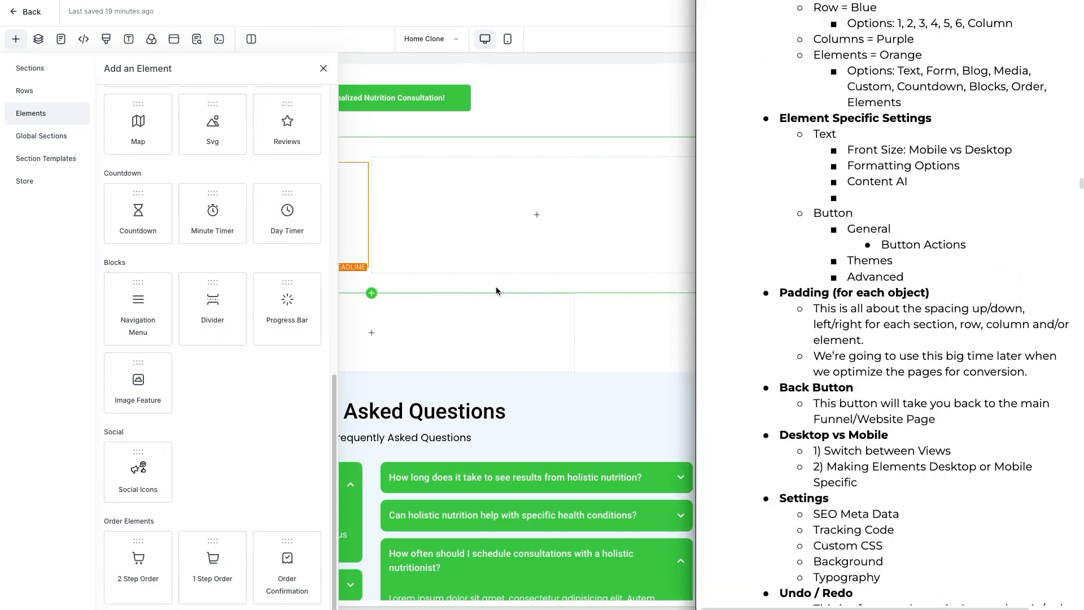
click(356, 238)
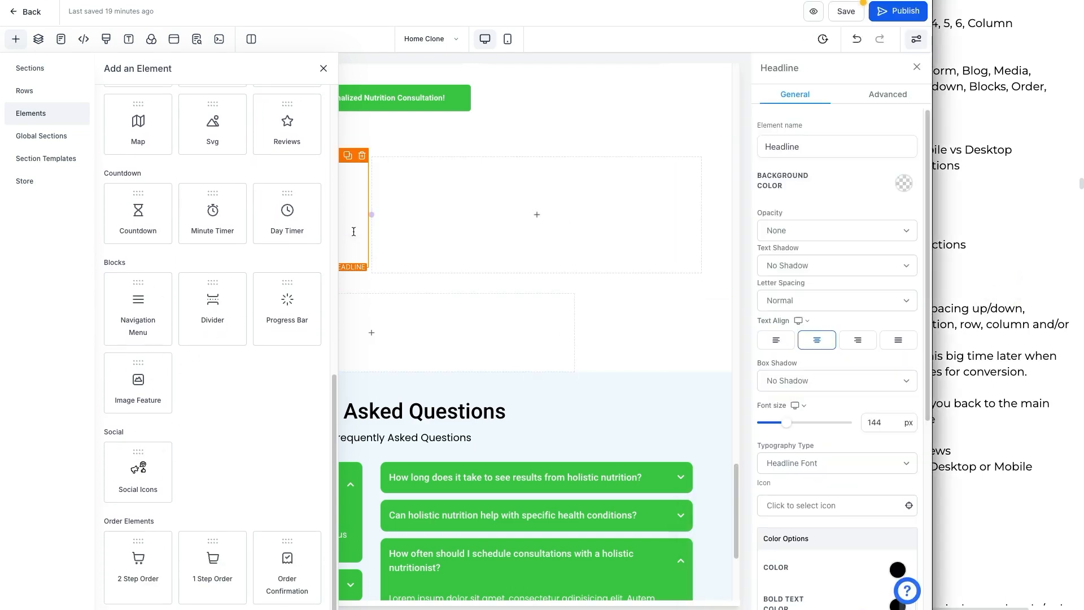
click(322, 68)
double_click(266, 238)
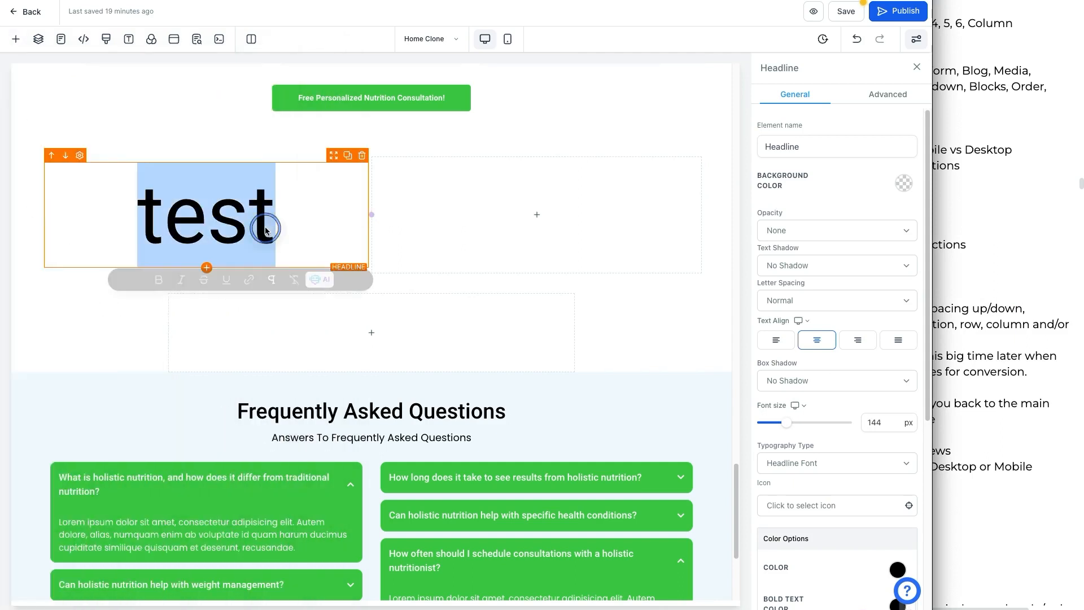
click(324, 280)
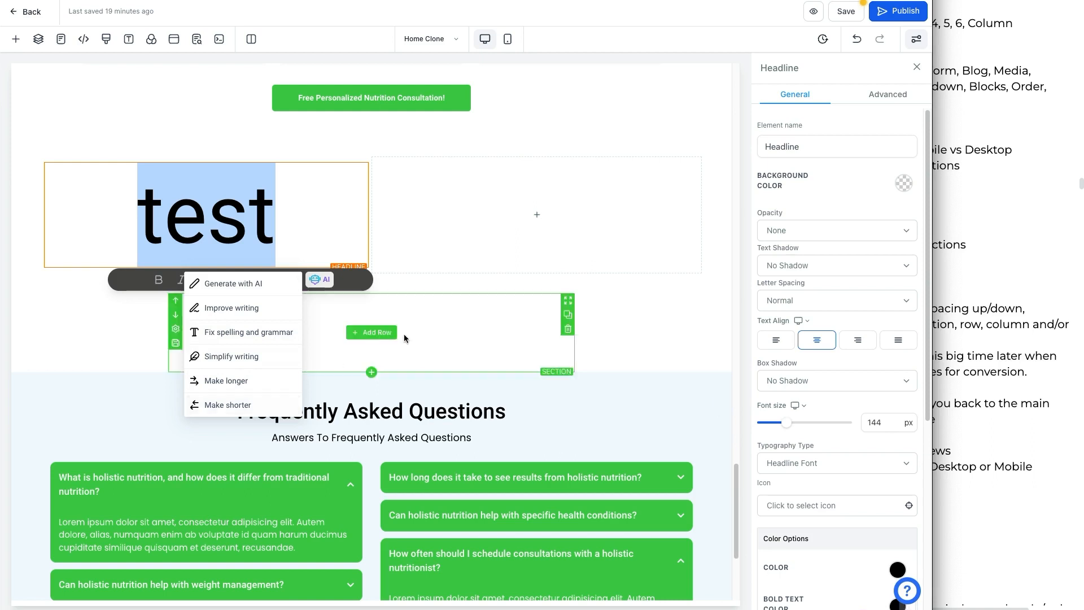
click(550, 330)
Step: Review the notes on padding for each object and the Back button
click(961, 316)
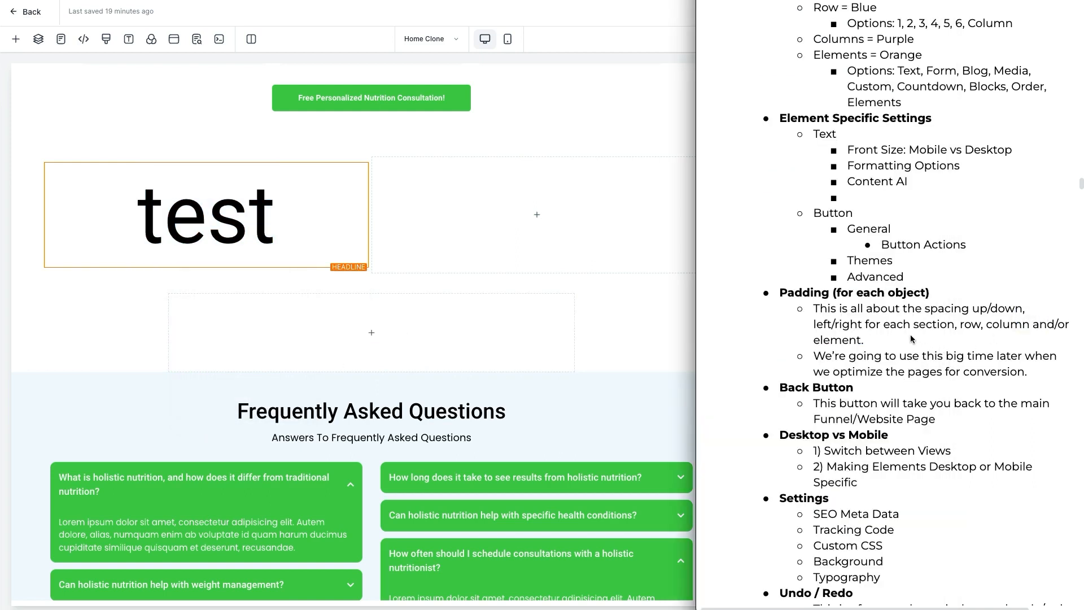
scroll(928, 338, down, 3)
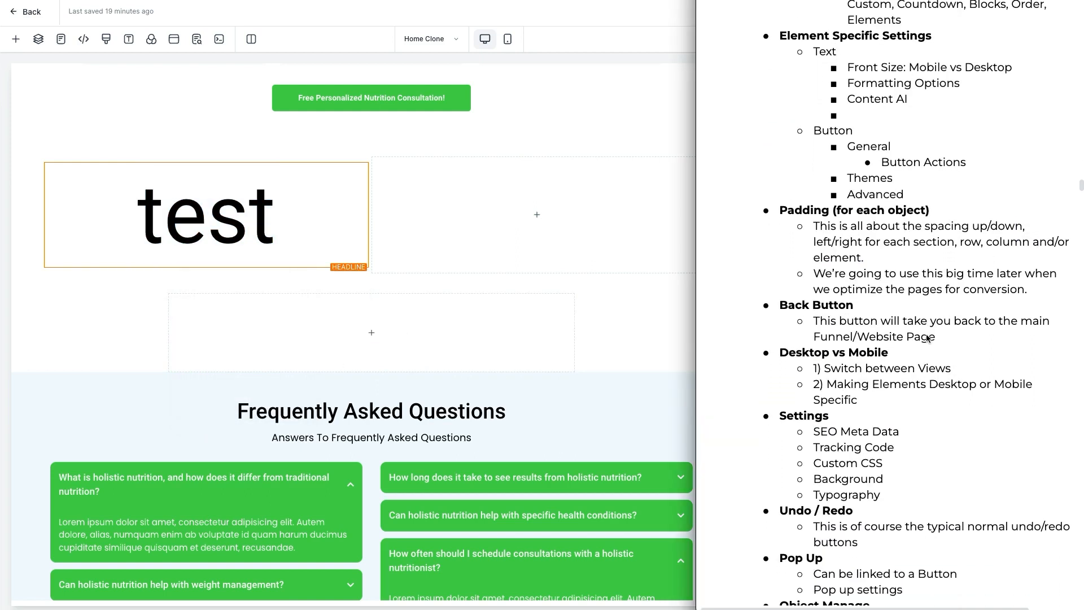
Step: Set the test headline's top padding to about 9 px and its top margin to about -18 px
click(367, 251)
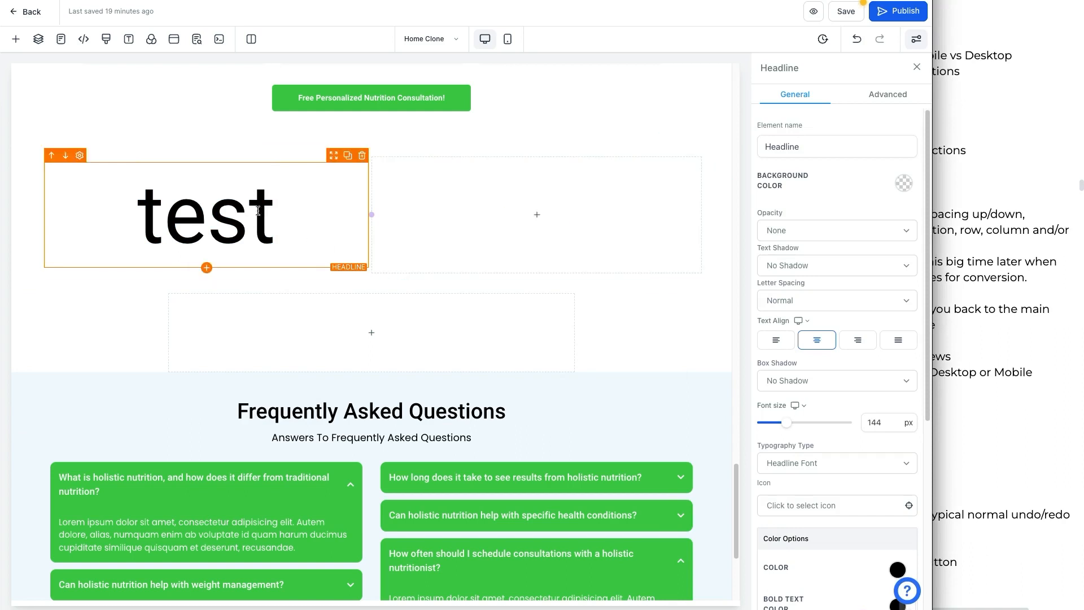
scroll(868, 413, down, 5)
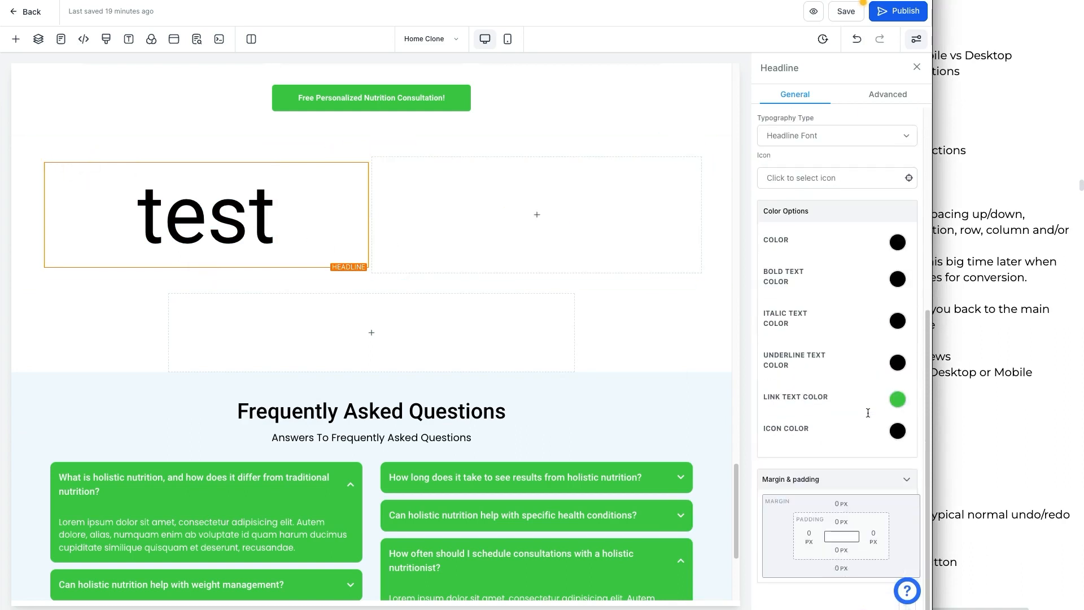
click(841, 519)
click(775, 430)
mouse_move(776, 433)
mouse_down()
mouse_move(802, 429)
mouse_move(778, 432)
mouse_up()
click(779, 547)
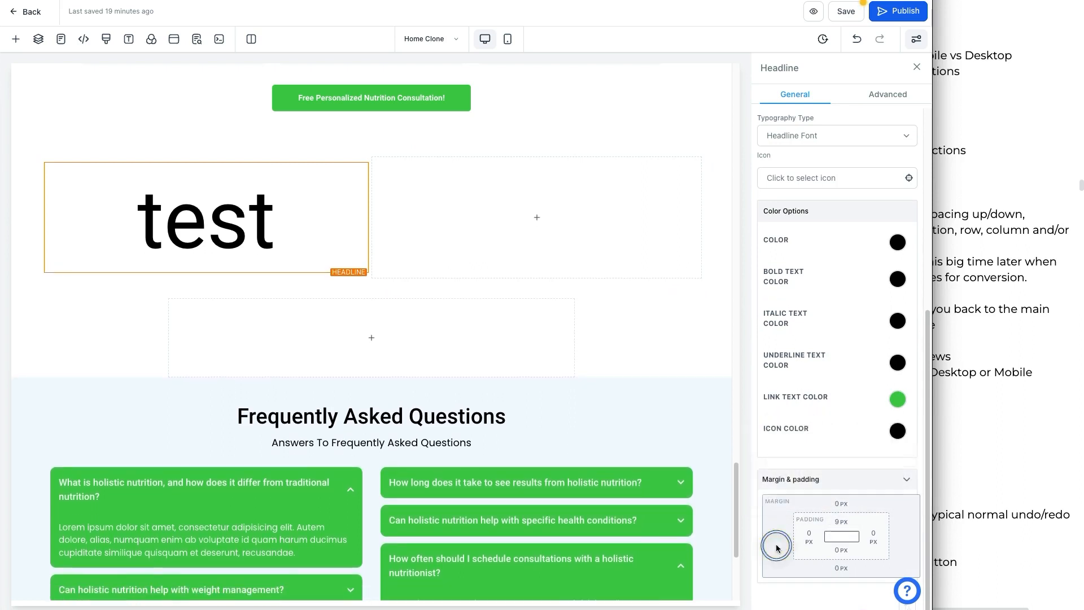
click(841, 503)
click(805, 533)
mouse_move(805, 533)
mouse_down()
mouse_move(835, 526)
mouse_move(786, 528)
mouse_up()
click(801, 497)
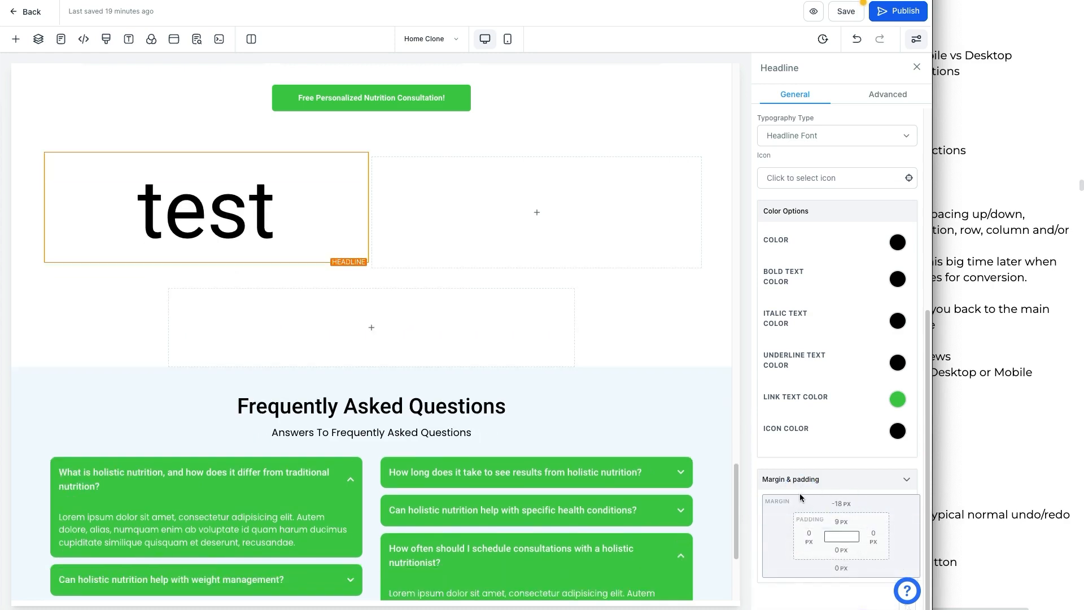
Step: Set the test headline's left padding to 38 px
click(816, 532)
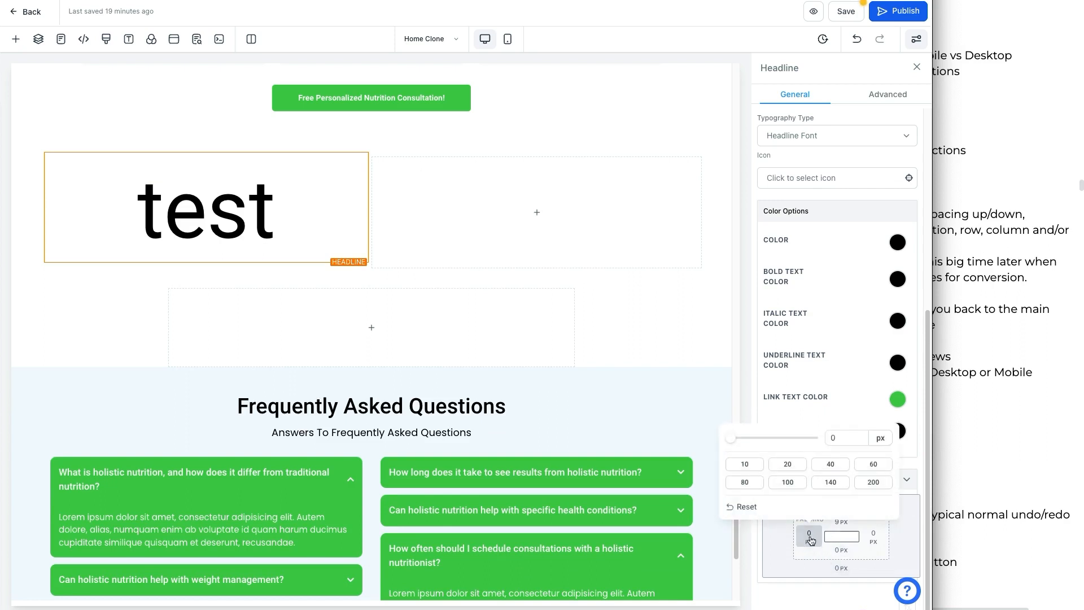
click(789, 468)
click(789, 482)
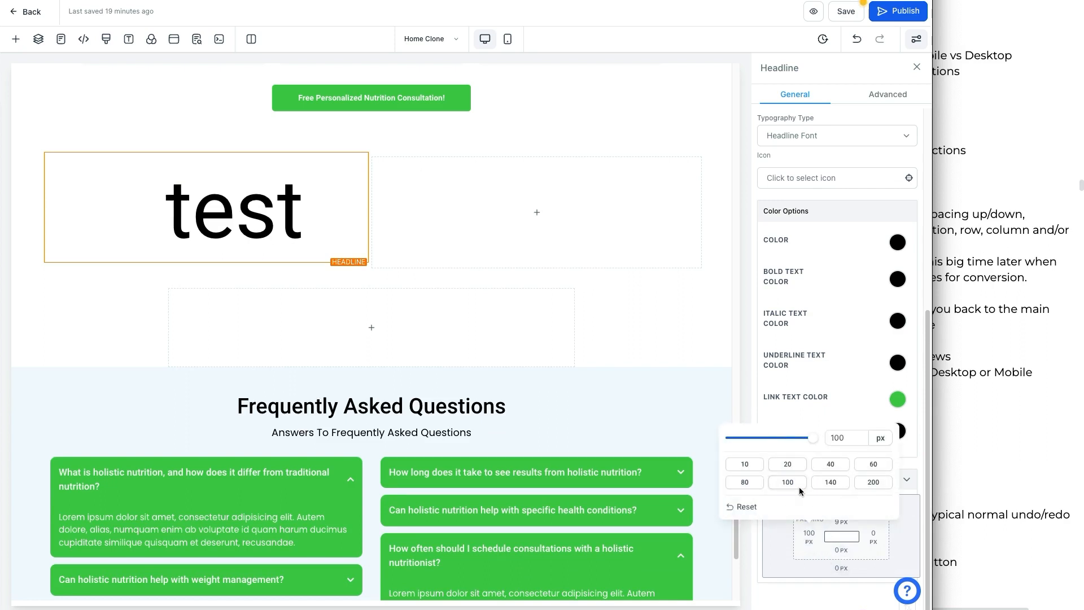
drag(812, 439, 760, 439)
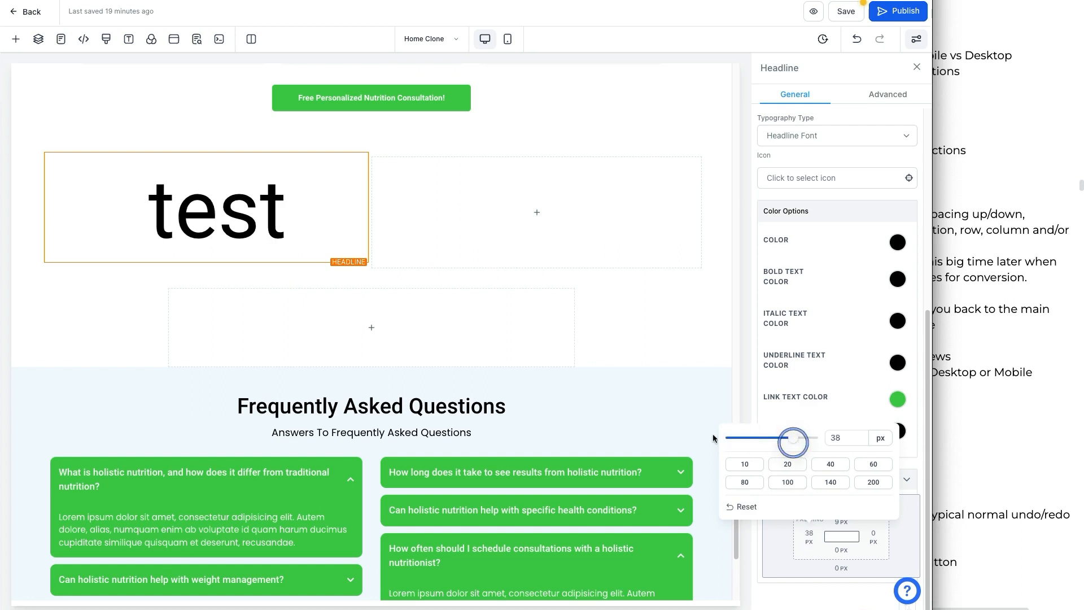
click(497, 408)
Step: Review the notes on desktop versus mobile views and page settings
click(1002, 316)
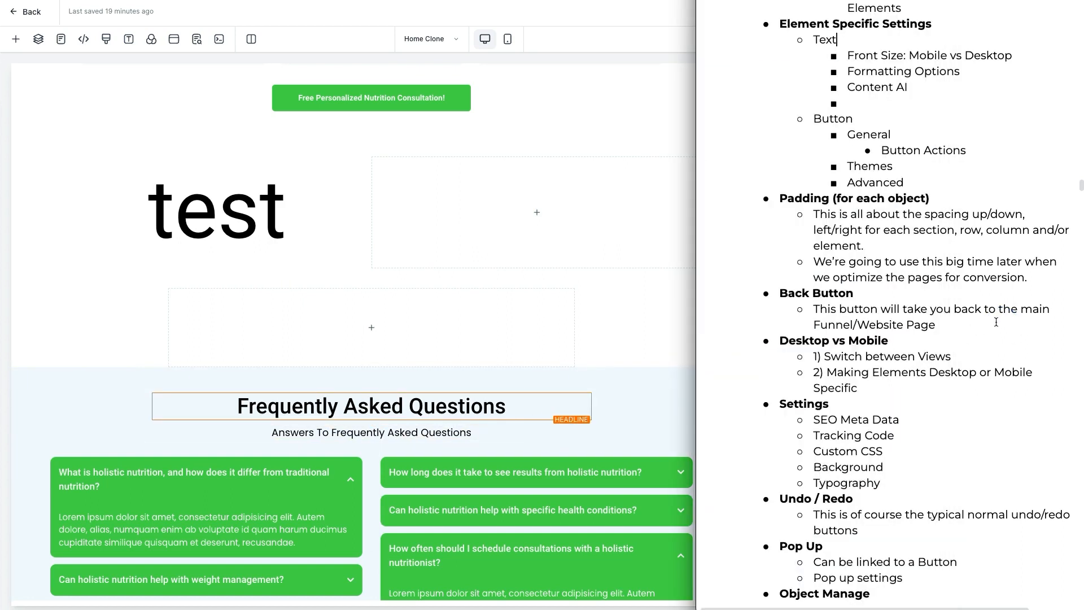
click(555, 337)
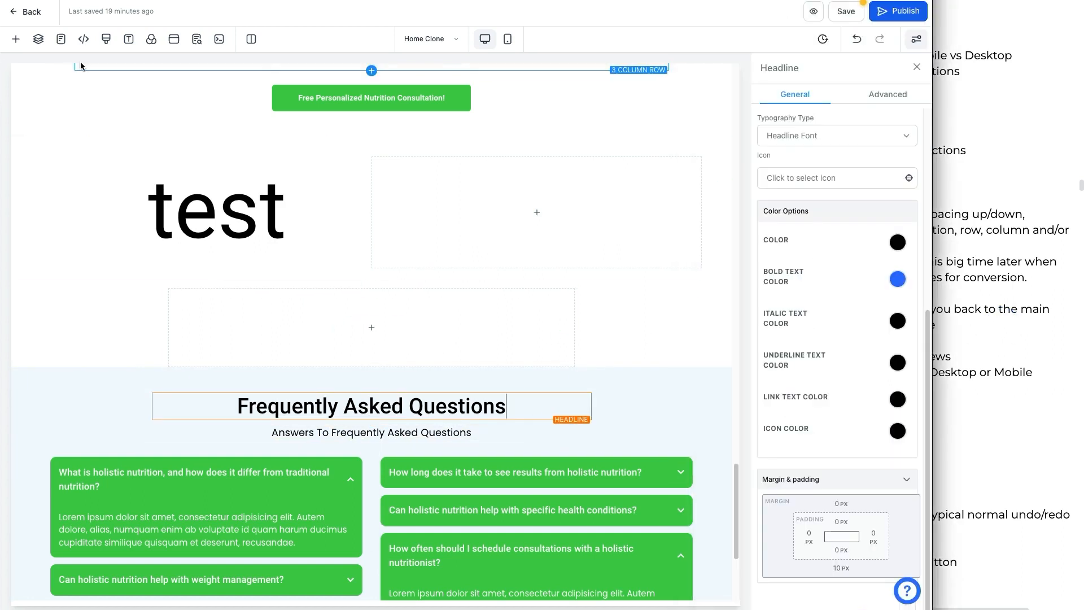
Step: Open the Tracking code dialog, view its Header Tracking and Footer Tracking tabs, and close it
click(84, 40)
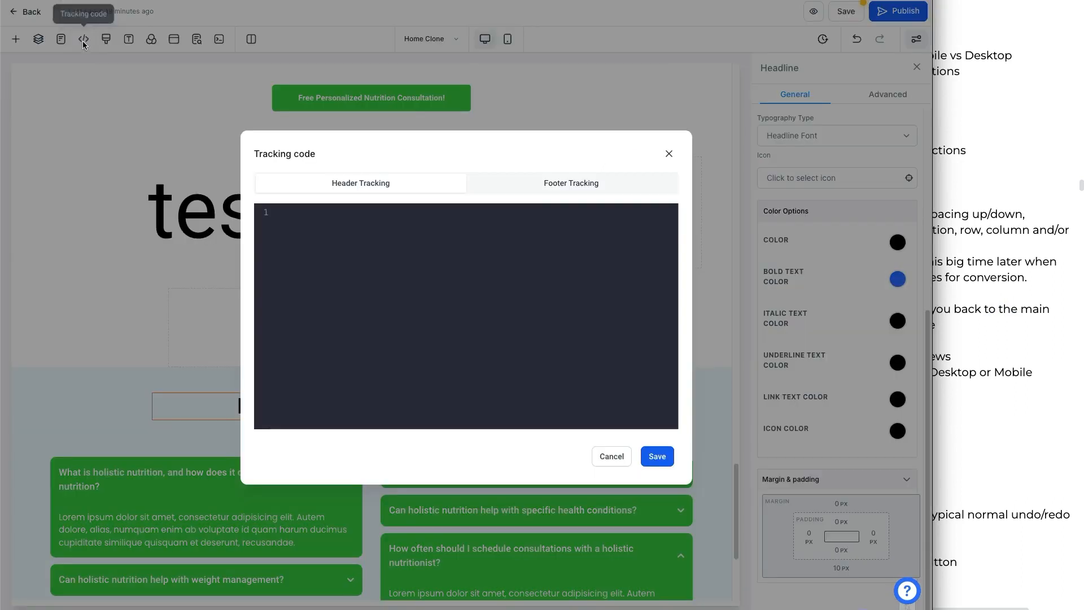
click(553, 188)
click(551, 185)
click(435, 182)
click(545, 189)
click(399, 186)
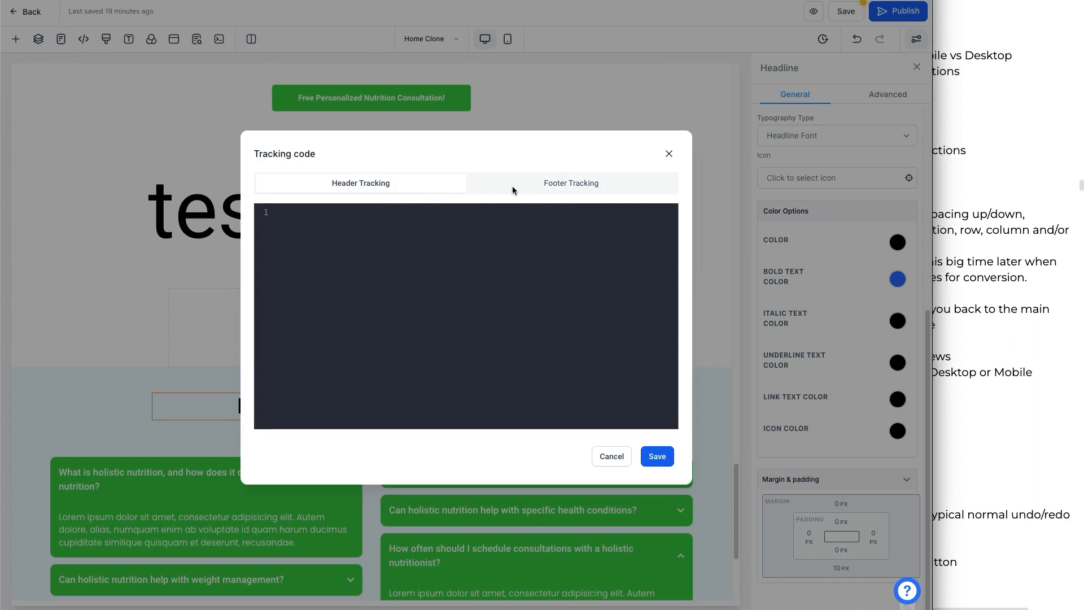
click(669, 154)
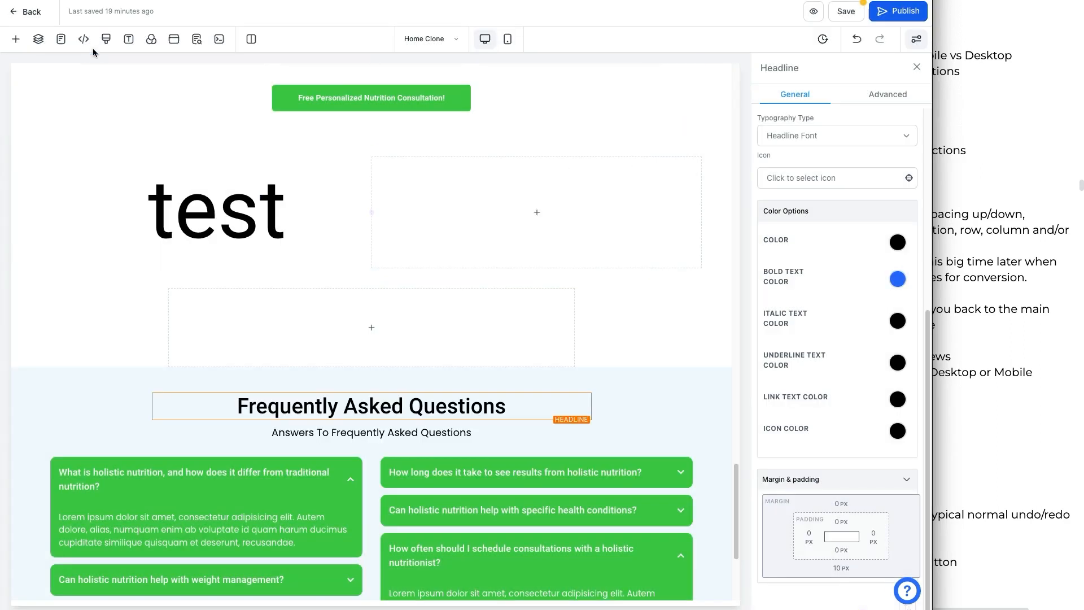
Step: Open the Pages panel to view the site's main pages, then close it
click(62, 45)
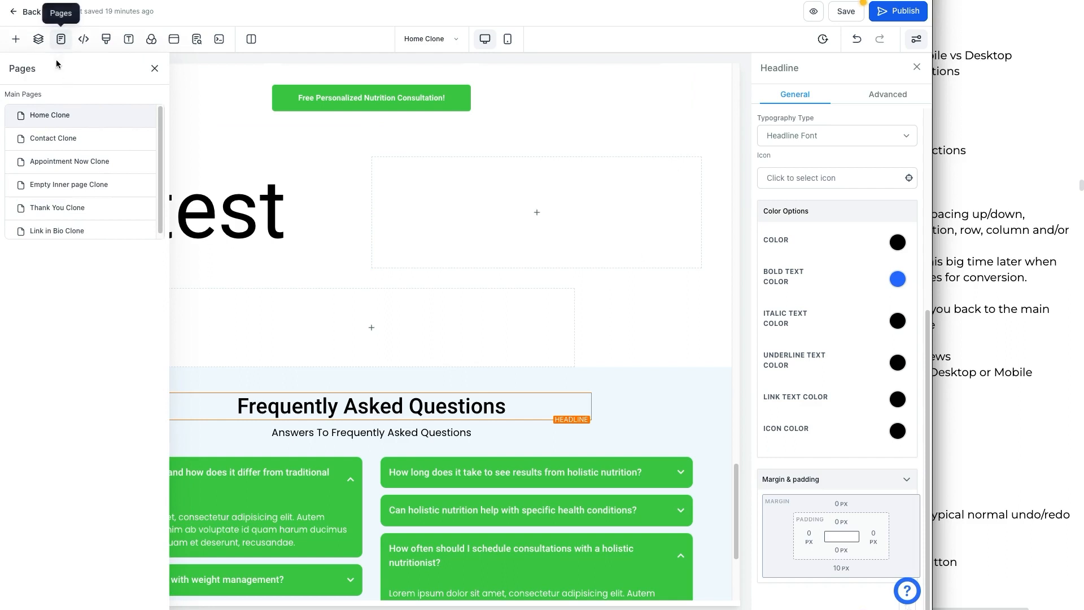
mouse_move(51, 23)
mouse_down()
mouse_move(75, 37)
mouse_move(53, 50)
mouse_up()
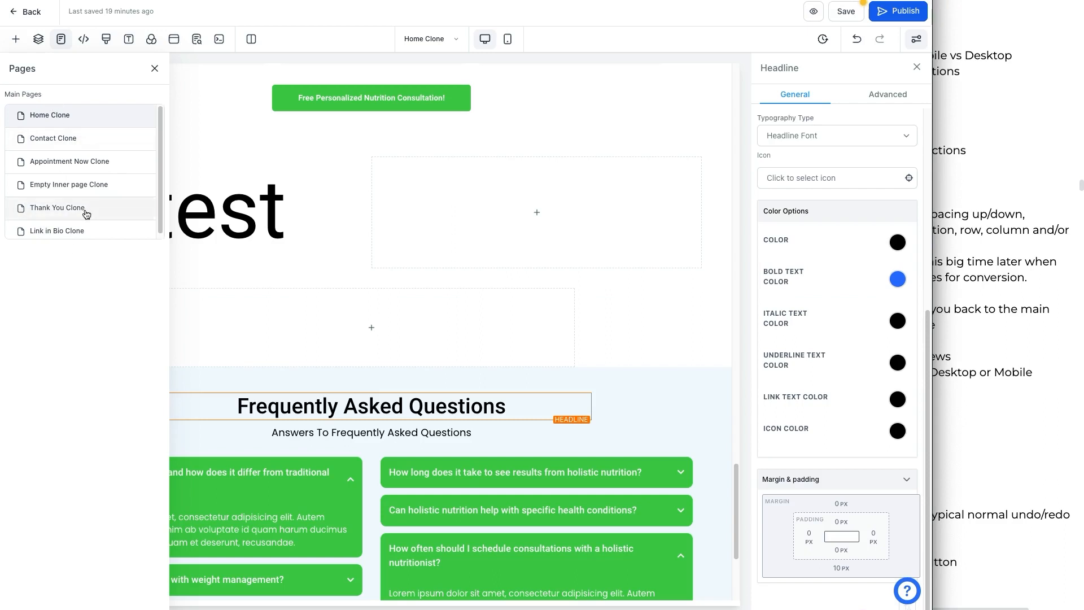
click(155, 69)
Step: Open and close the Custom CSS editor and the site Typography settings
click(111, 43)
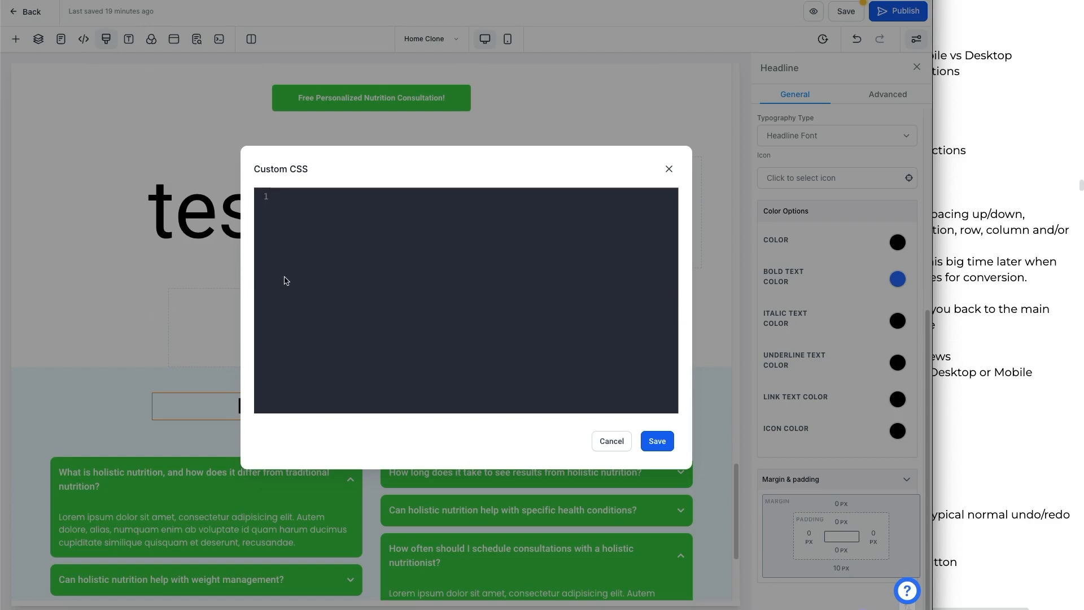
click(669, 169)
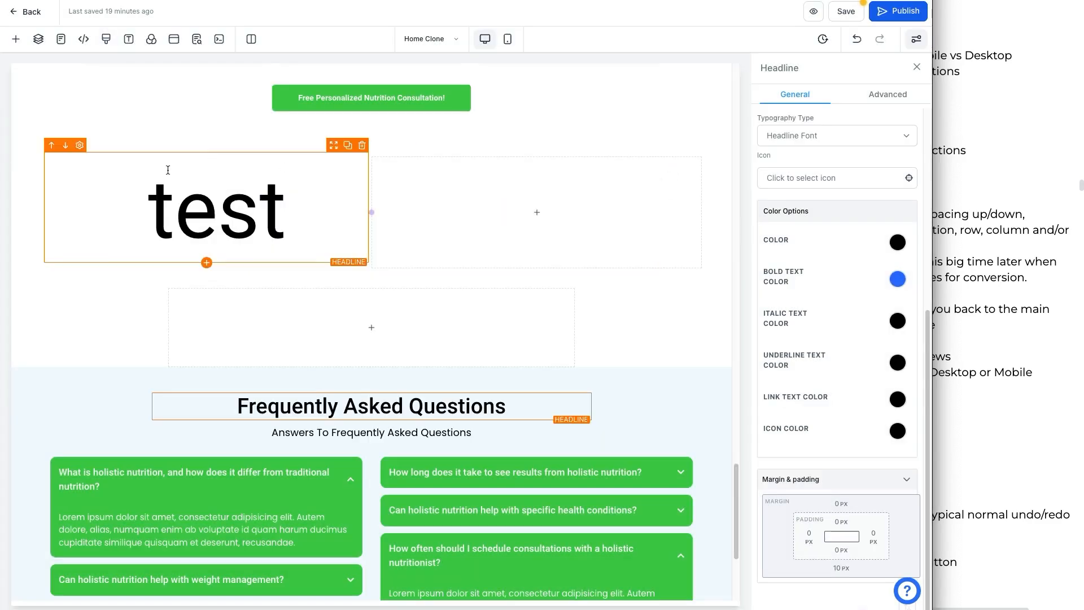
click(129, 39)
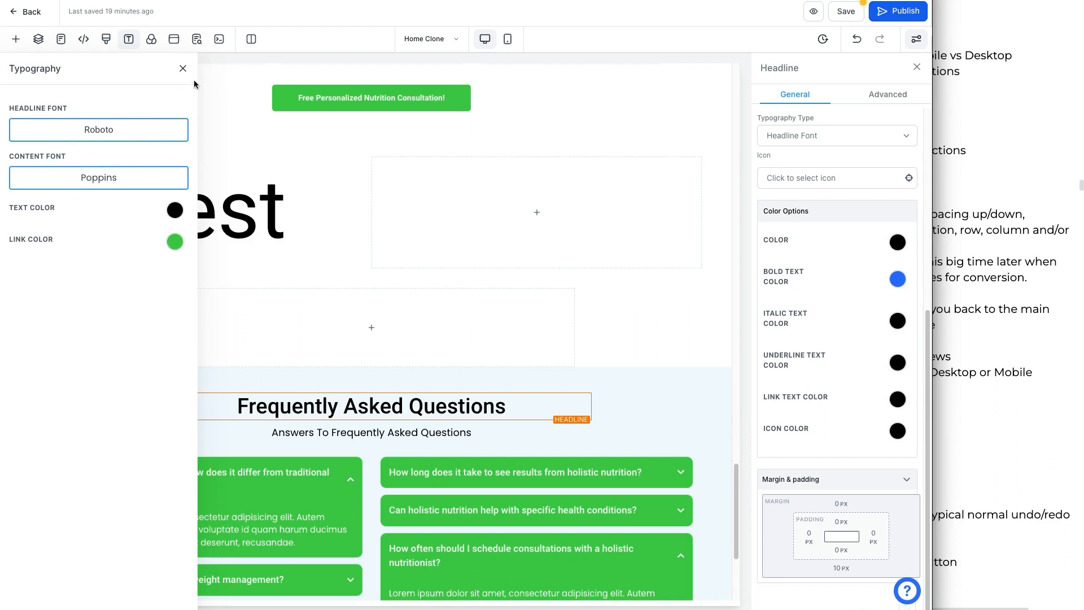
click(183, 69)
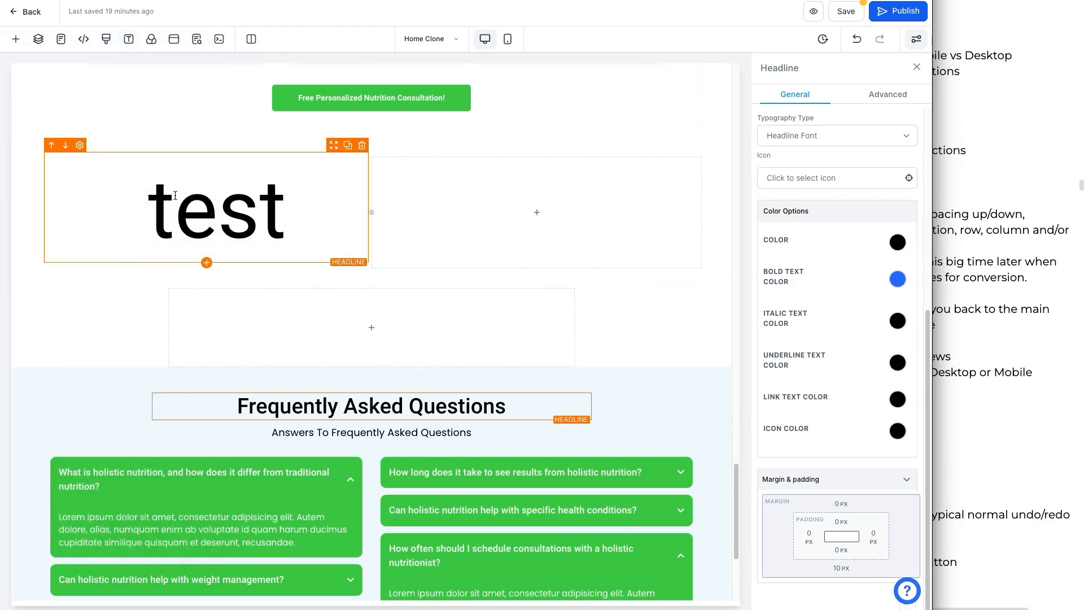
Step: Select the test headline and open the page Background settings
click(75, 157)
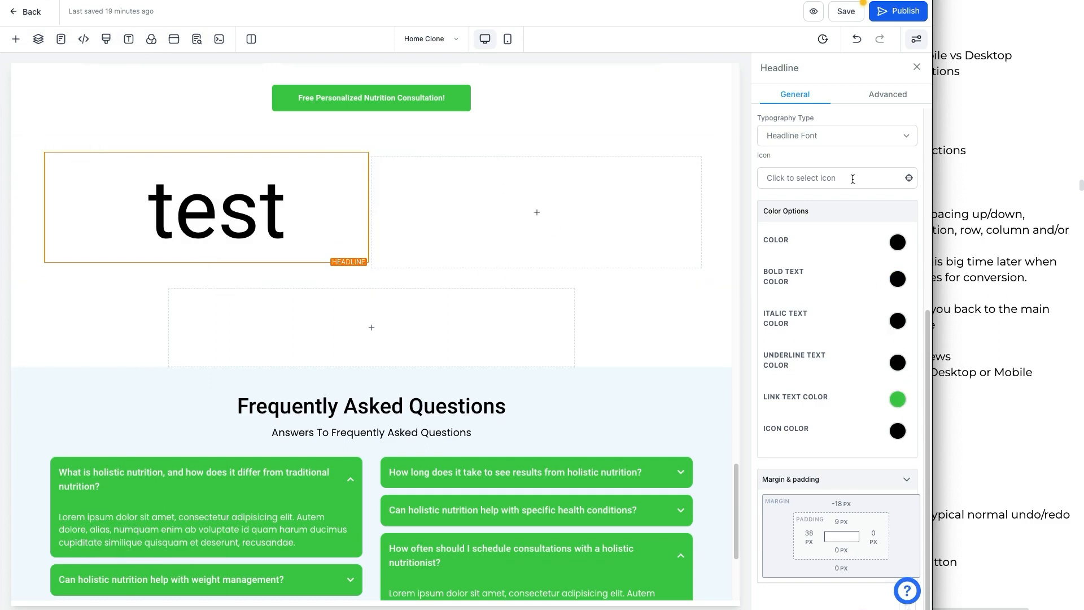
mouse_move(898, 202)
mouse_down()
mouse_move(741, 366)
mouse_move(843, 479)
mouse_move(914, 380)
mouse_move(897, 217)
mouse_up()
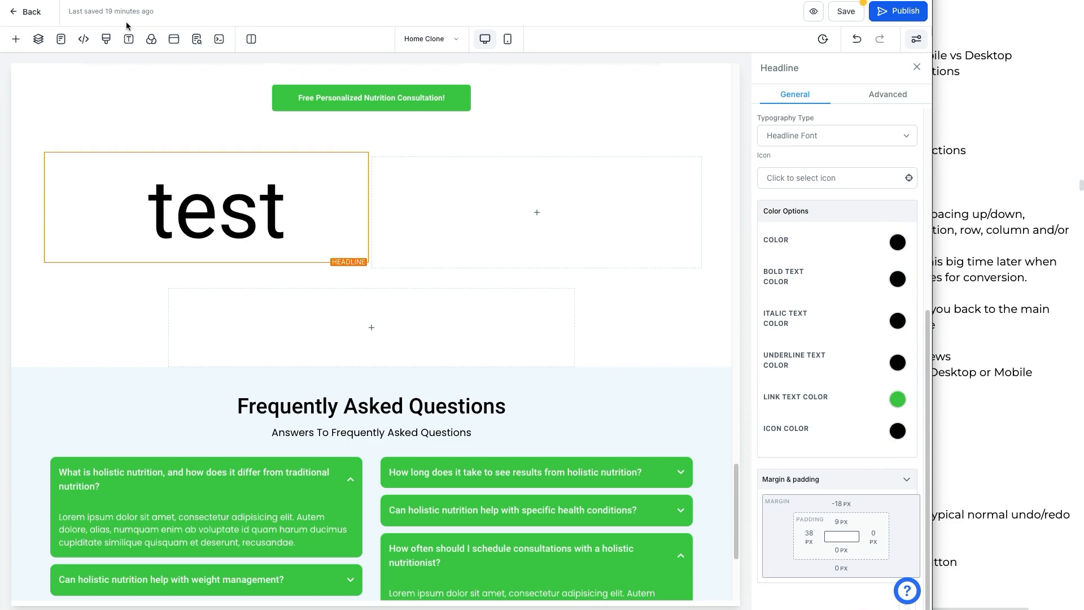
click(151, 41)
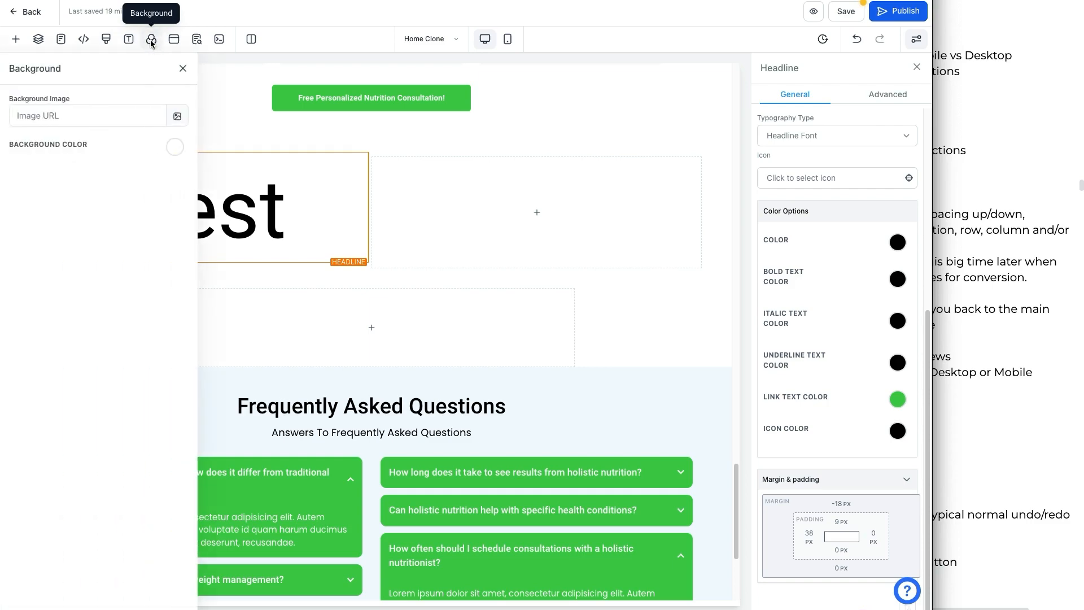
Step: Reopen the page Background settings and set the background colour to black
click(183, 69)
scroll(24, 389, down, 4)
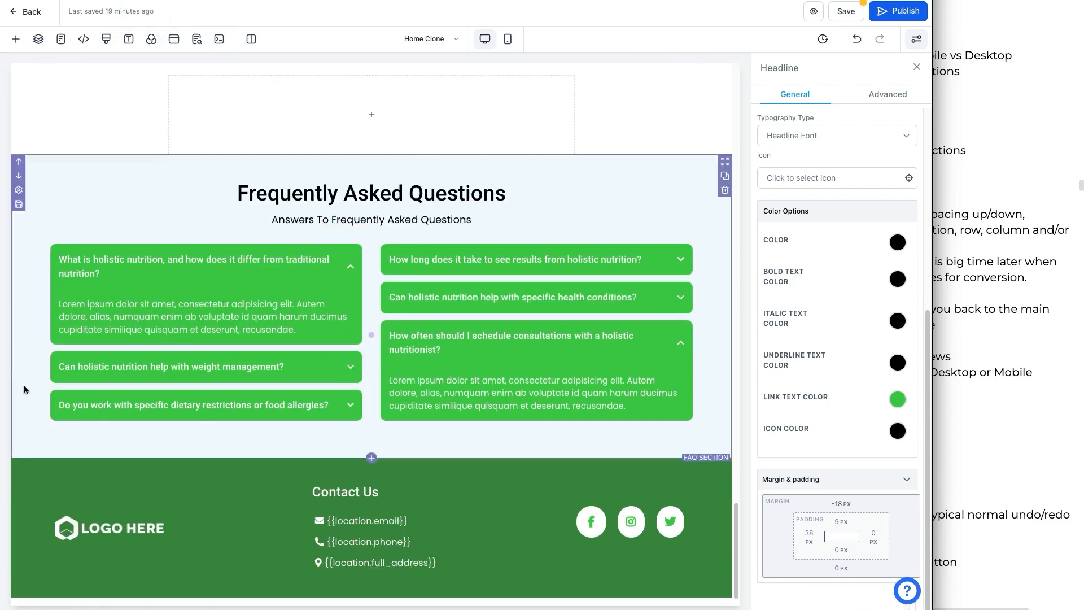
scroll(24, 390, up, 5)
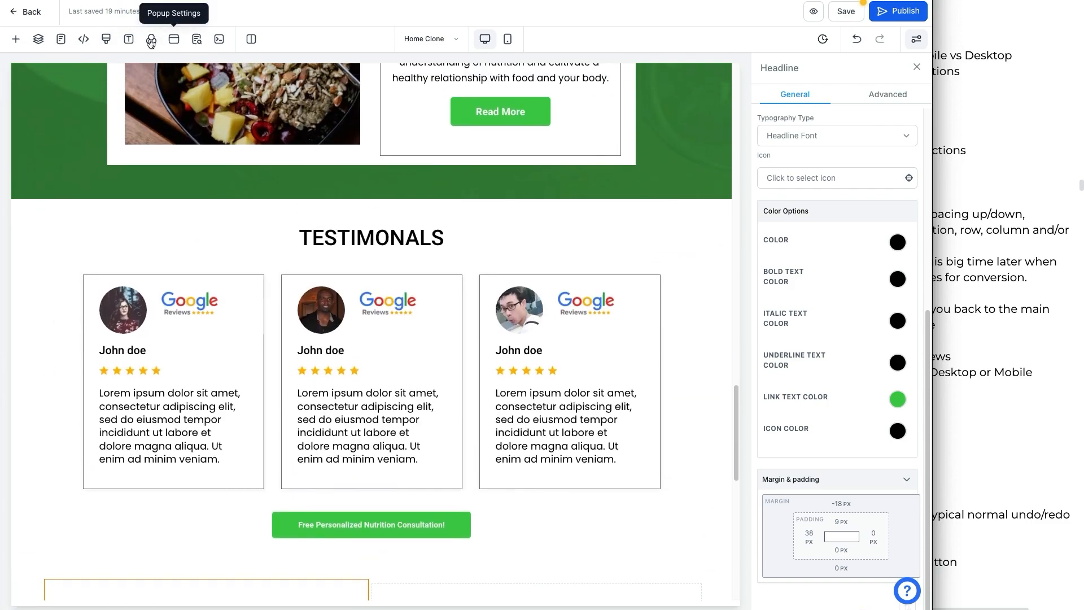
click(151, 41)
click(176, 148)
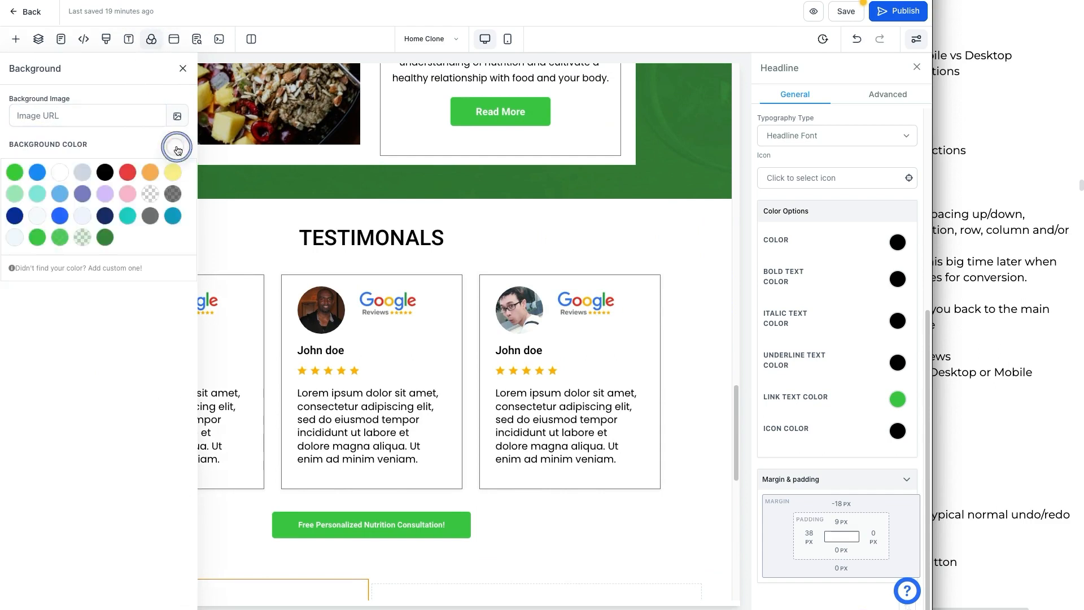
click(105, 172)
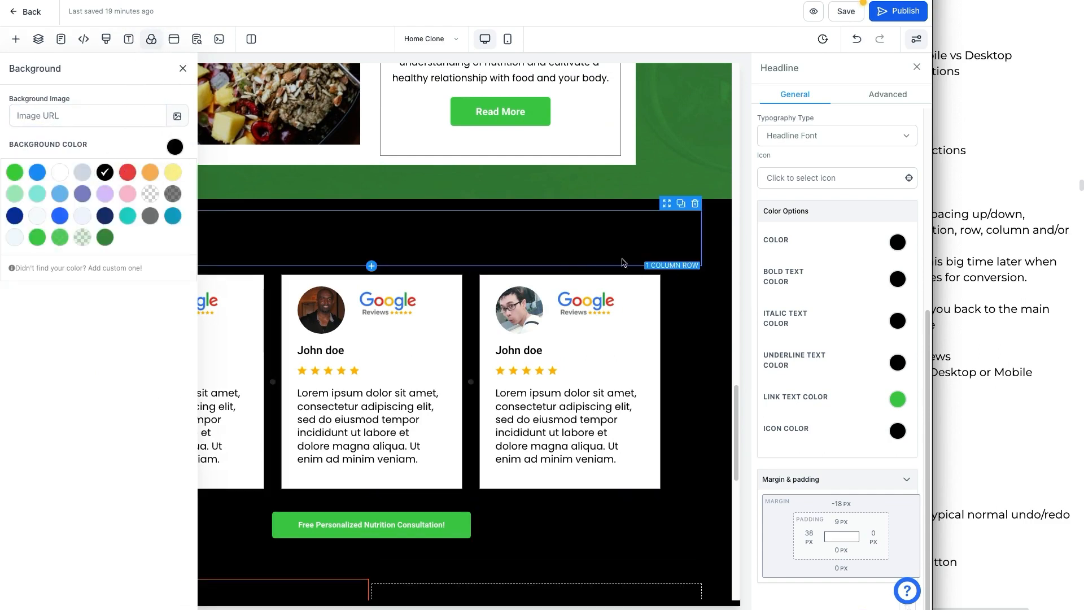
Step: Select the Our Nutrition Services section and inspect its background media settings
scroll(690, 187, up, 6)
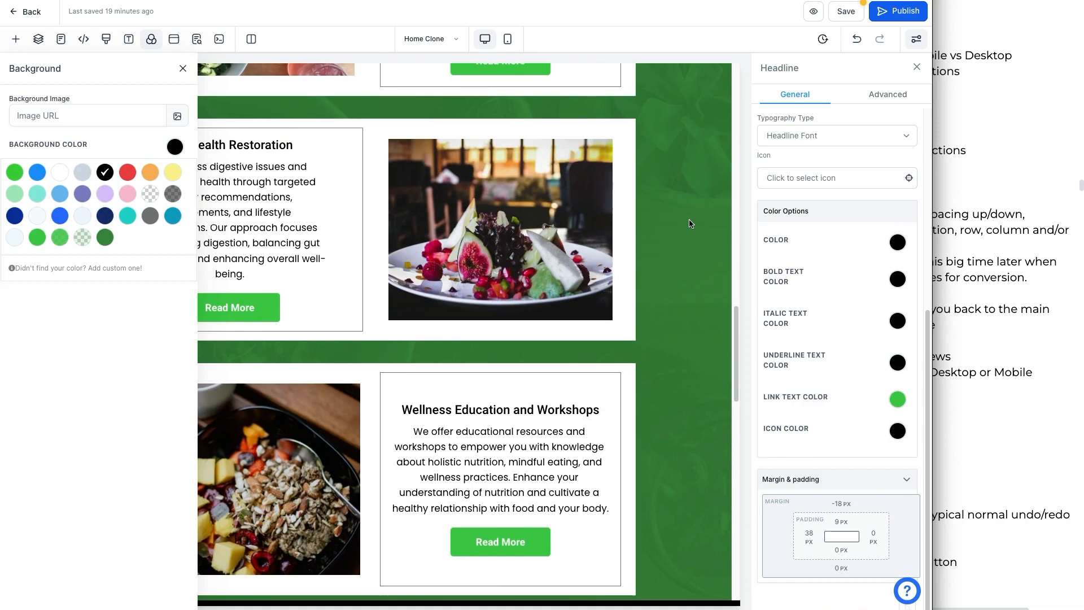
click(690, 223)
scroll(690, 224, up, 8)
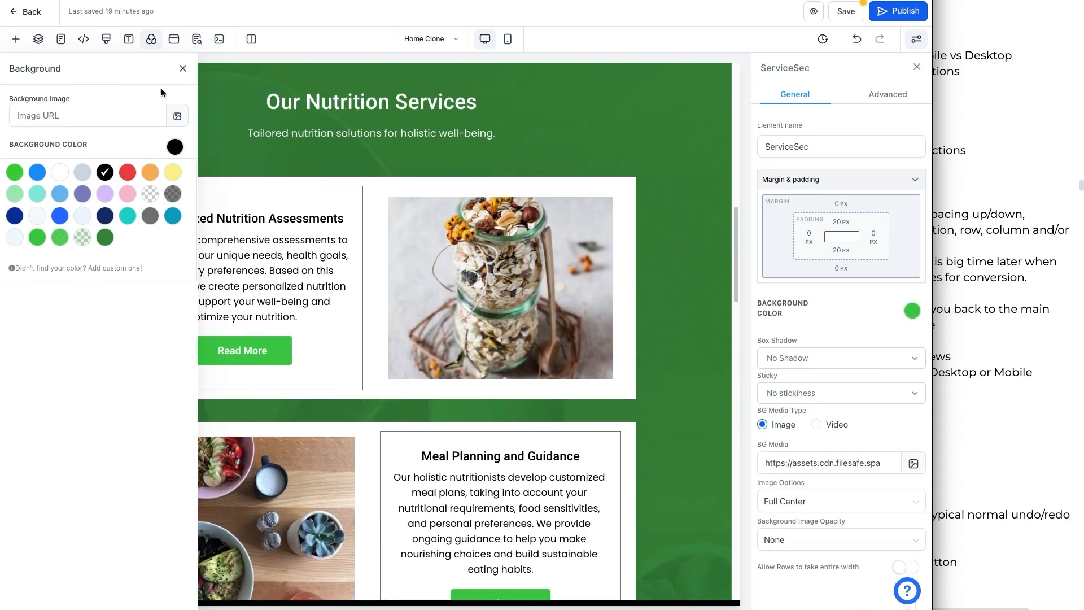
click(183, 68)
scroll(40, 267, up, 3)
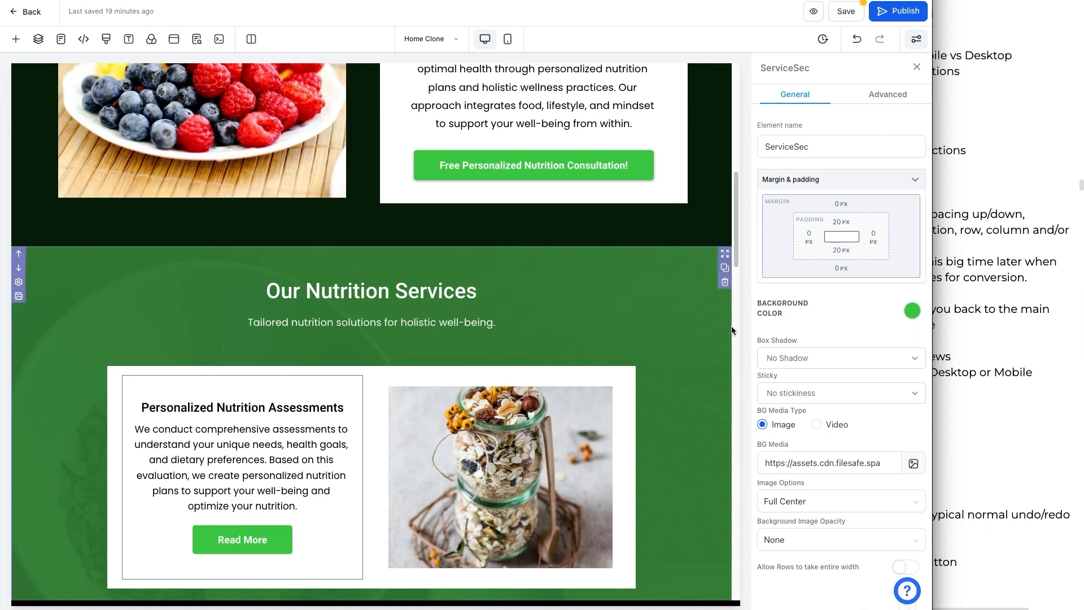
click(767, 446)
click(818, 465)
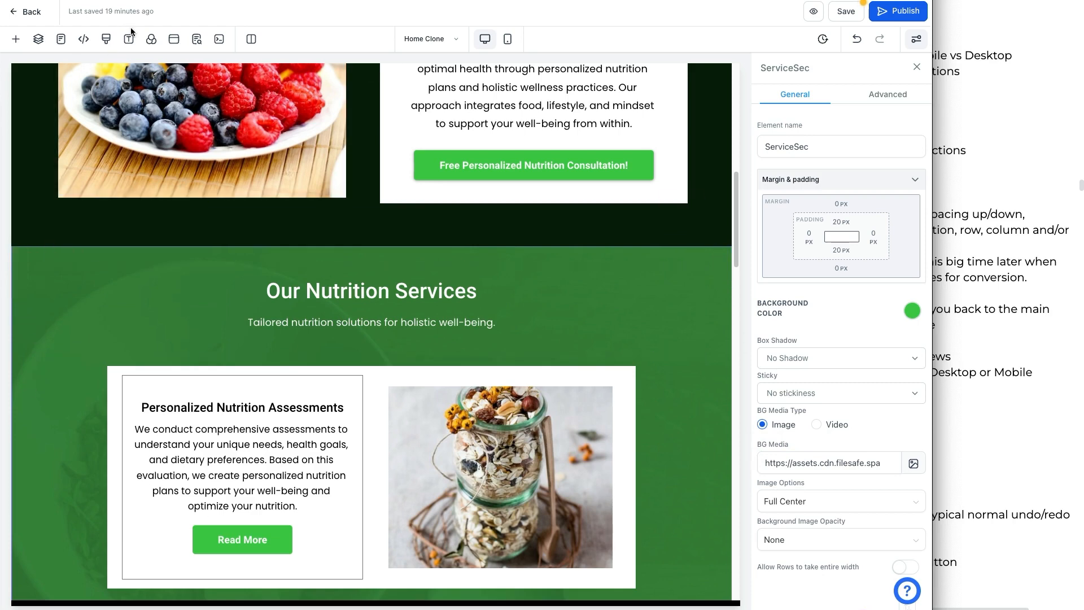
scroll(728, 250, up, 5)
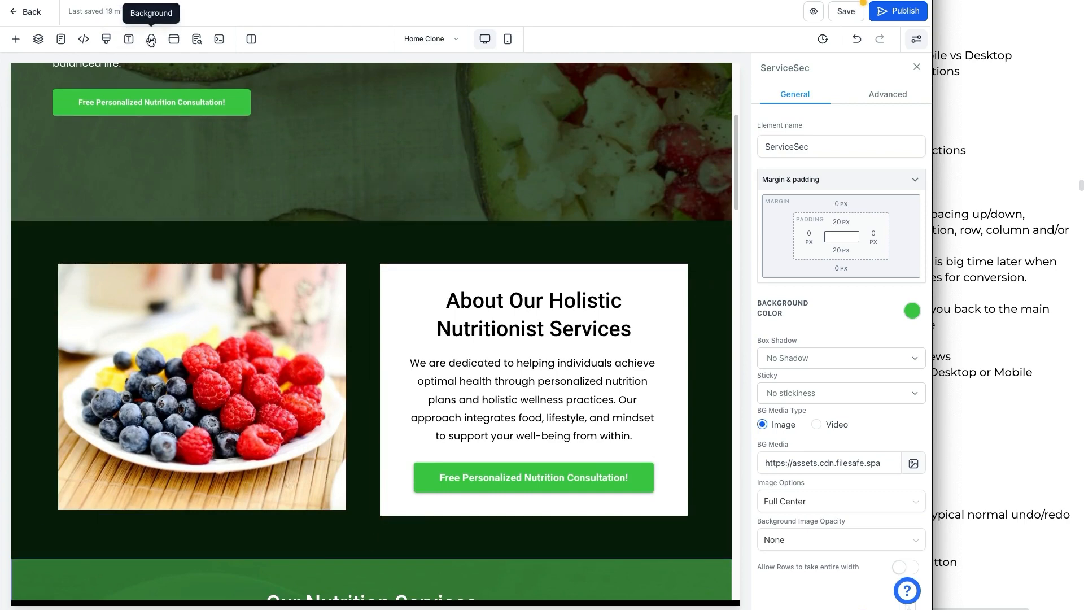
Step: Open the Popup Settings to preview the page popup, then close the popup
click(173, 41)
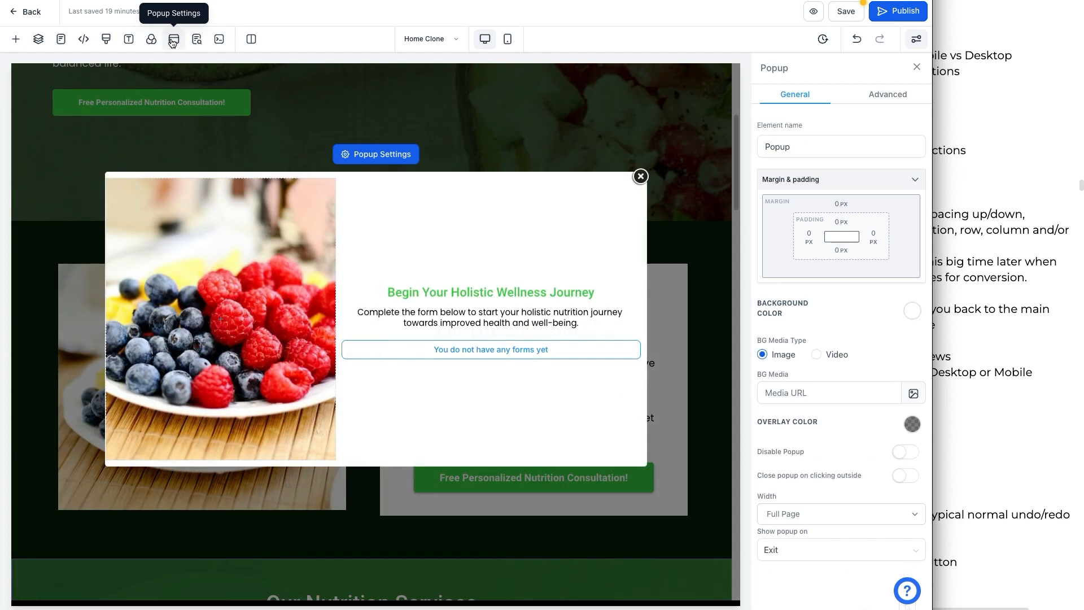
click(641, 176)
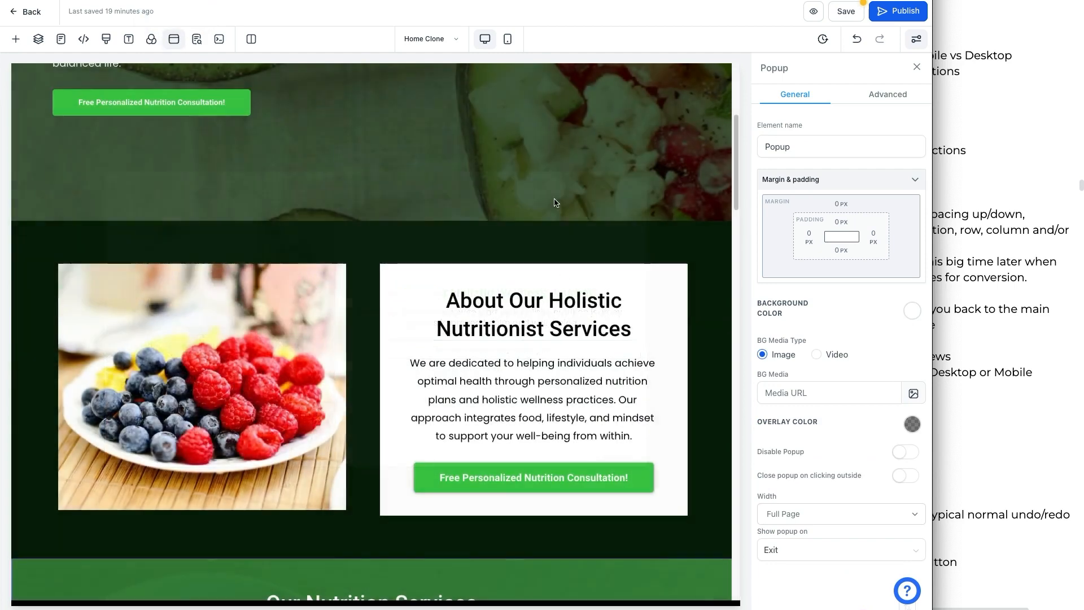
Step: Select the About section's consultation button and review its link action, keeping Open popup
click(523, 480)
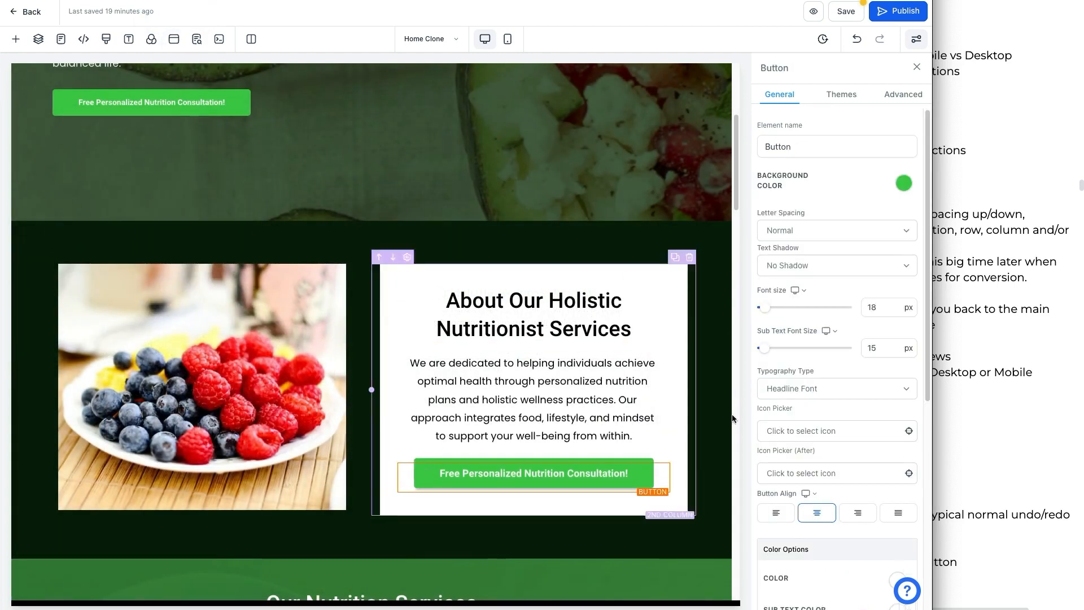
scroll(795, 415, down, 5)
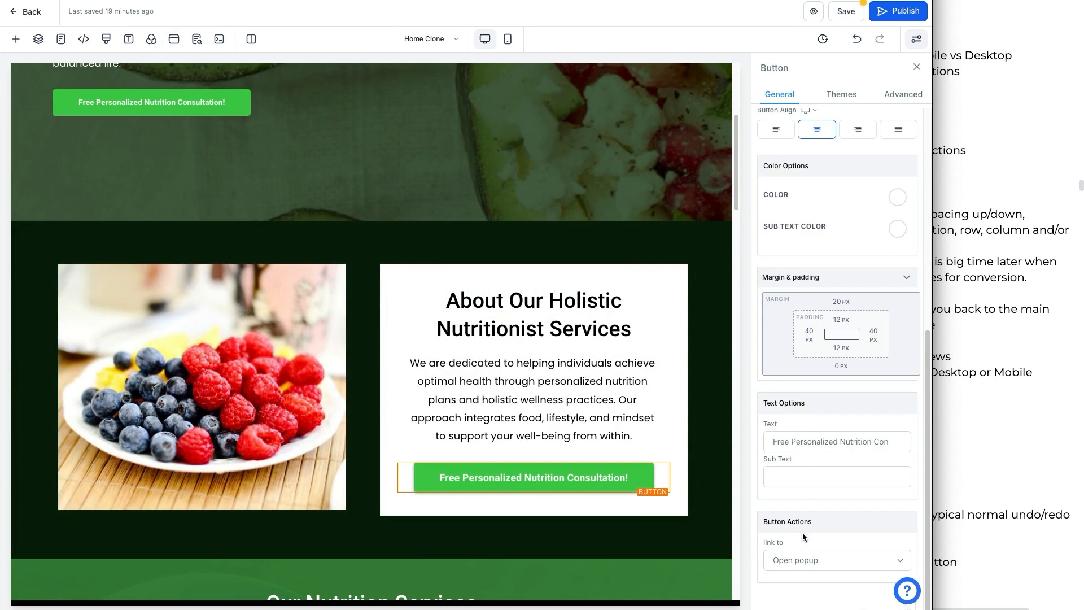
click(789, 560)
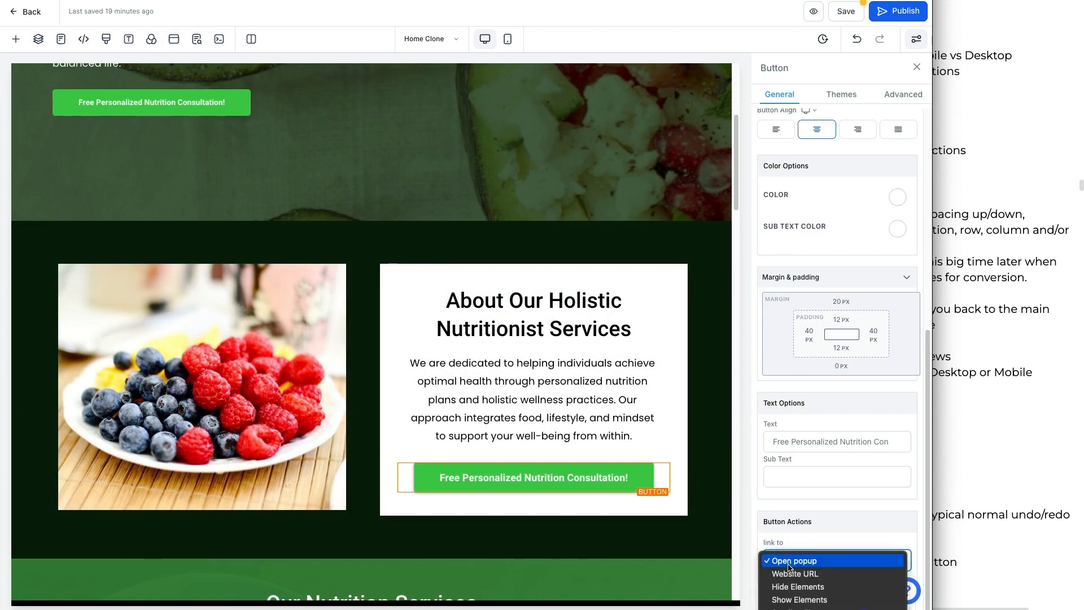
click(789, 561)
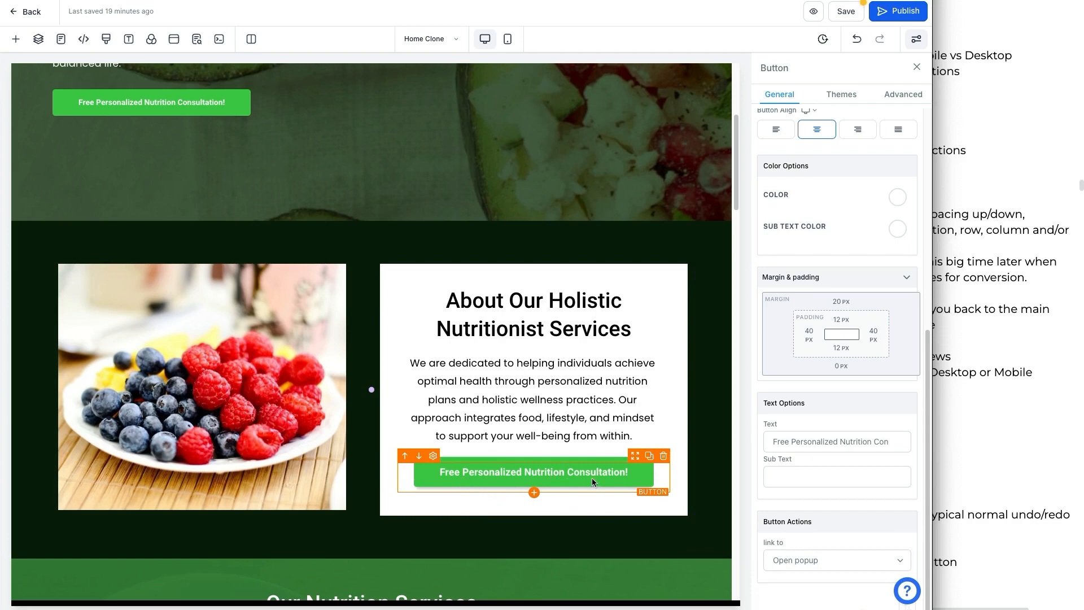
Step: Open the popup and add a Countdown element above its headline
click(177, 44)
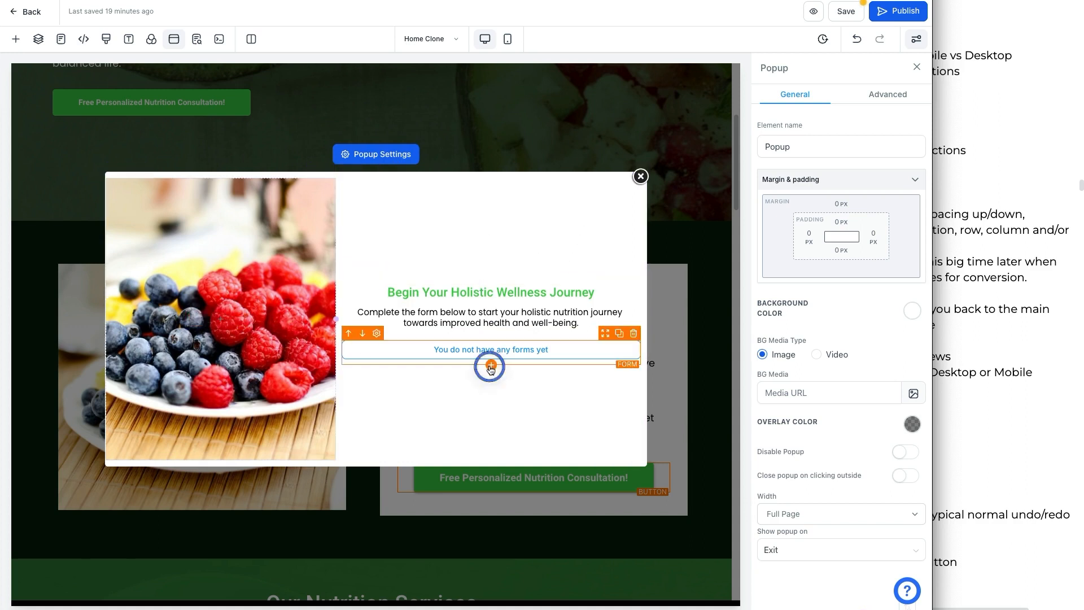
click(490, 365)
drag(159, 296, 479, 285)
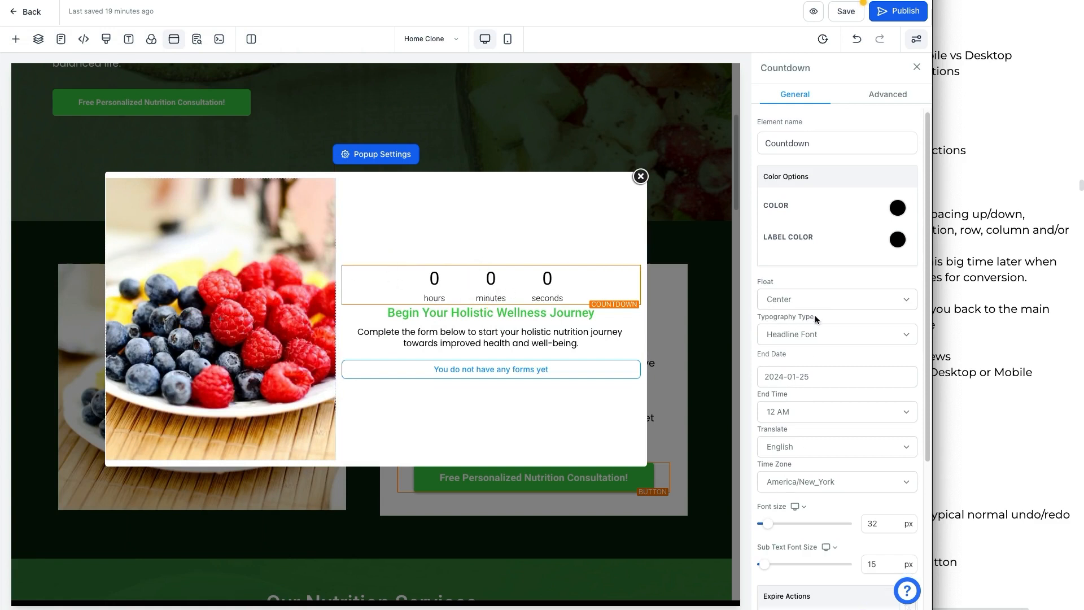
Step: Inspect the countdown and its column settings, then close the popup
scroll(819, 361, down, 2)
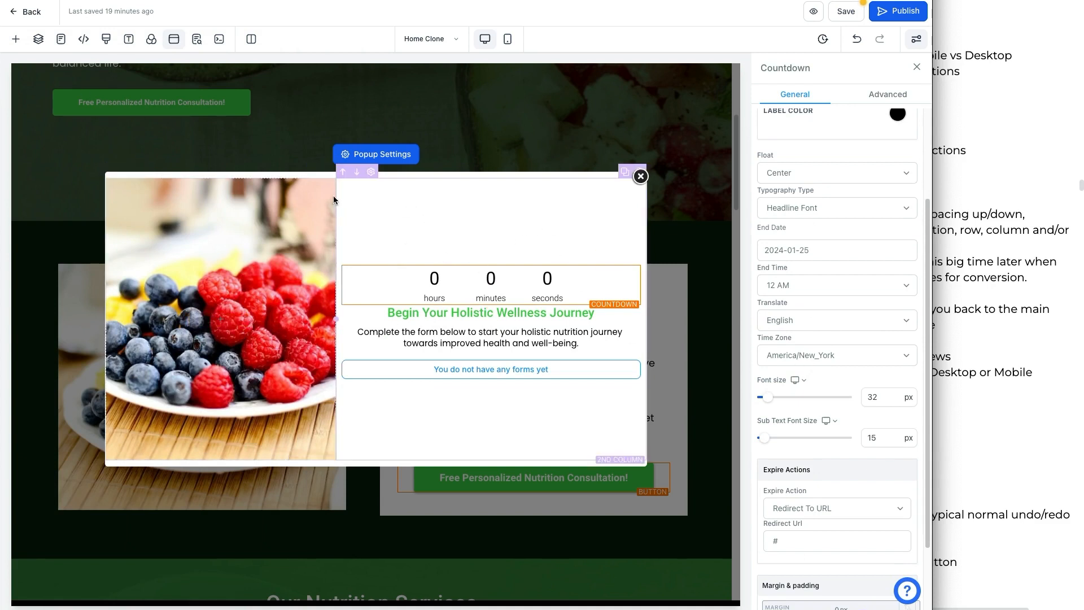
click(371, 188)
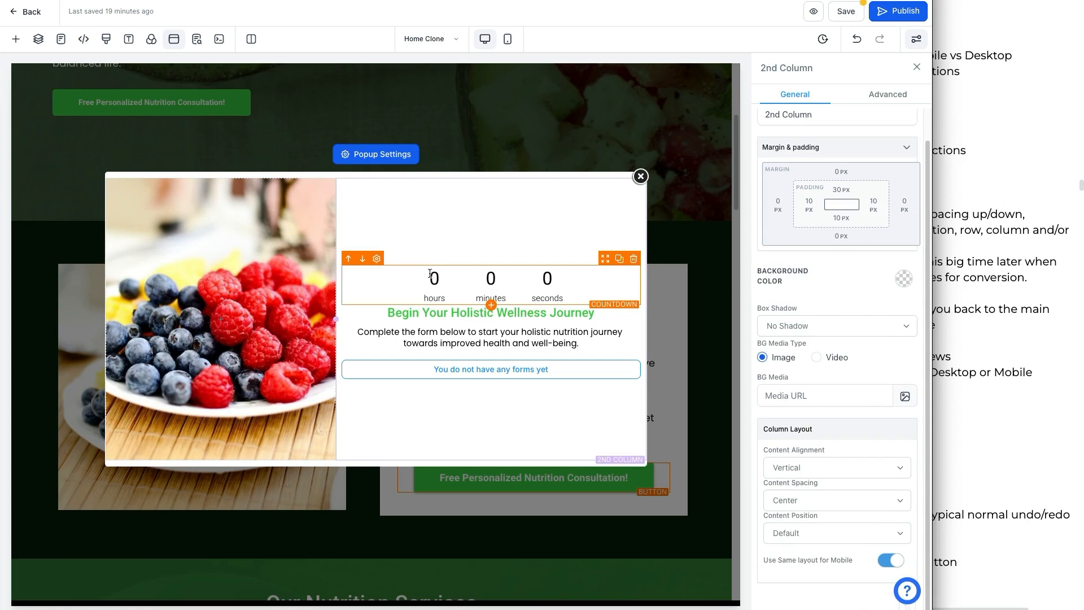
click(381, 282)
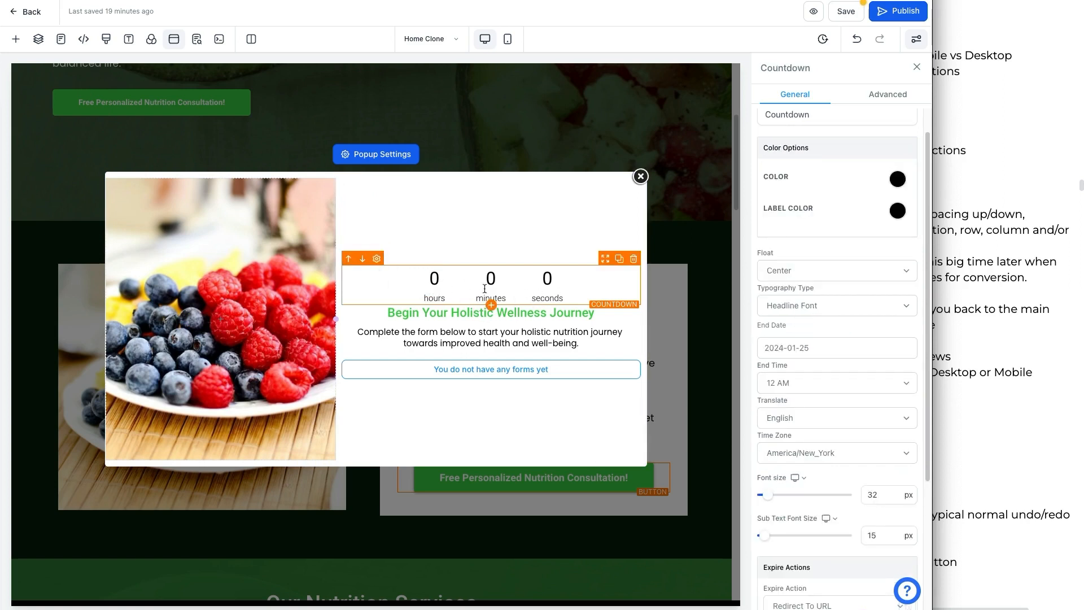
click(640, 176)
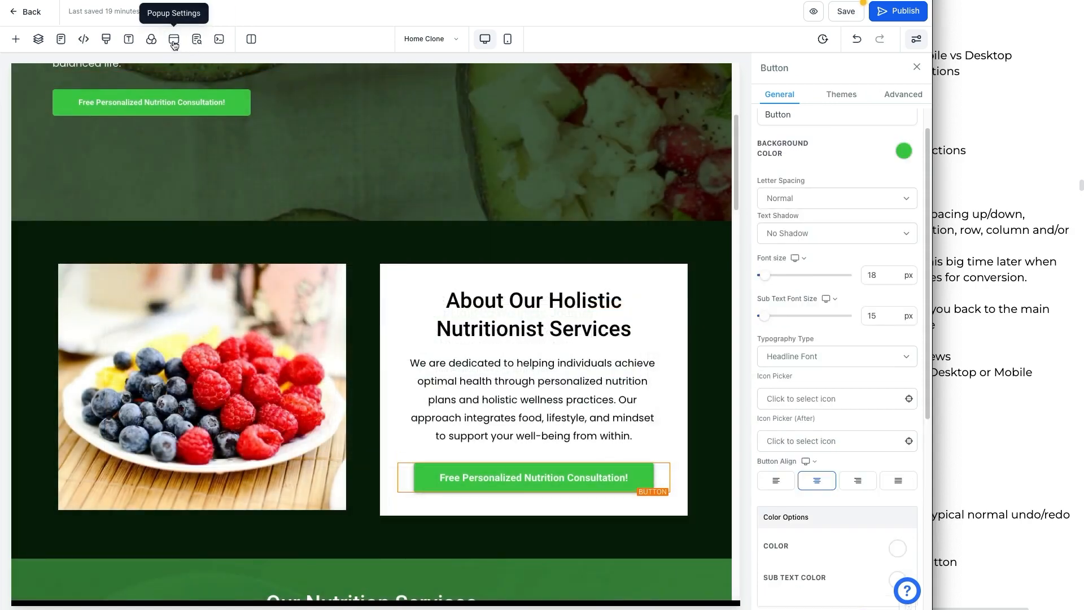
Step: Open the SEO Meta Data panel, view its title field, and close it
click(196, 39)
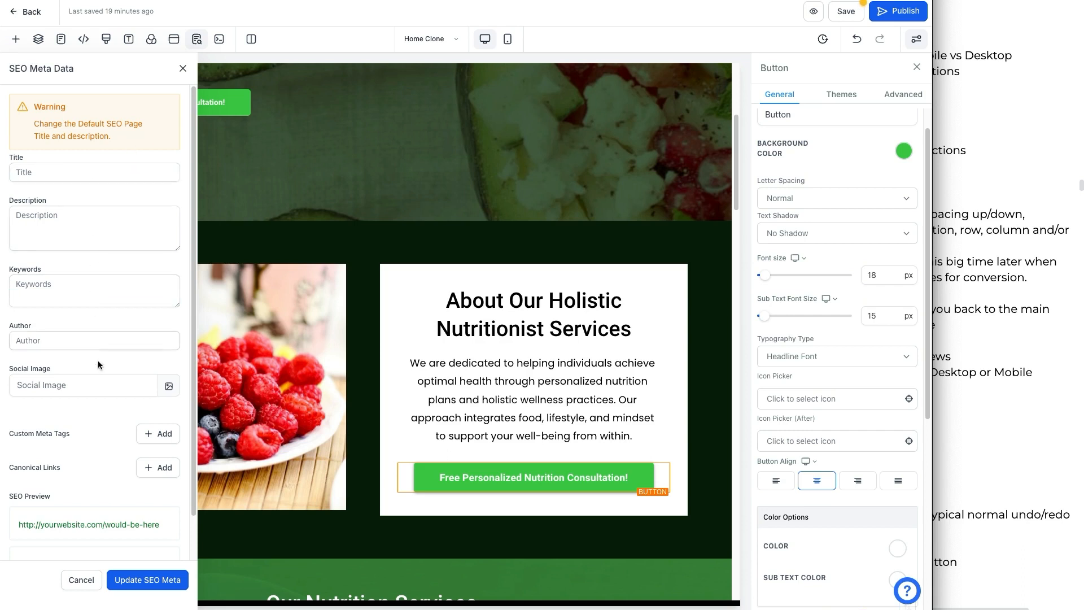
click(70, 170)
click(183, 70)
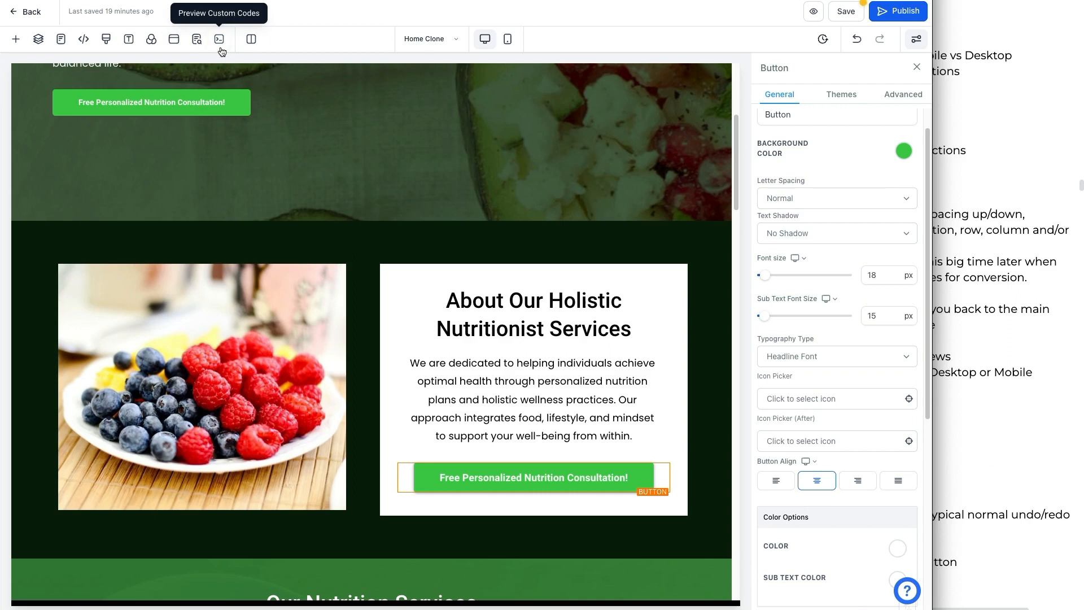
Step: Switch the editor's column mode to Auto
click(253, 39)
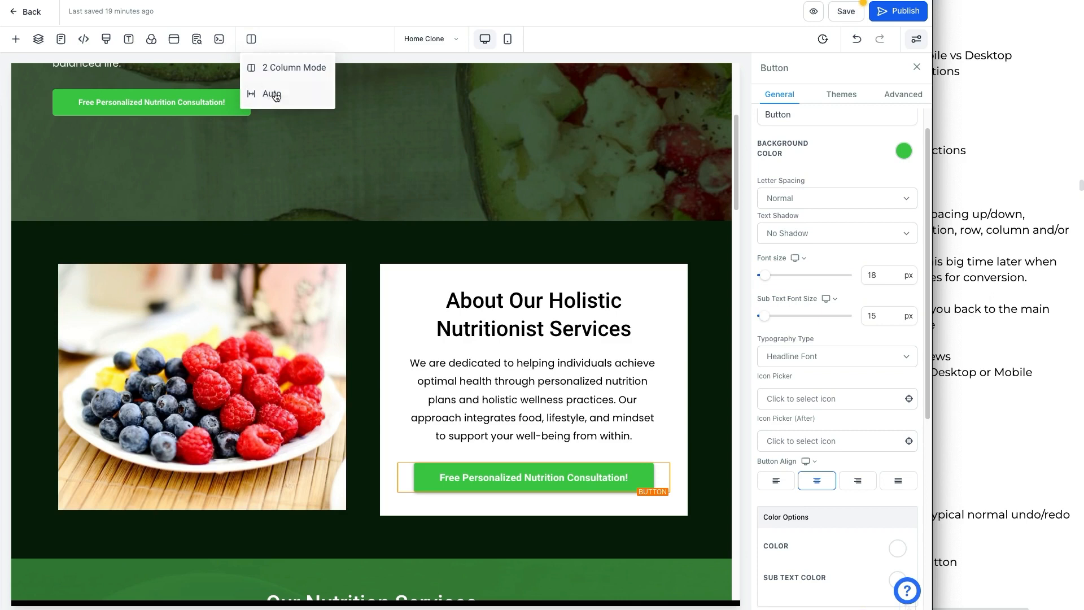
click(279, 69)
click(253, 43)
click(262, 91)
Step: Select the divider, columns, image and section around the About area to view their settings
click(327, 143)
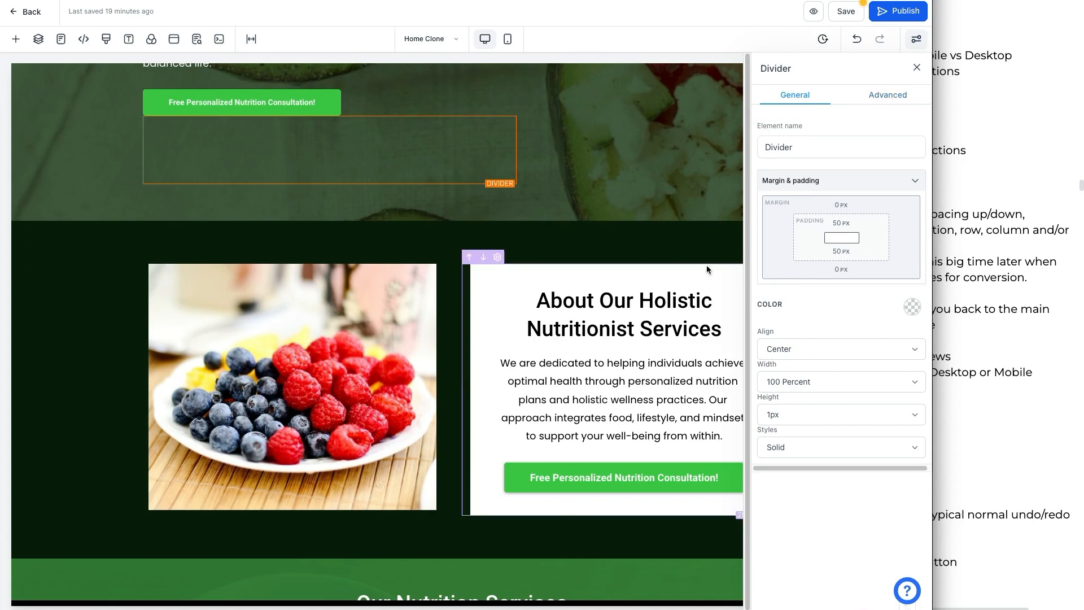
click(482, 291)
click(411, 300)
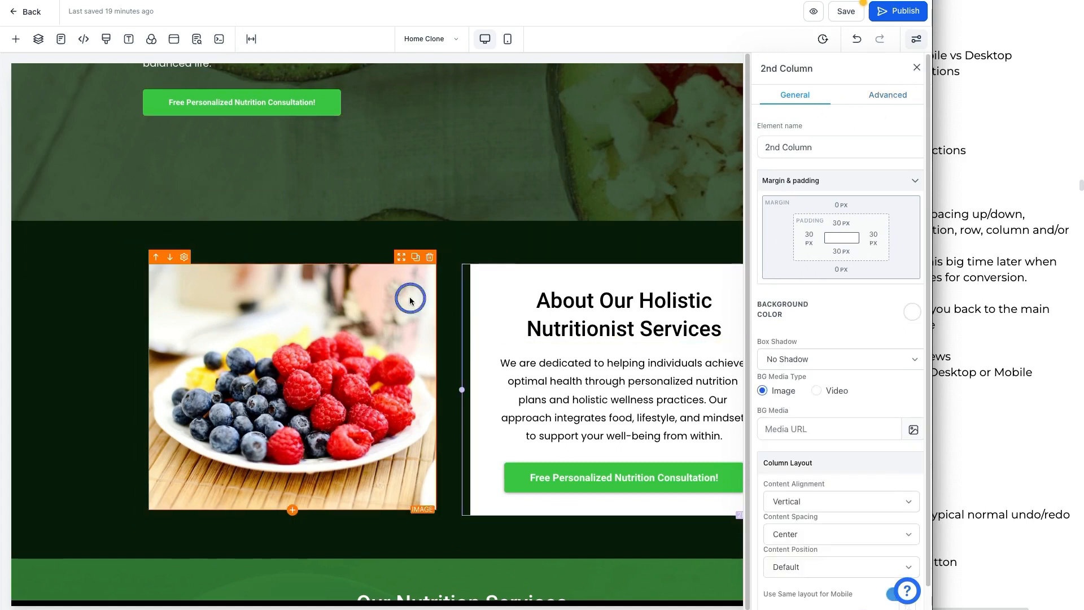
click(542, 301)
click(596, 232)
click(596, 214)
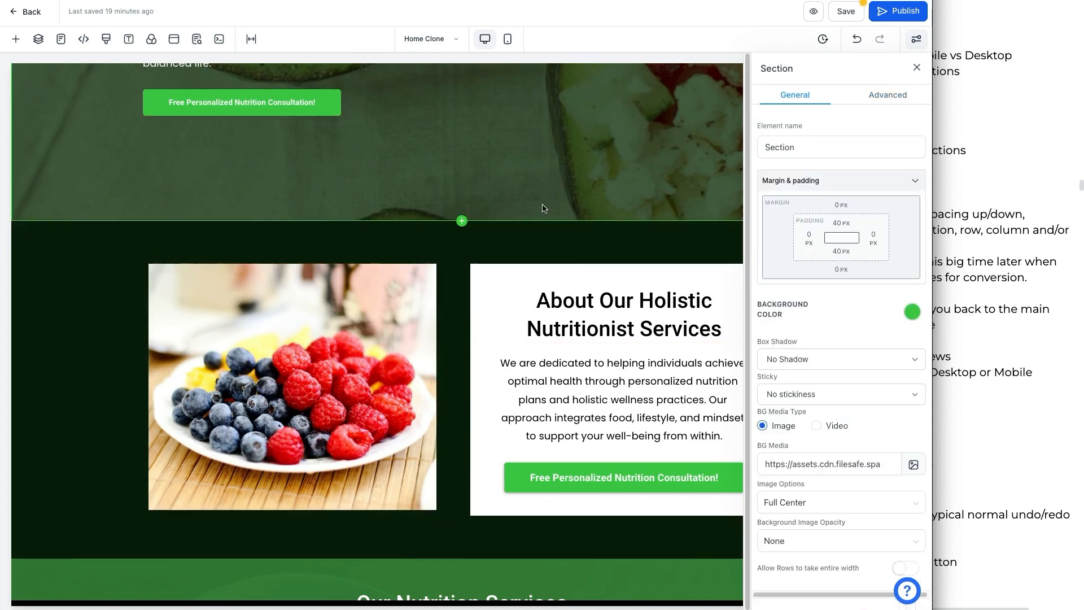
Step: Switch the editor back to 2 Column Mode and close the element settings panel
click(252, 39)
click(260, 69)
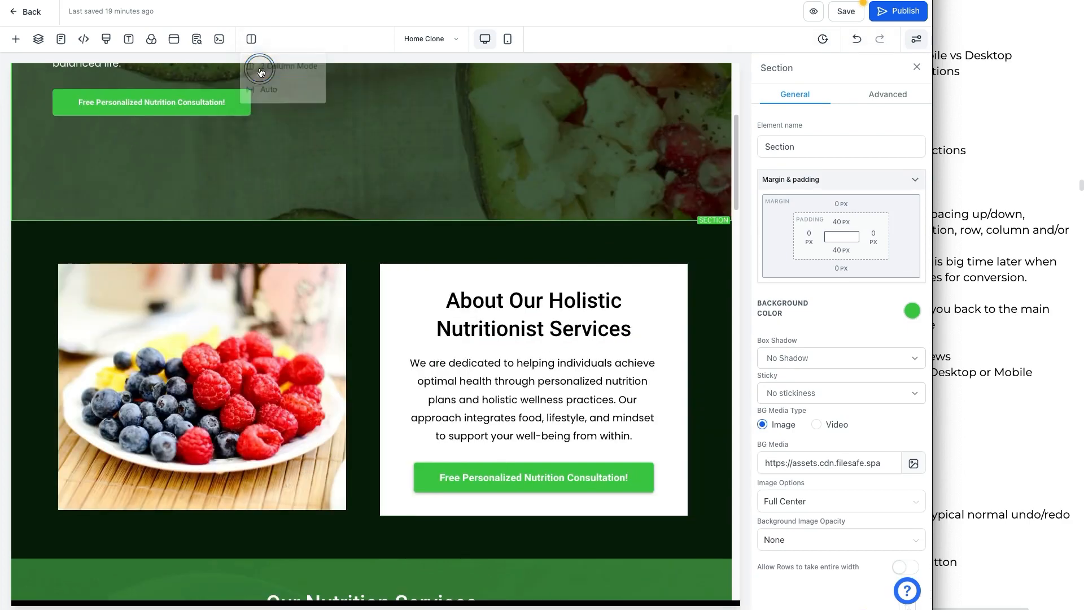
click(918, 68)
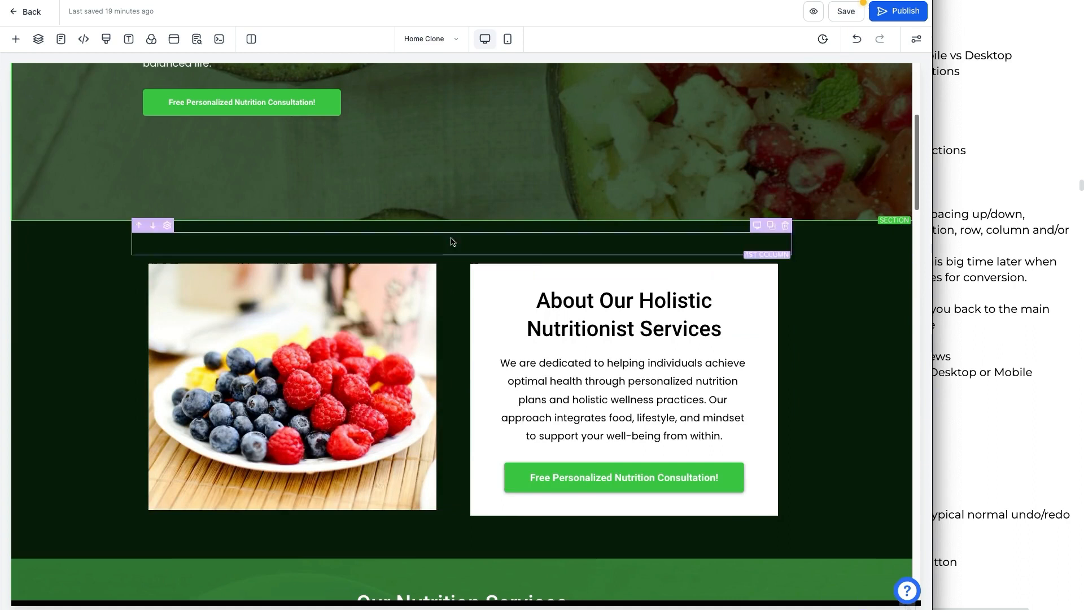
click(448, 44)
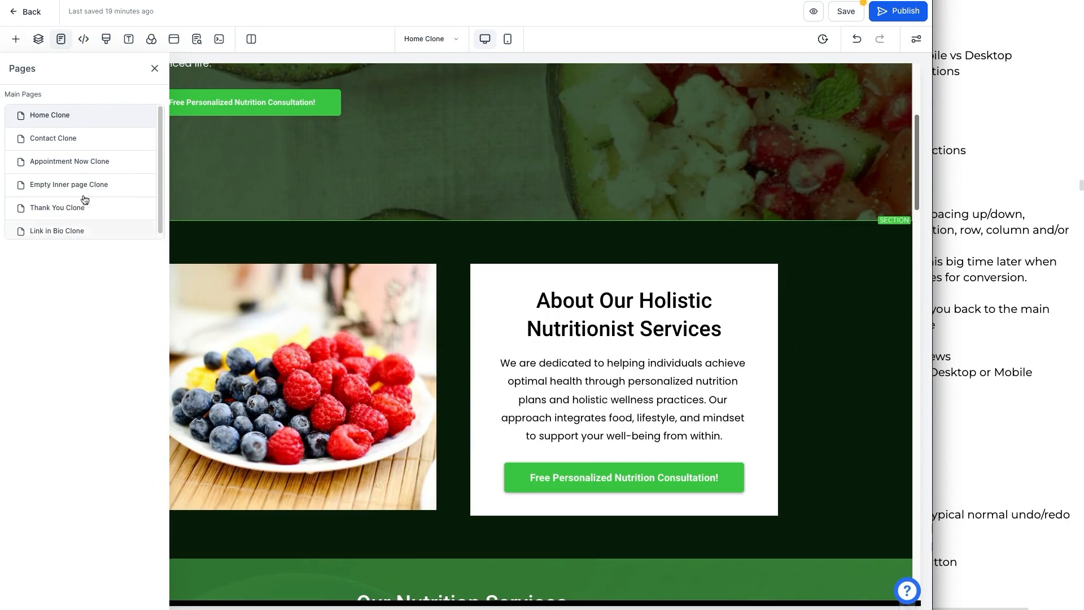
click(156, 69)
click(438, 40)
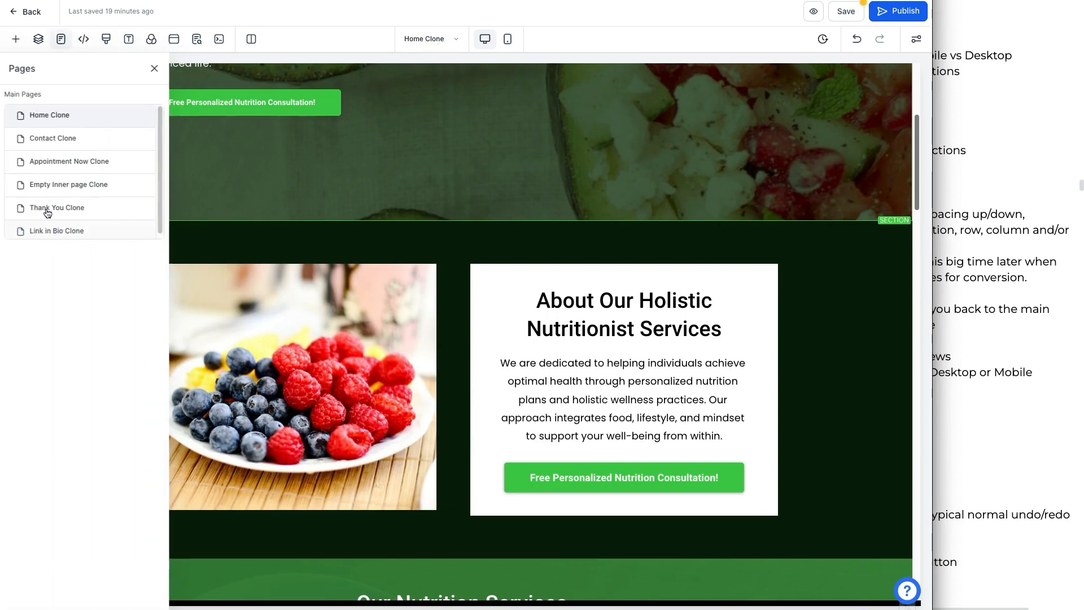
click(156, 69)
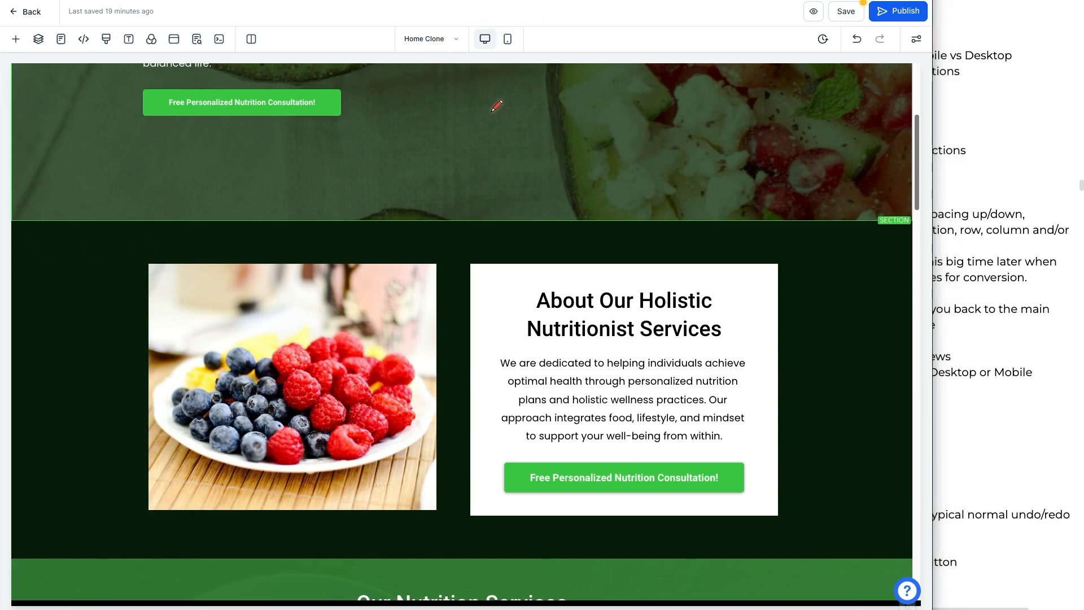
mouse_move(492, 17)
mouse_down()
mouse_move(492, 27)
mouse_move(524, 28)
mouse_move(490, 51)
mouse_move(512, 52)
mouse_up()
key(Escape)
Step: Toggle the canvas between mobile and desktop preview modes, scrolling through the mobile layout
click(508, 39)
scroll(507, 266, down, 4)
scroll(503, 267, up, 12)
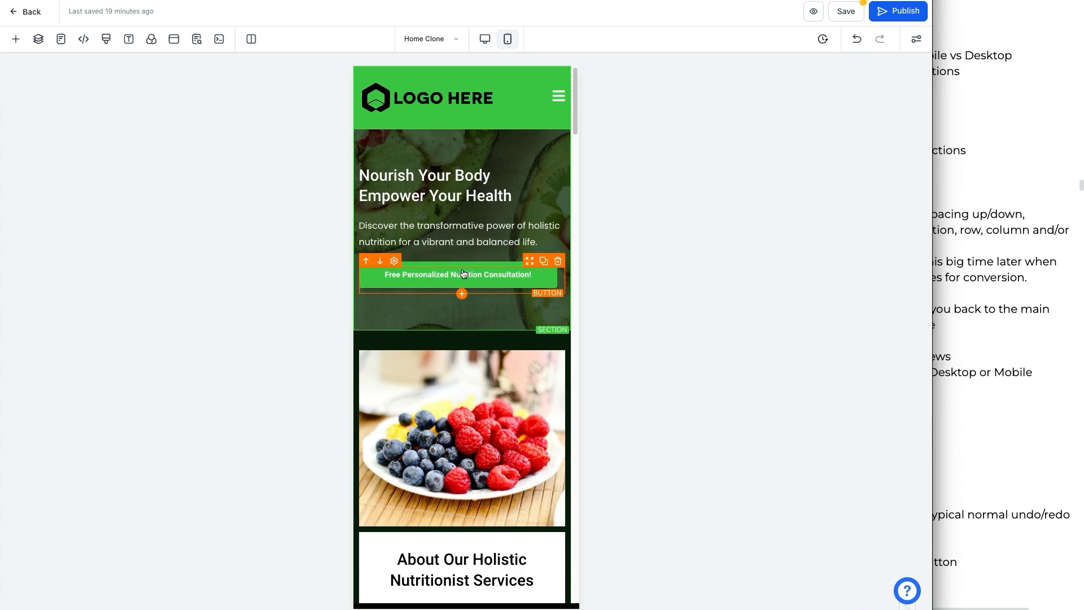
click(487, 38)
click(507, 38)
click(489, 39)
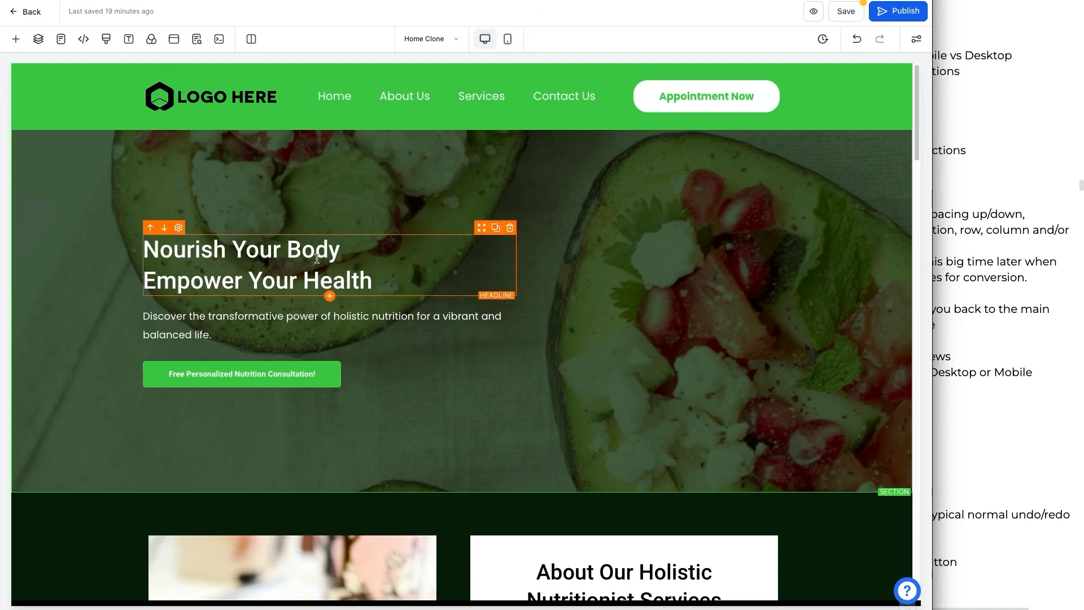
click(505, 39)
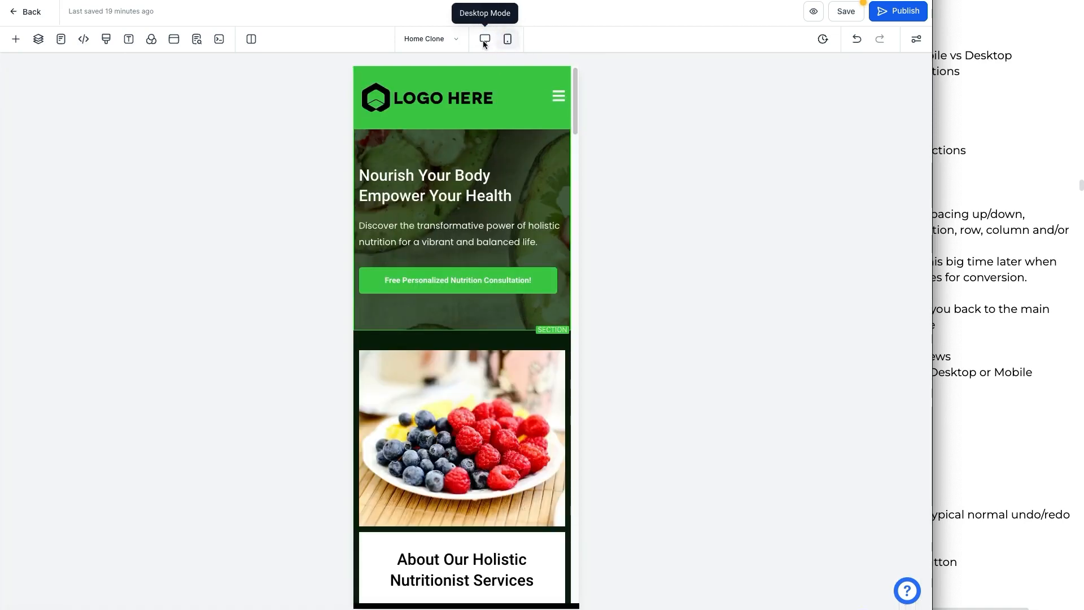
Step: Switch the canvas back to desktop mode, stay on the page, and save the page
click(484, 40)
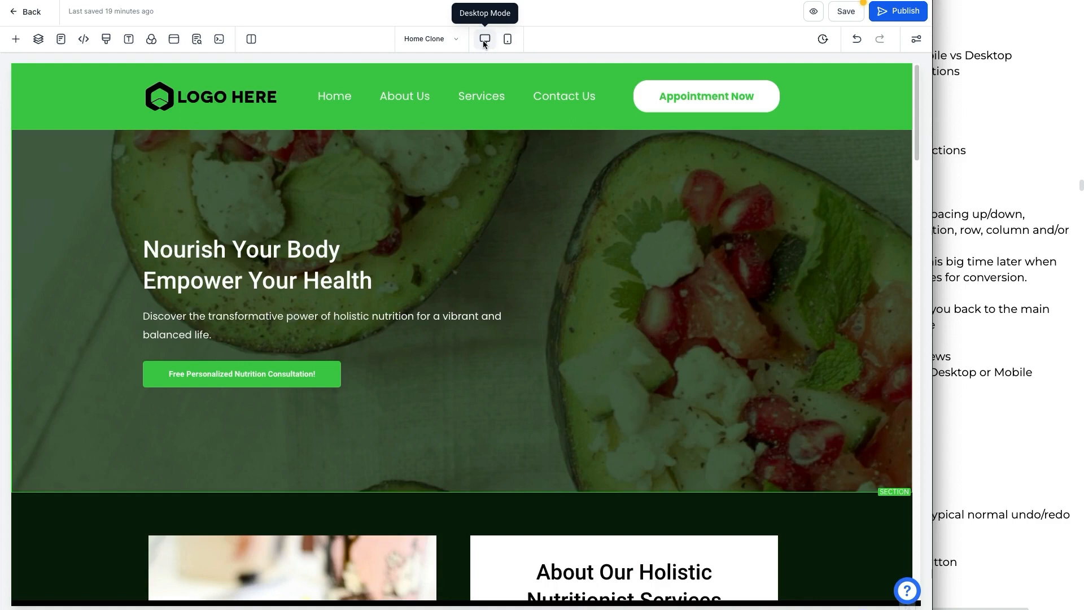
click(821, 41)
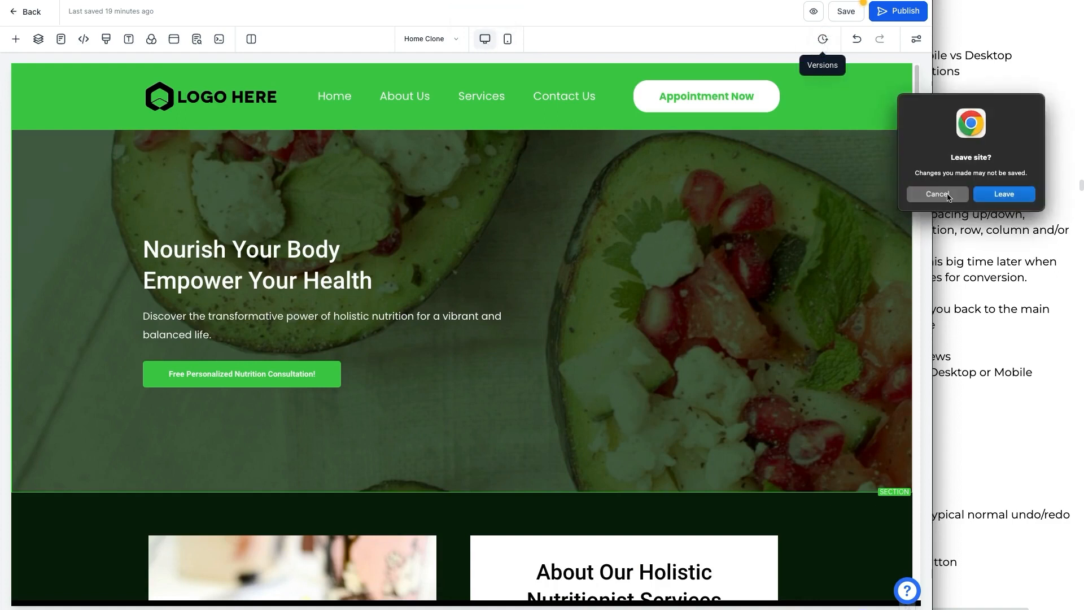
click(949, 196)
click(845, 14)
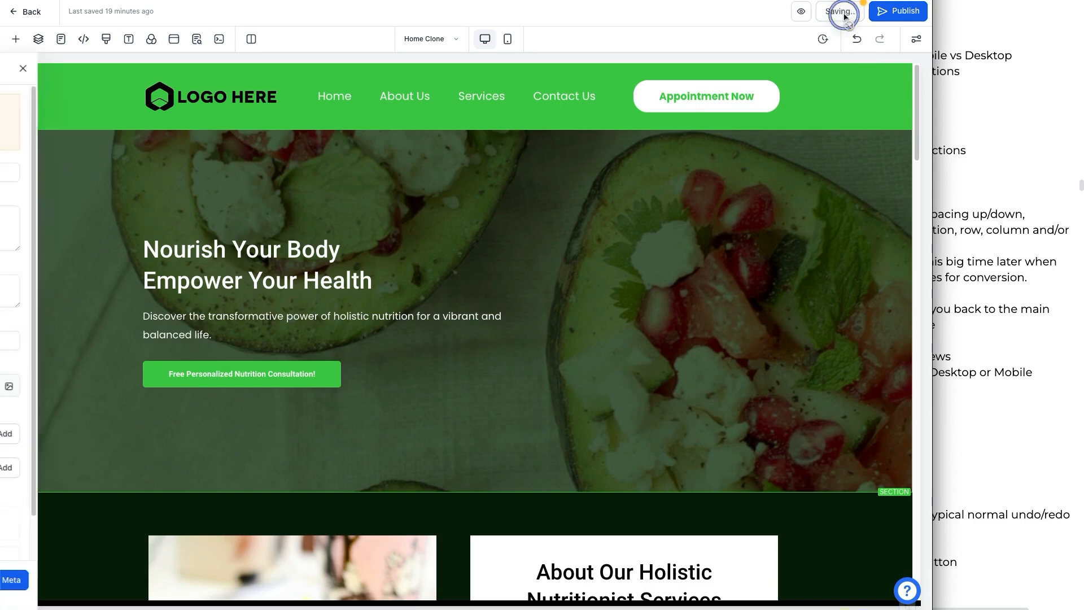
click(163, 580)
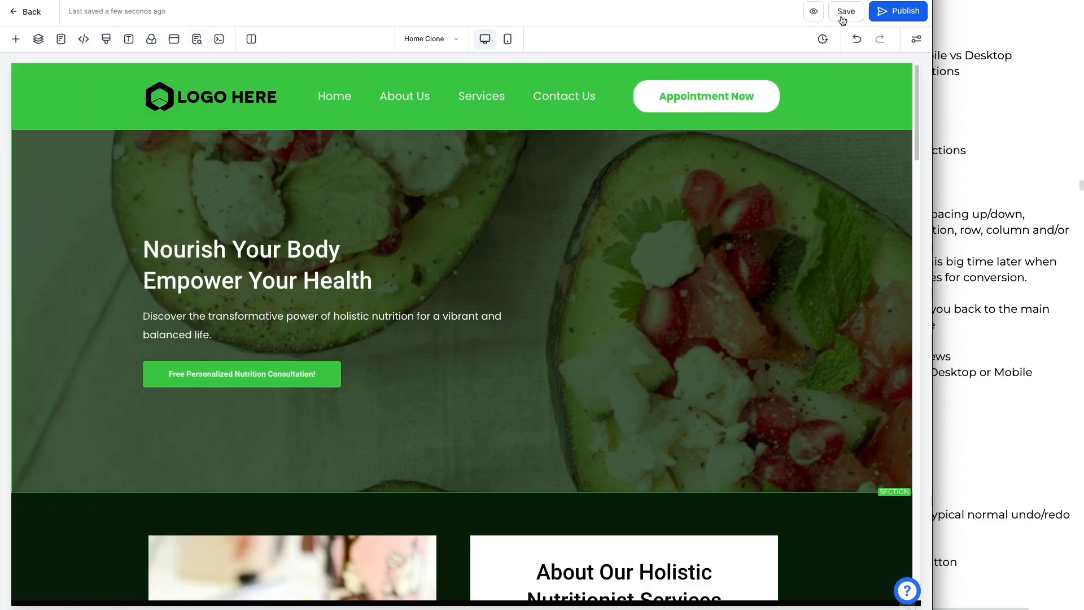
Step: Open the version history, compare the previews of Version #1 and Version #2, and return to the editor
click(825, 40)
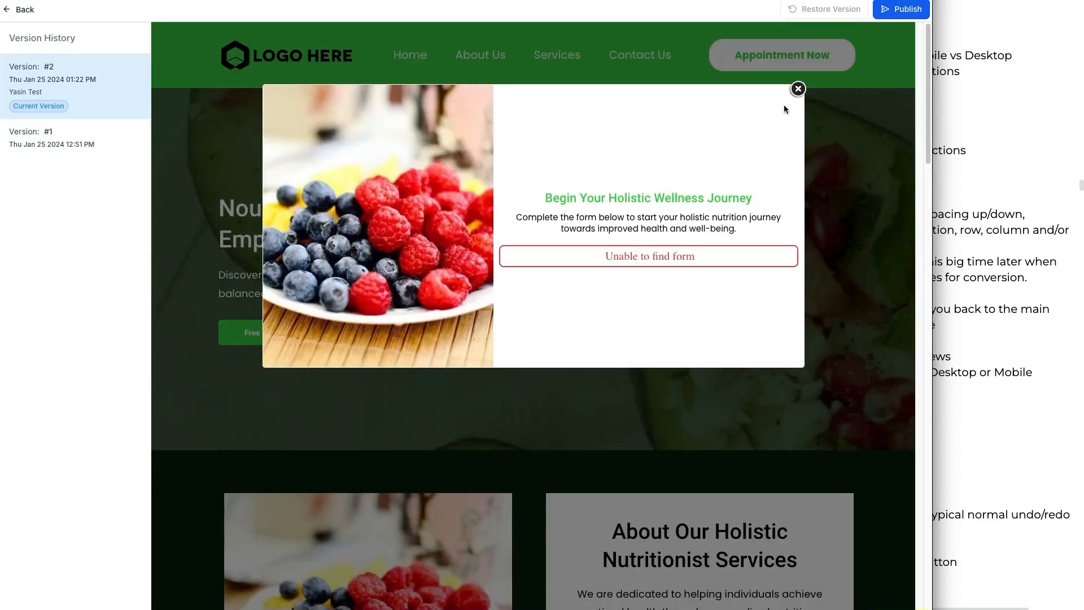
click(797, 90)
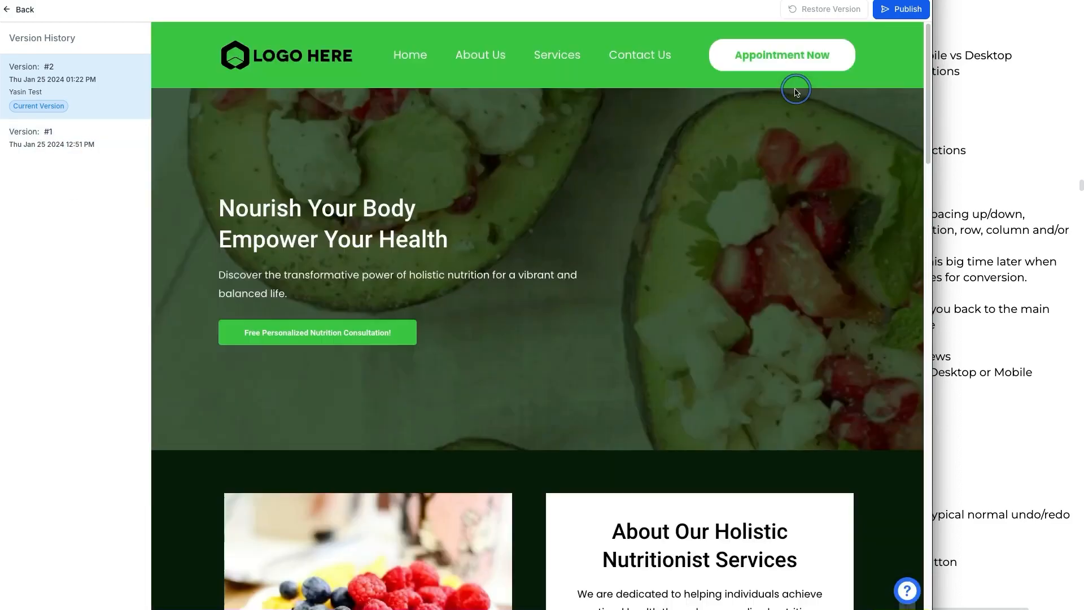
click(73, 141)
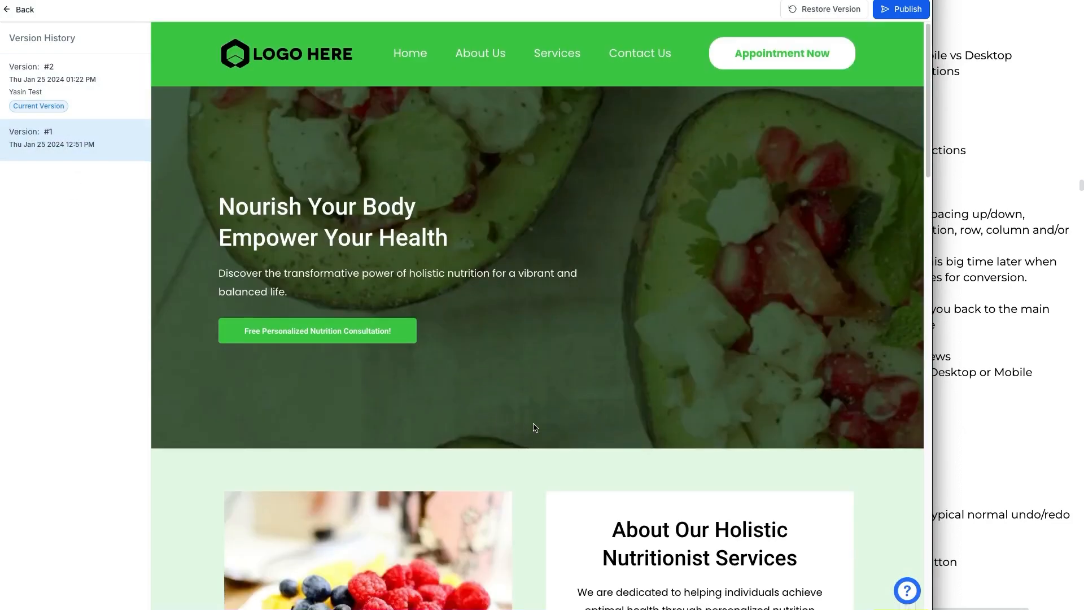
scroll(530, 428, down, 20)
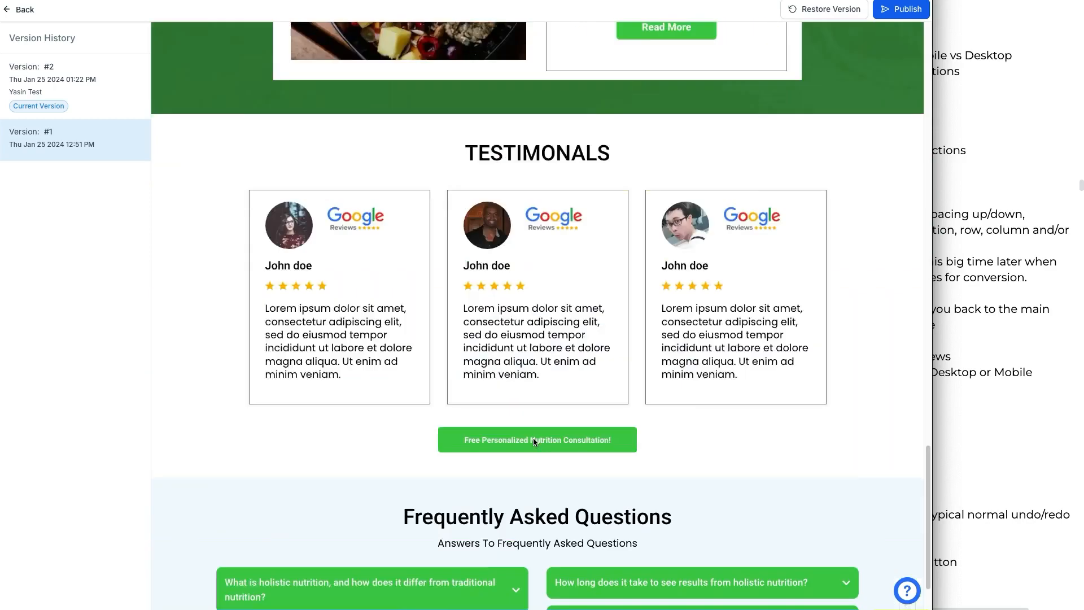
scroll(537, 424, up, 3)
scroll(537, 424, down, 7)
click(83, 72)
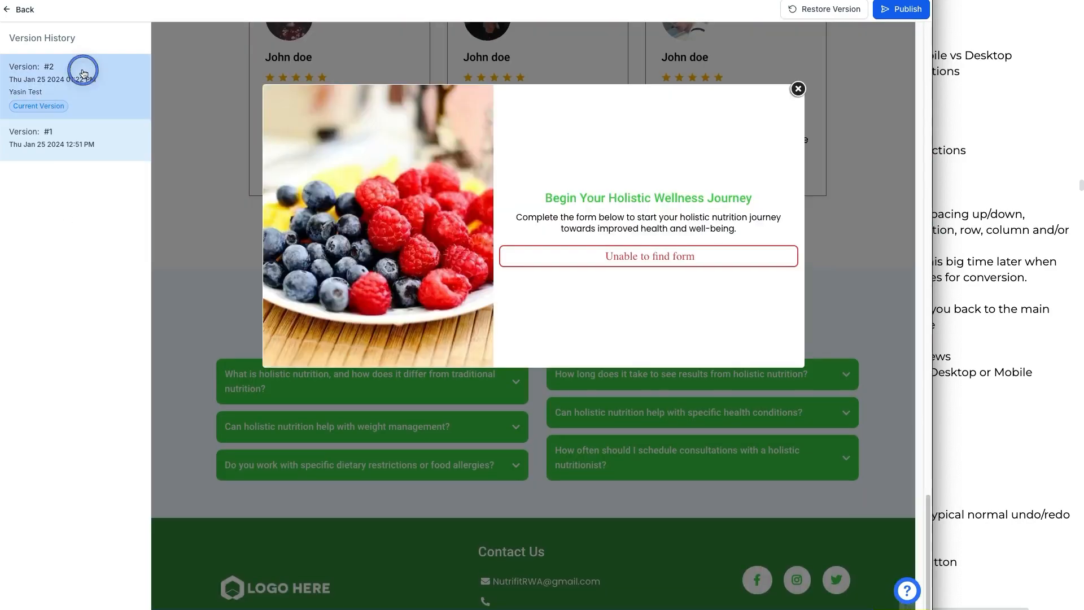
scroll(555, 449, down, 10)
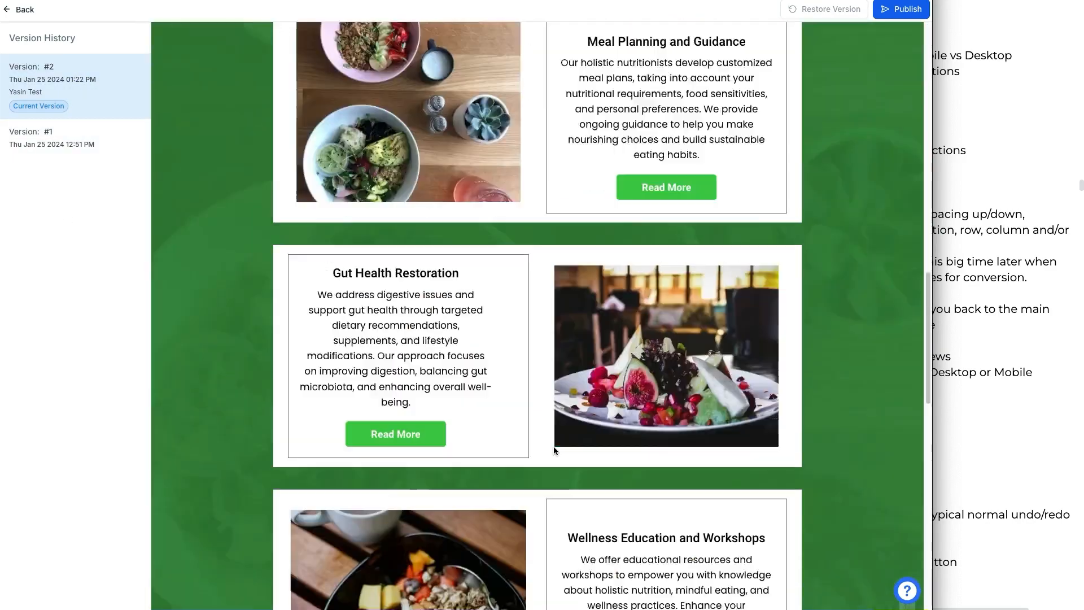
scroll(553, 447, down, 10)
scroll(552, 438, up, 5)
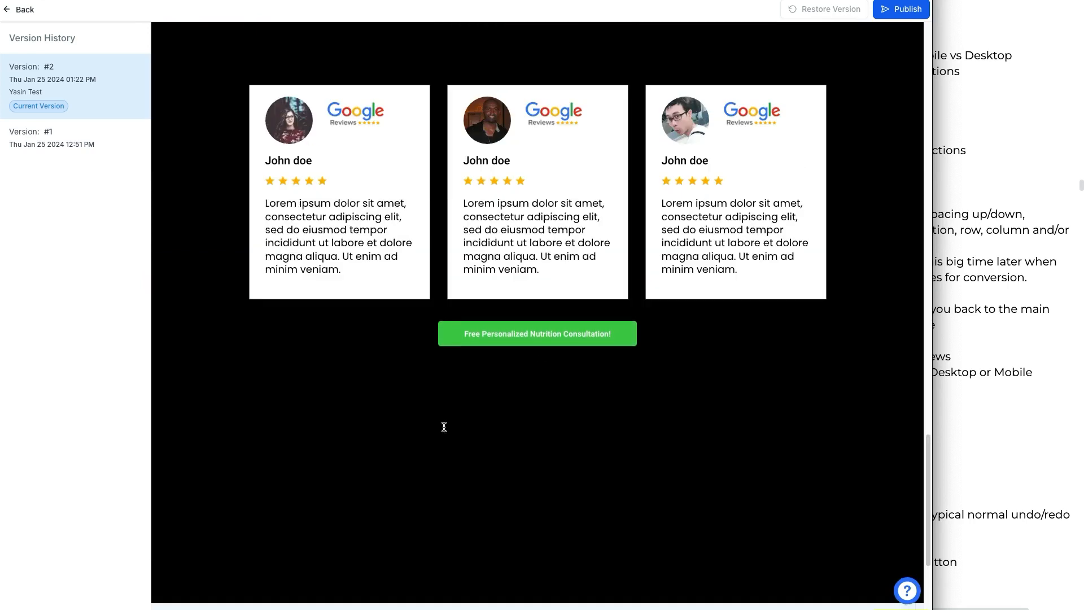
click(15, 9)
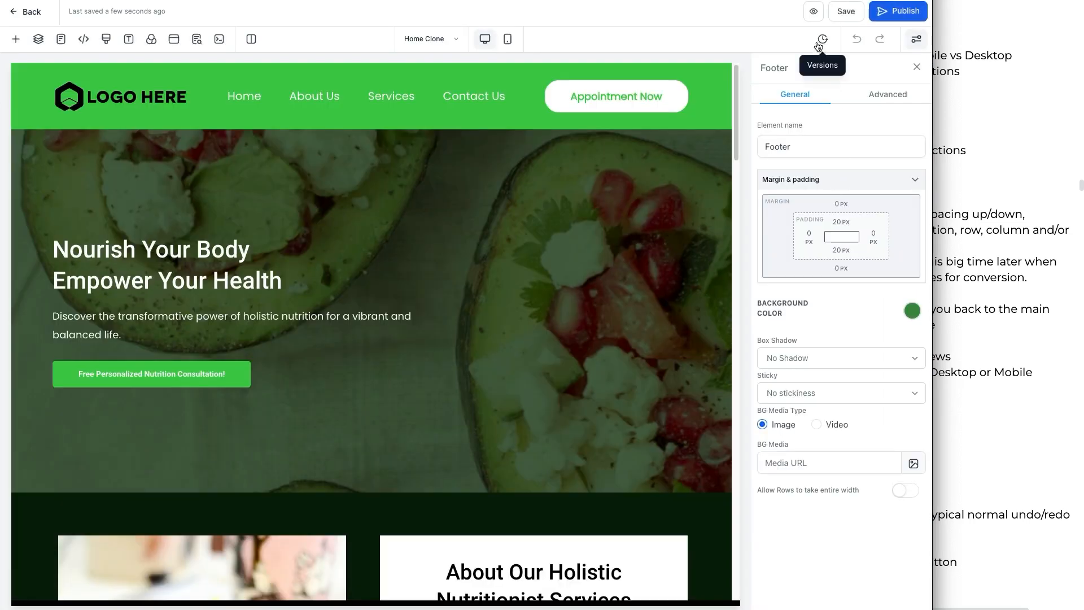
Step: Set the page background colour to white in the Background settings and close them
scroll(416, 459, down, 15)
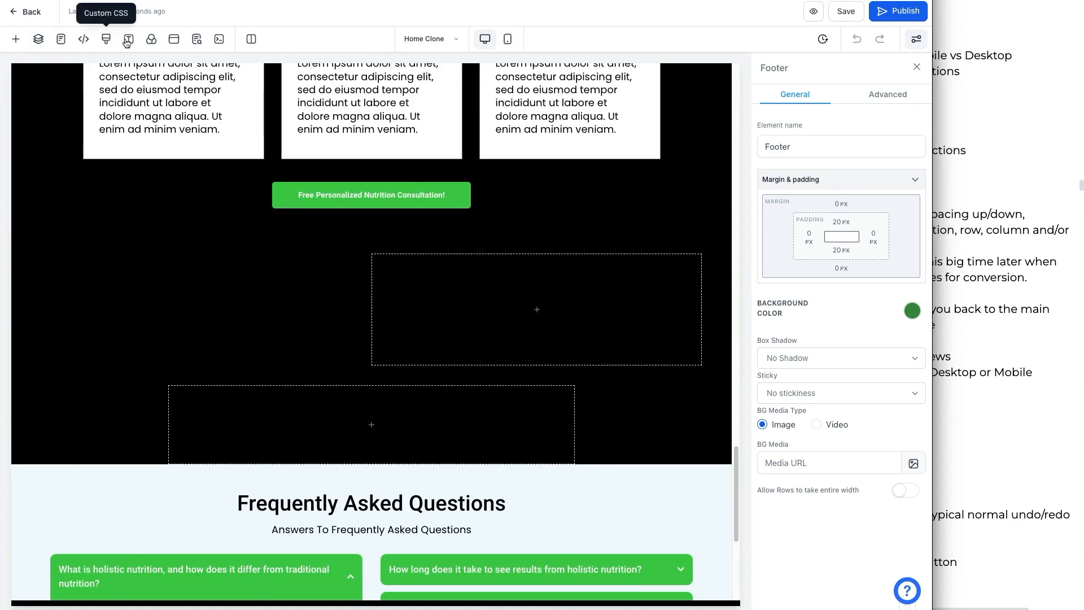
click(150, 39)
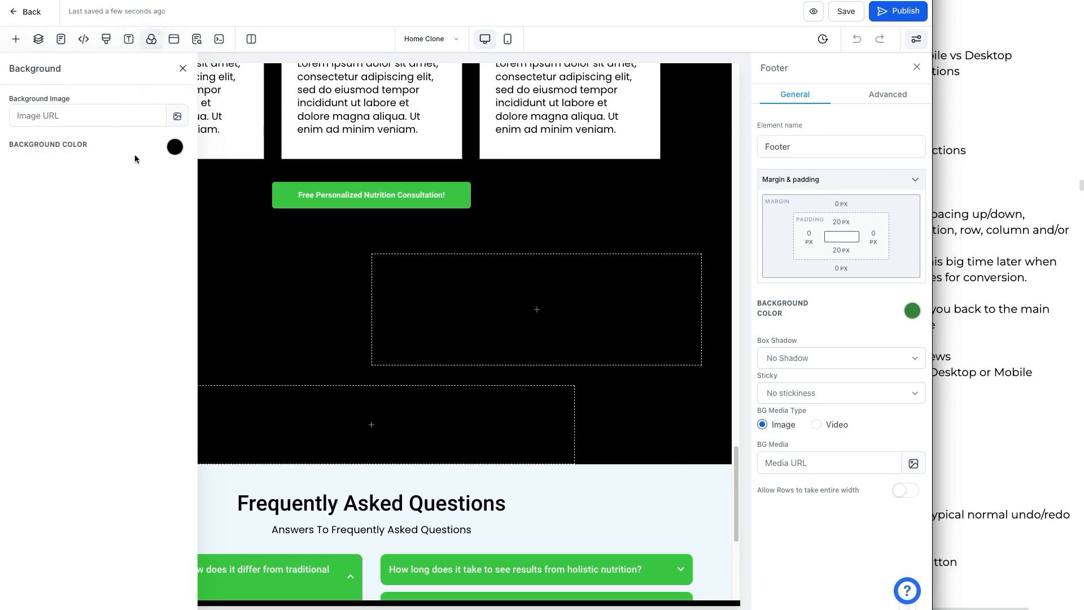
click(174, 148)
click(59, 173)
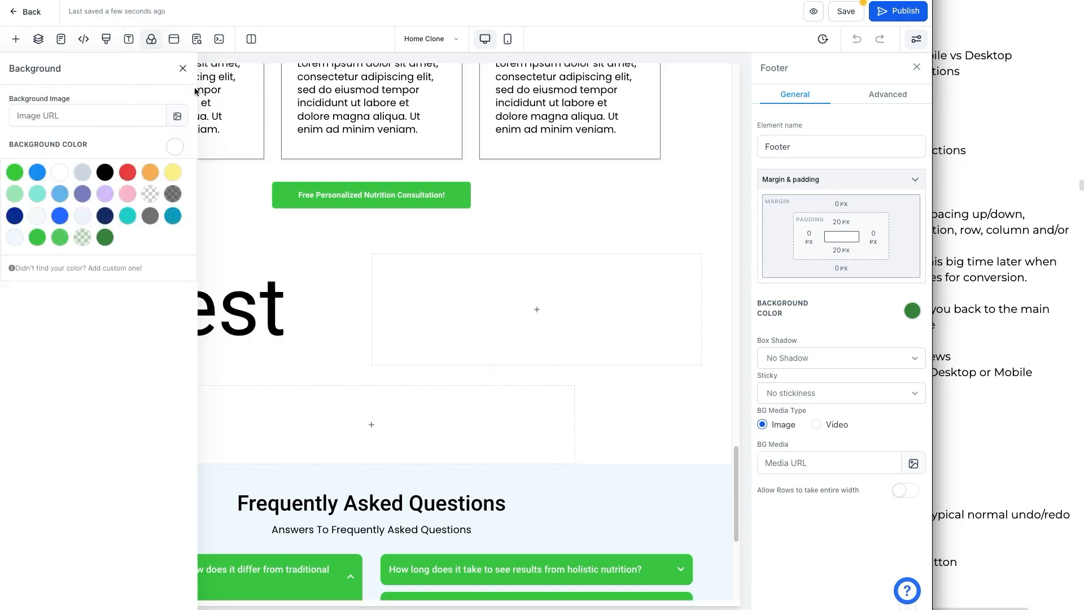
click(182, 68)
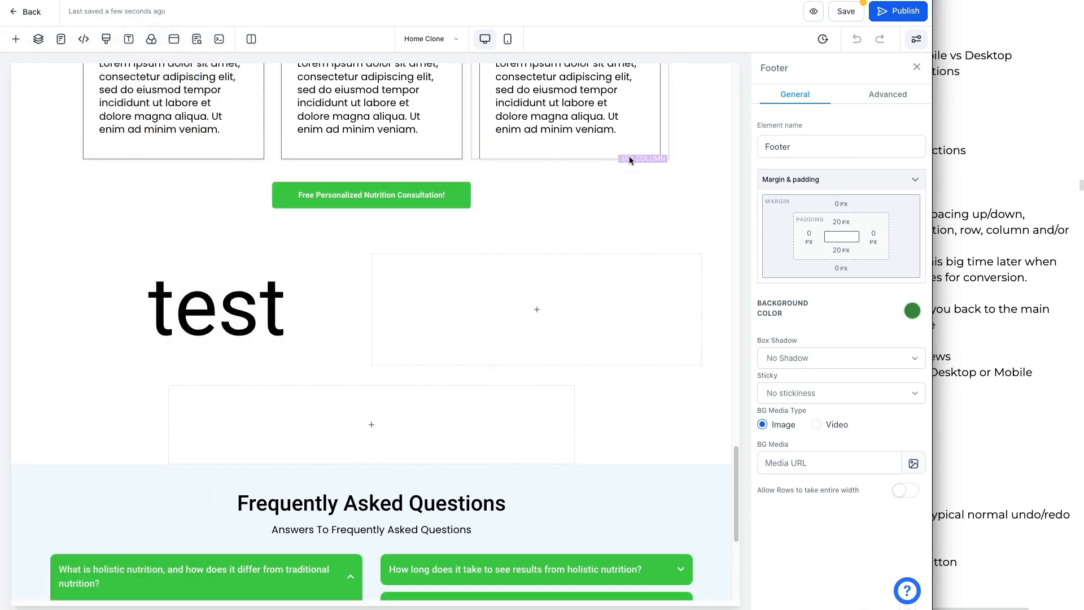
Step: Add 'test' to the large test text element so it reads testtest
click(302, 296)
text(test)
click(392, 309)
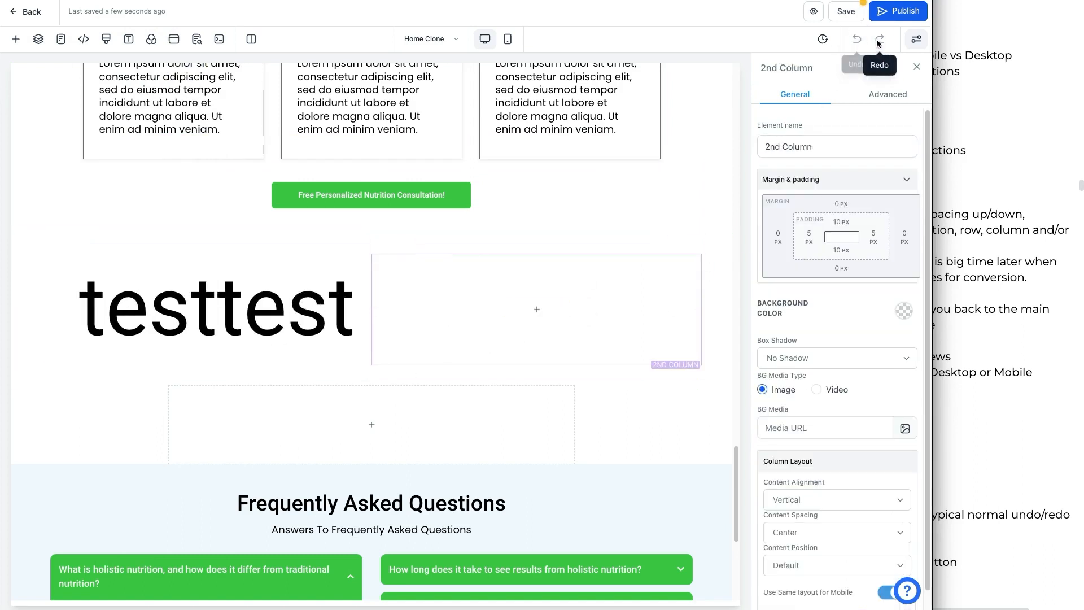
Step: Add a Sub-Headline to the empty second column and insert 'test' into its text
click(548, 309)
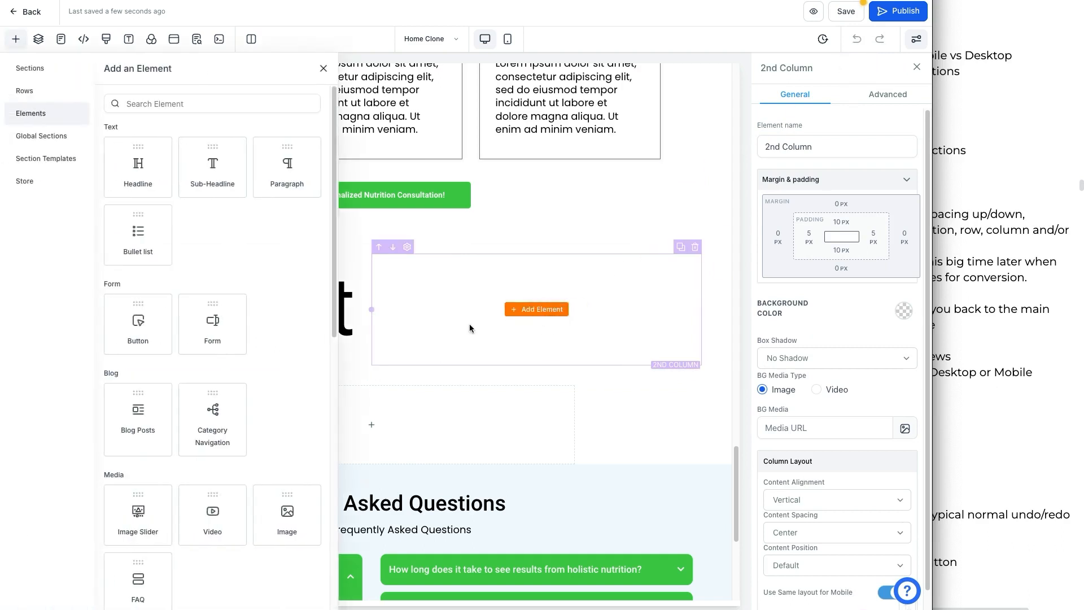
click(212, 166)
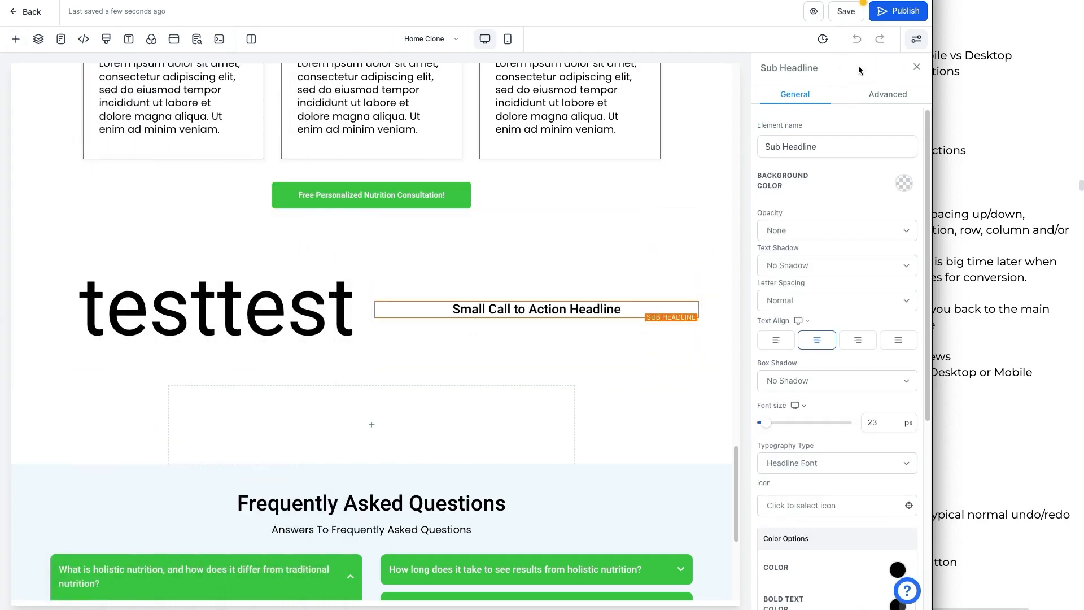
click(565, 309)
text(test)
click(574, 268)
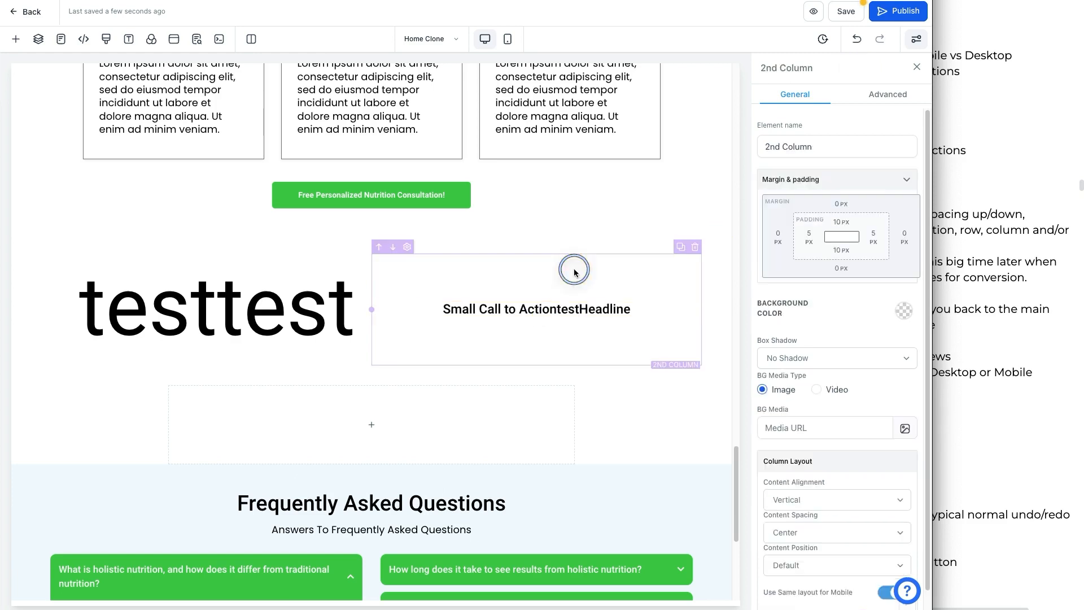
Step: Undo and redo the last edit, then close the element settings panel
click(856, 39)
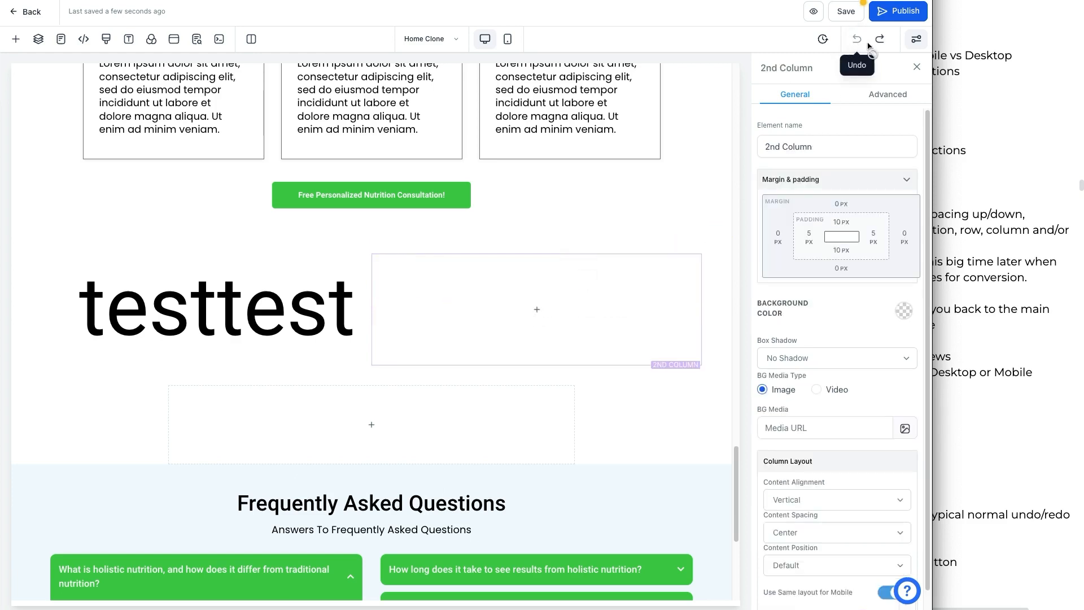
click(879, 39)
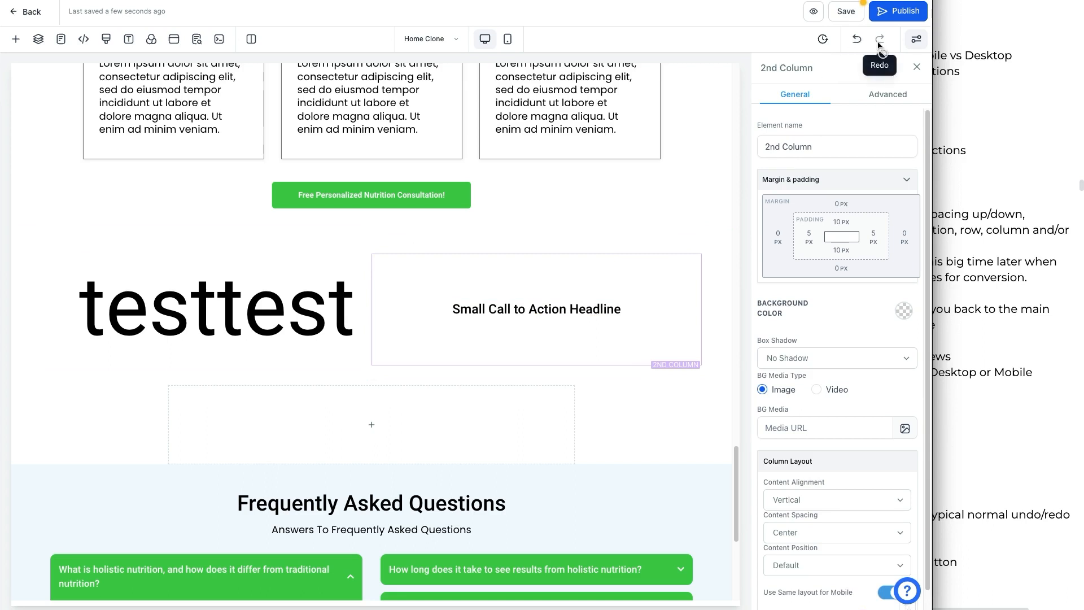
click(915, 39)
click(915, 39)
click(914, 39)
click(914, 40)
click(914, 39)
click(913, 40)
click(913, 39)
click(913, 40)
click(915, 39)
click(915, 39)
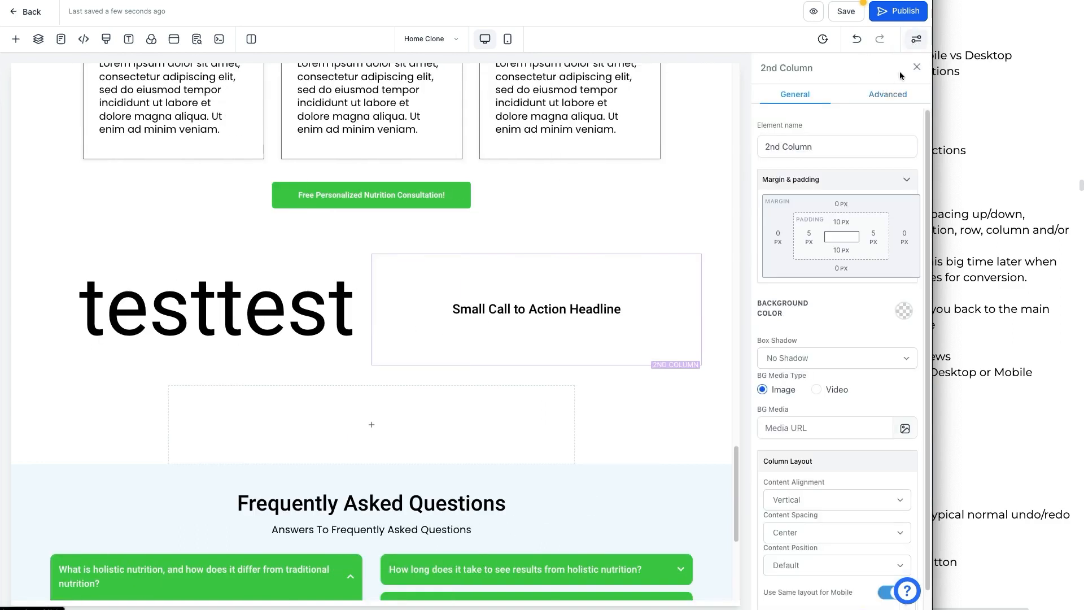
click(916, 70)
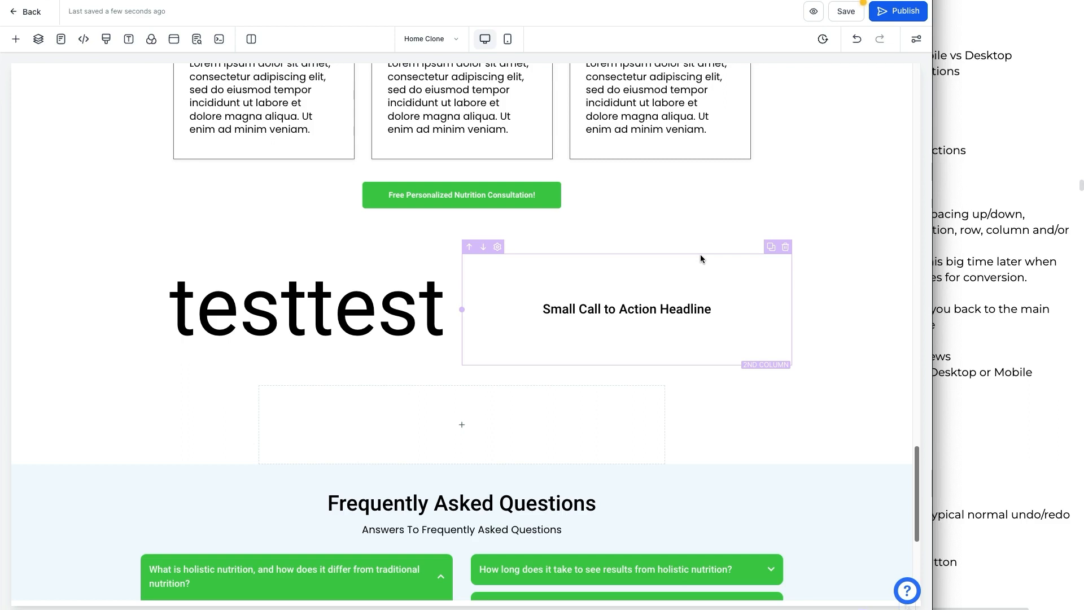
Step: Update the SEO meta data and save the page
click(850, 12)
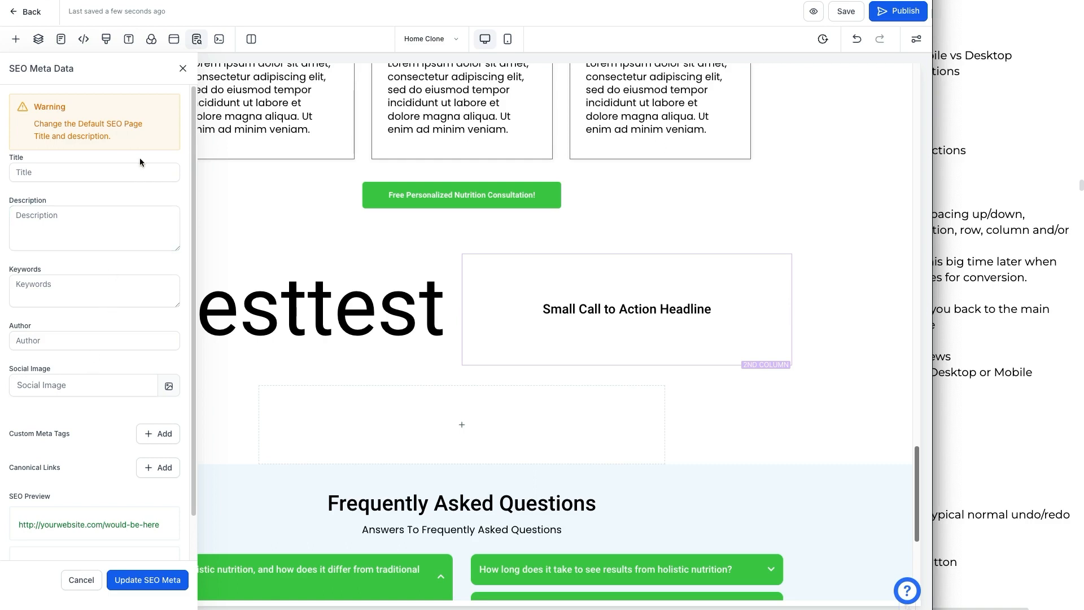
click(148, 579)
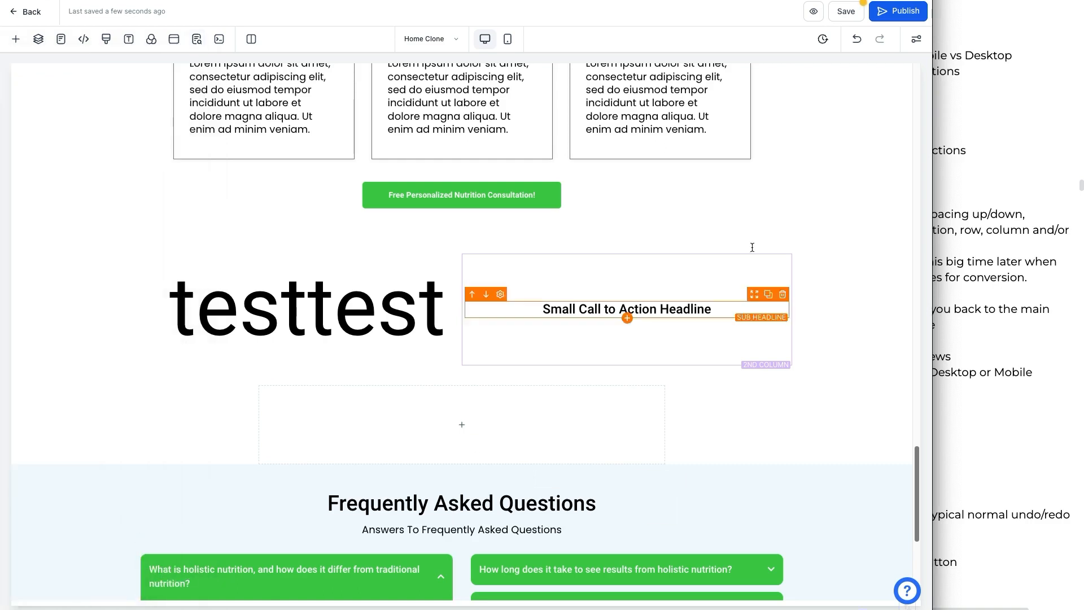
click(853, 17)
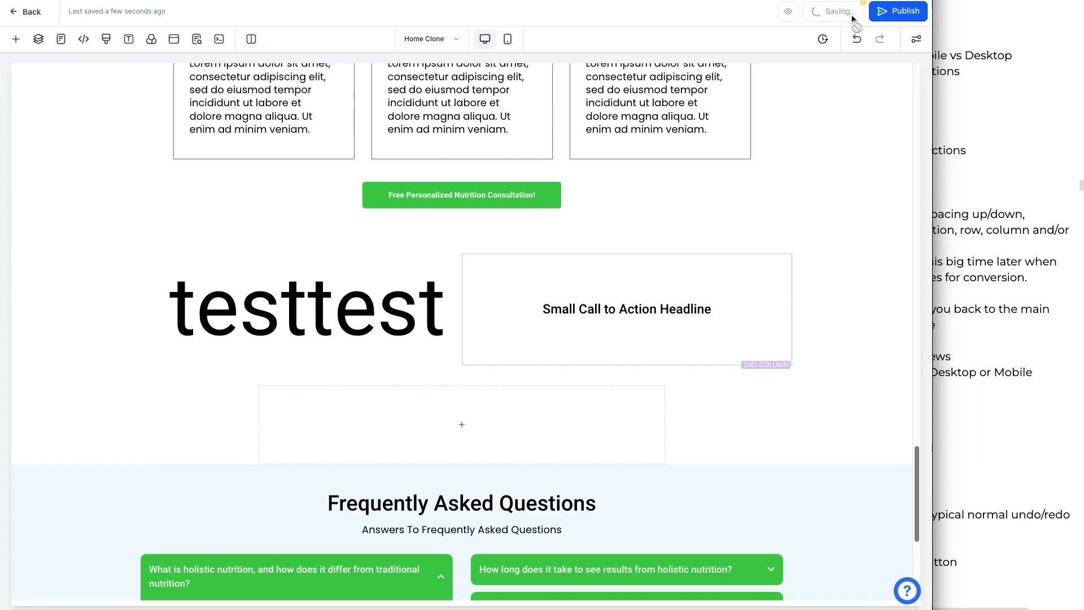
mouse_move(854, 2)
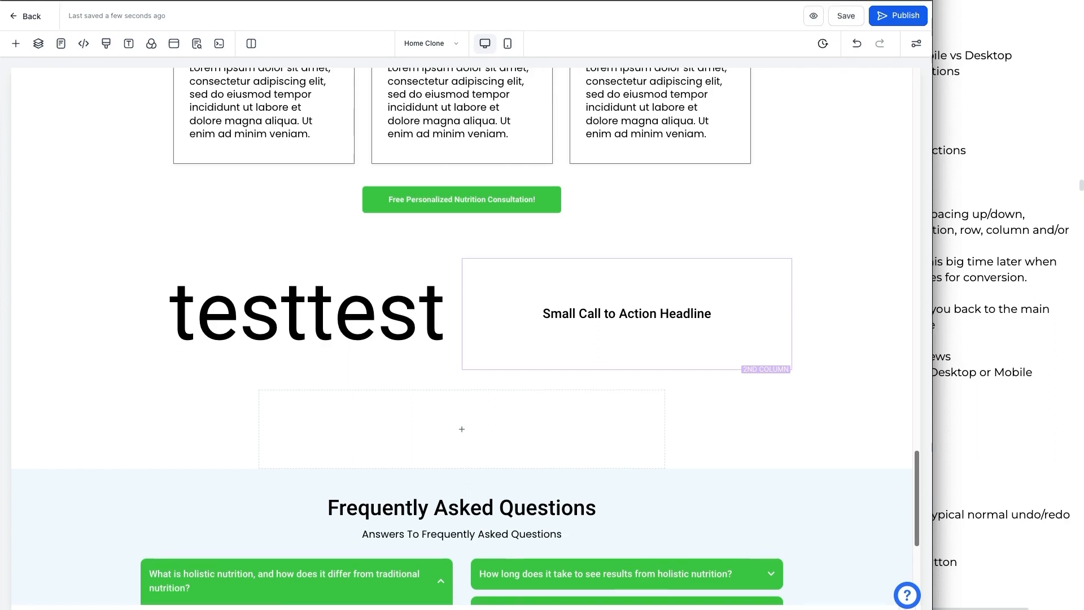
Step: Preview the live page, scroll through it, and close the preview tab
click(814, 21)
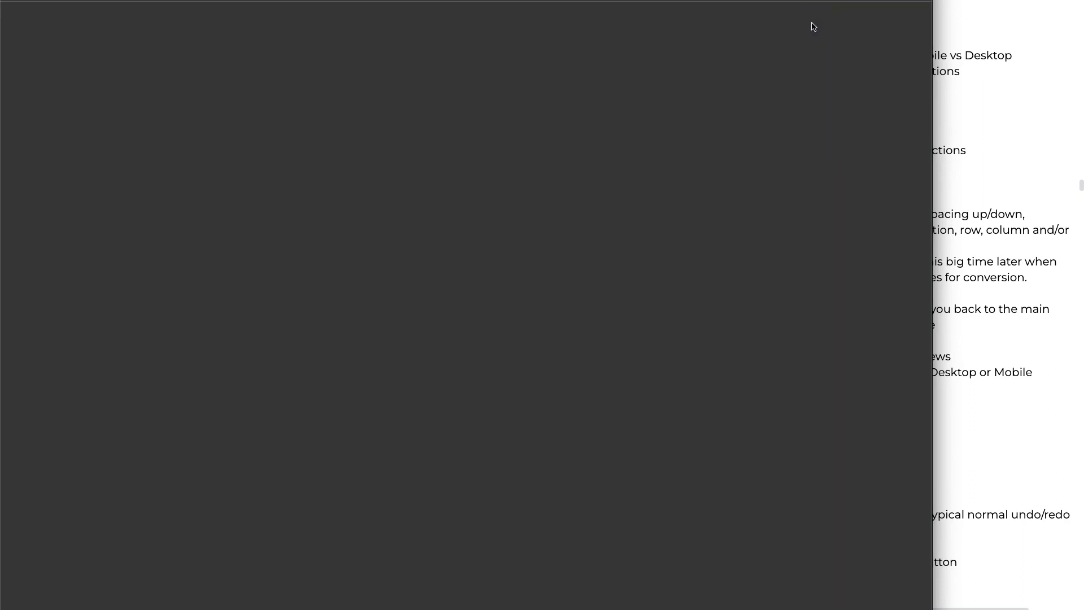
scroll(548, 265, down, 12)
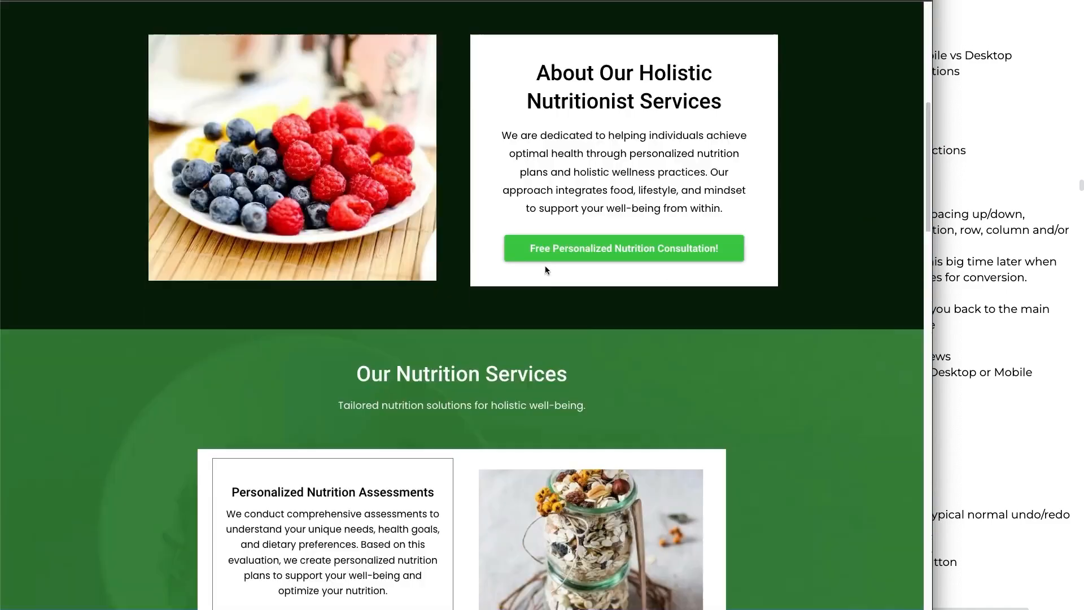
scroll(547, 270, down, 10)
scroll(547, 270, up, 20)
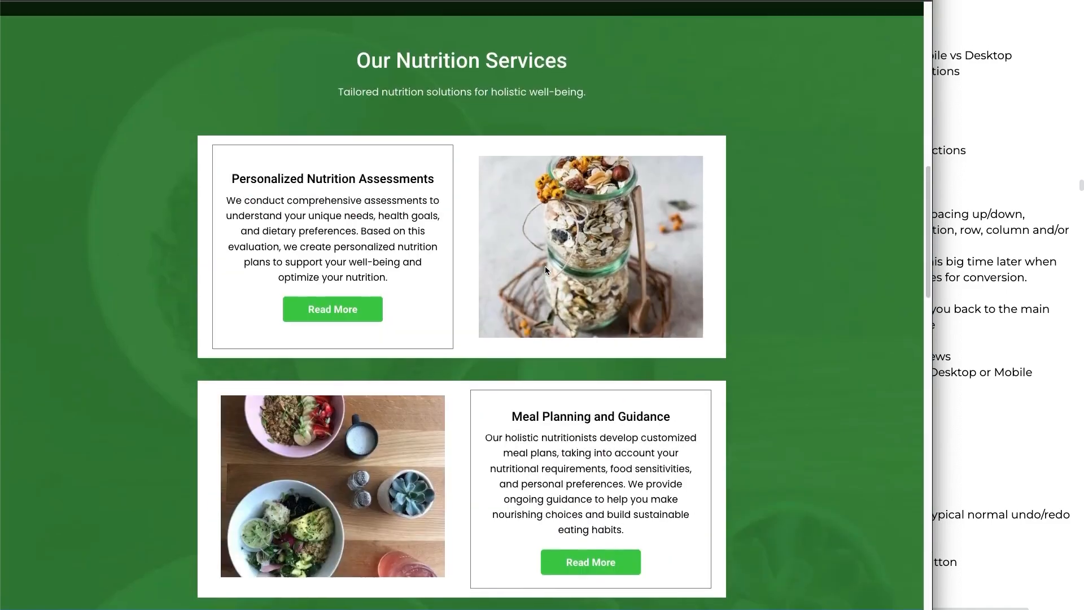
key(super+w)
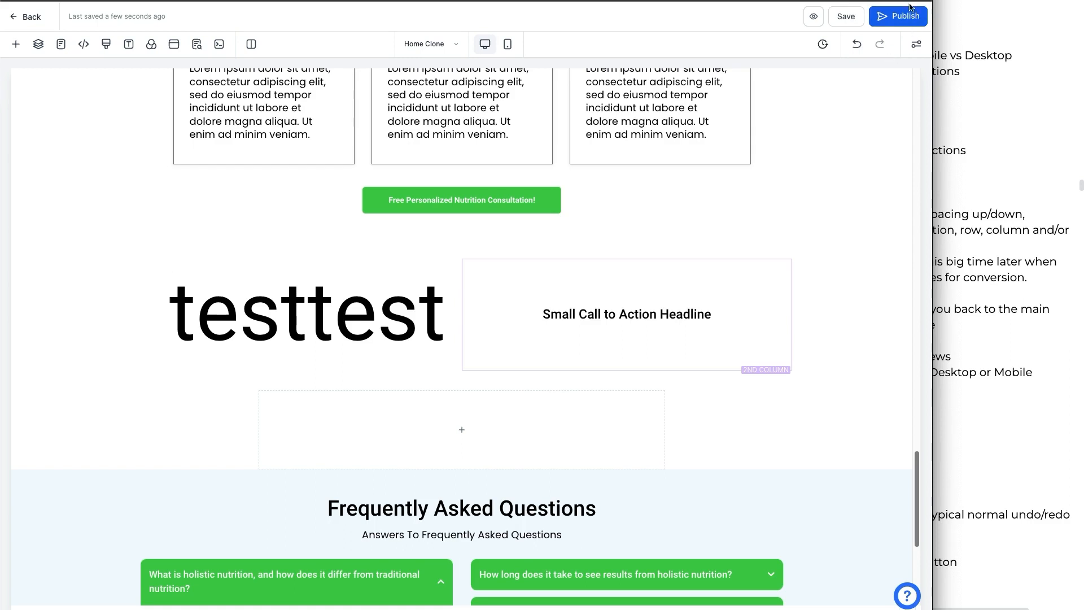
Step: Switch to the outline notes document and highlight the Padding, Desktop vs Mobile and Settings items
click(954, 105)
scroll(921, 161, down, 2)
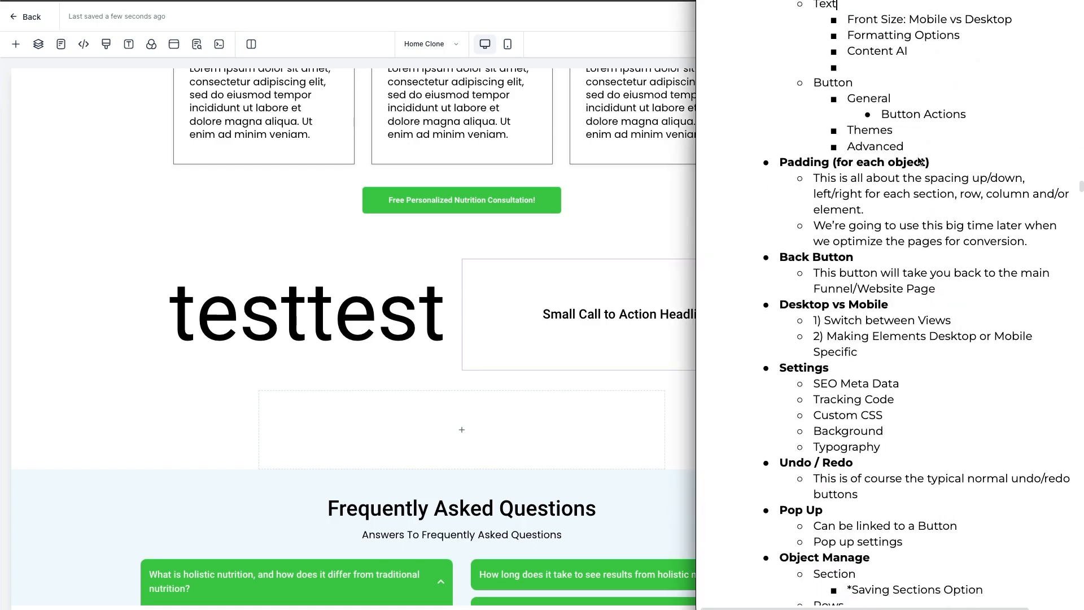
drag(795, 140, 864, 190)
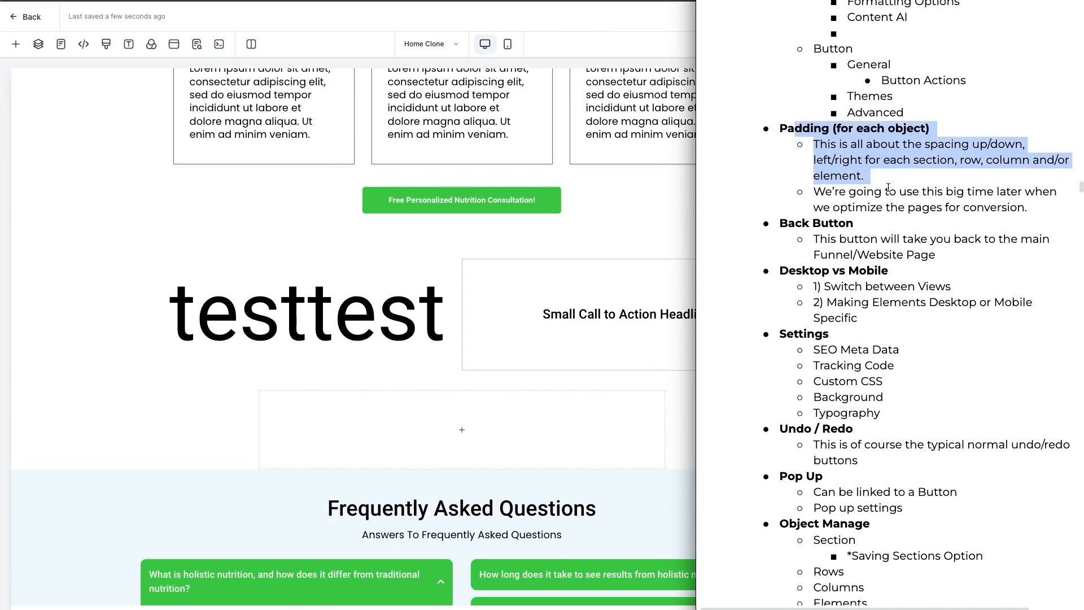
drag(823, 220, 900, 251)
scroll(838, 217, down, 3)
drag(813, 224, 869, 242)
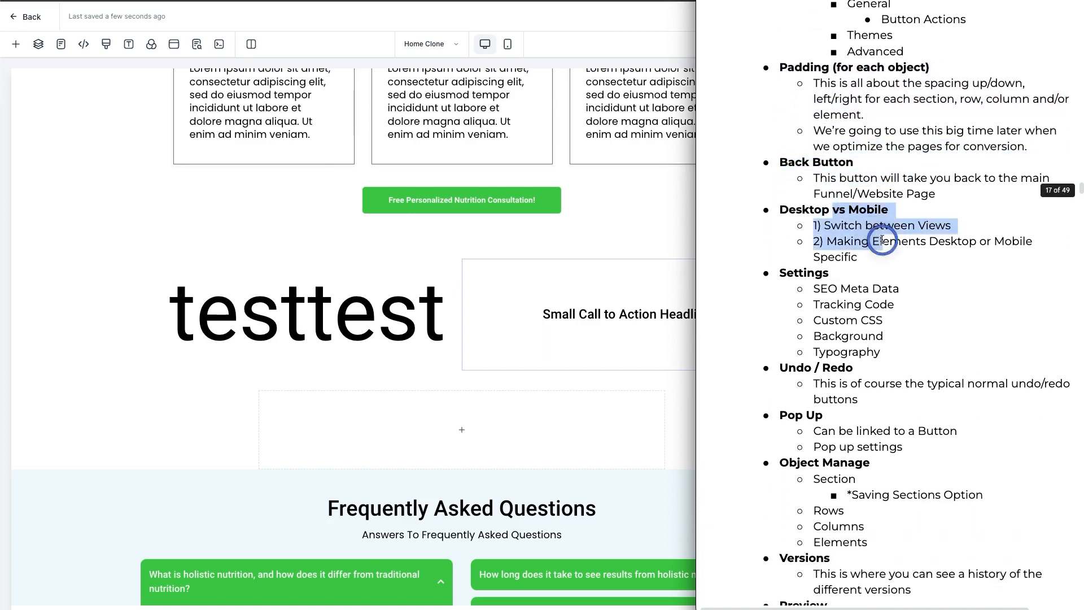
scroll(864, 237, down, 5)
click(816, 123)
drag(816, 122, 870, 184)
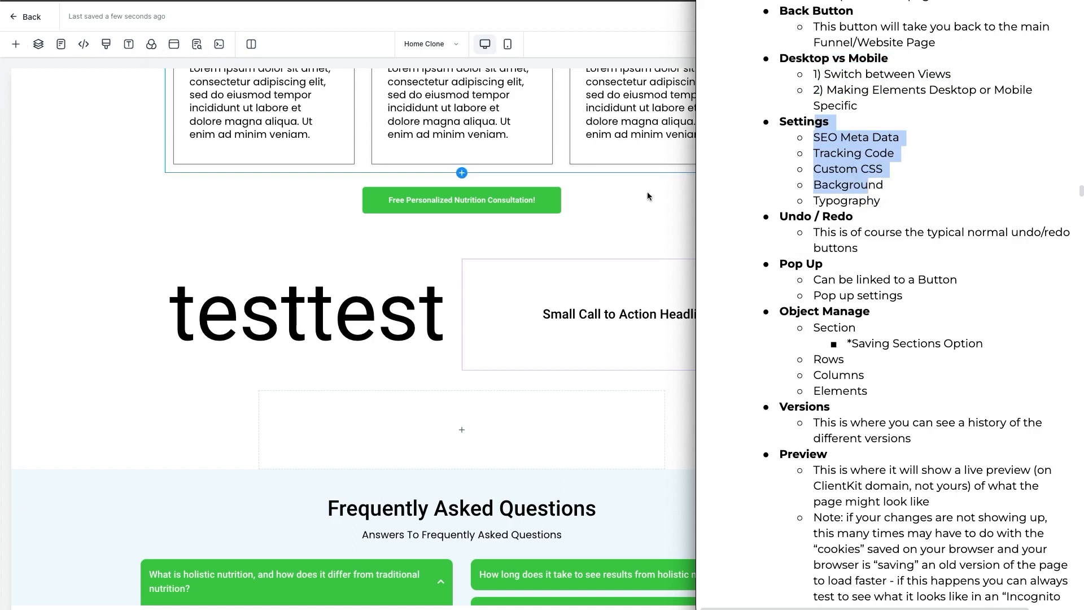
Step: Highlight the Settings sub-items, Pop Up, Preview and Save sections in the outline notes document
drag(790, 220, 878, 247)
scroll(864, 235, down, 4)
click(854, 214)
drag(796, 135, 880, 162)
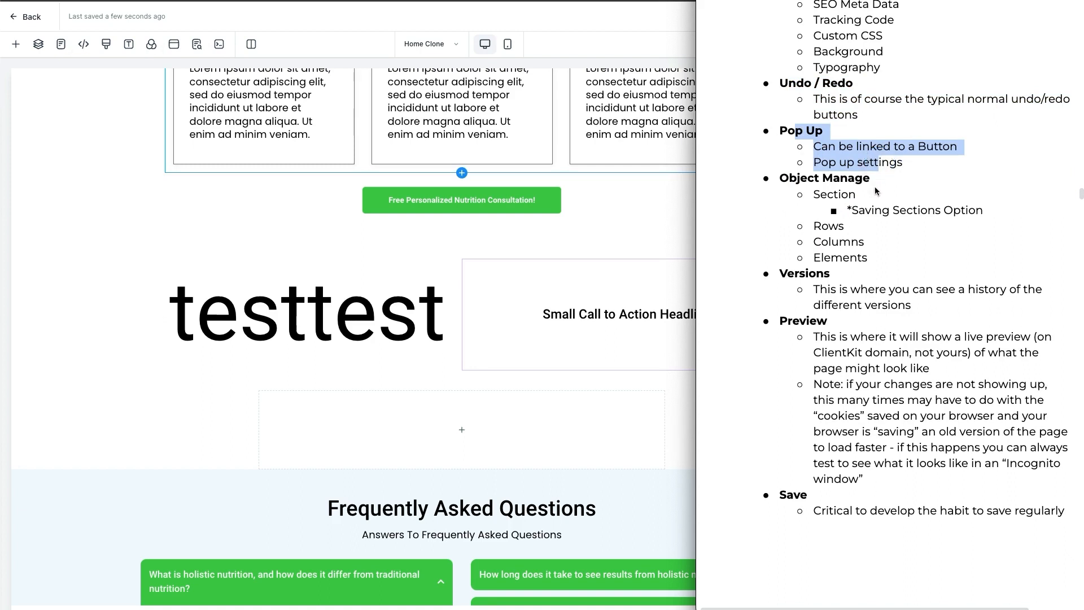
drag(790, 179, 894, 253)
drag(814, 288, 888, 310)
drag(811, 325, 921, 446)
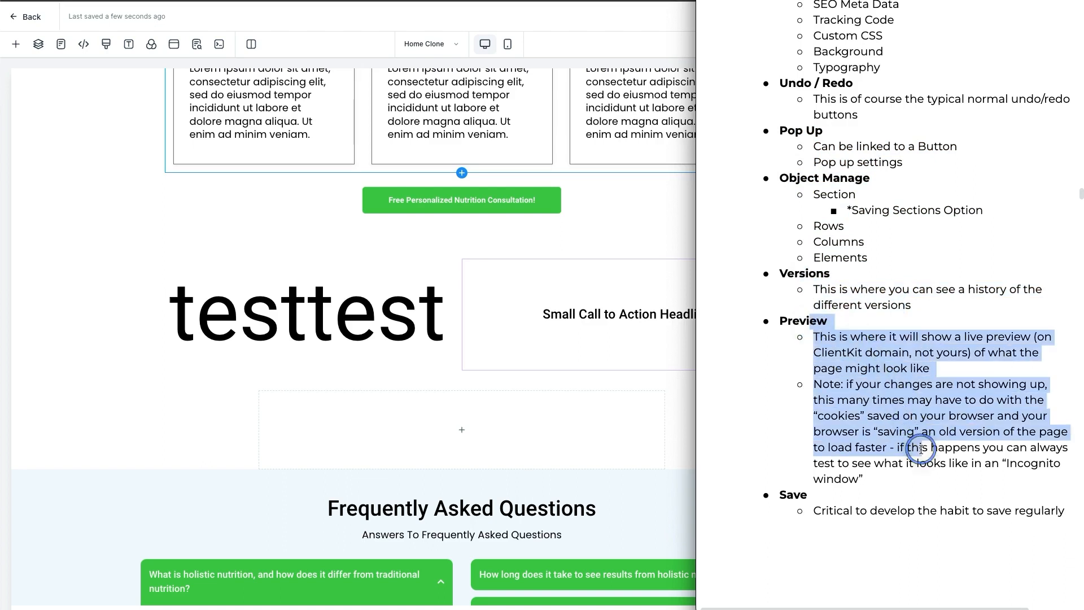
drag(809, 497, 900, 513)
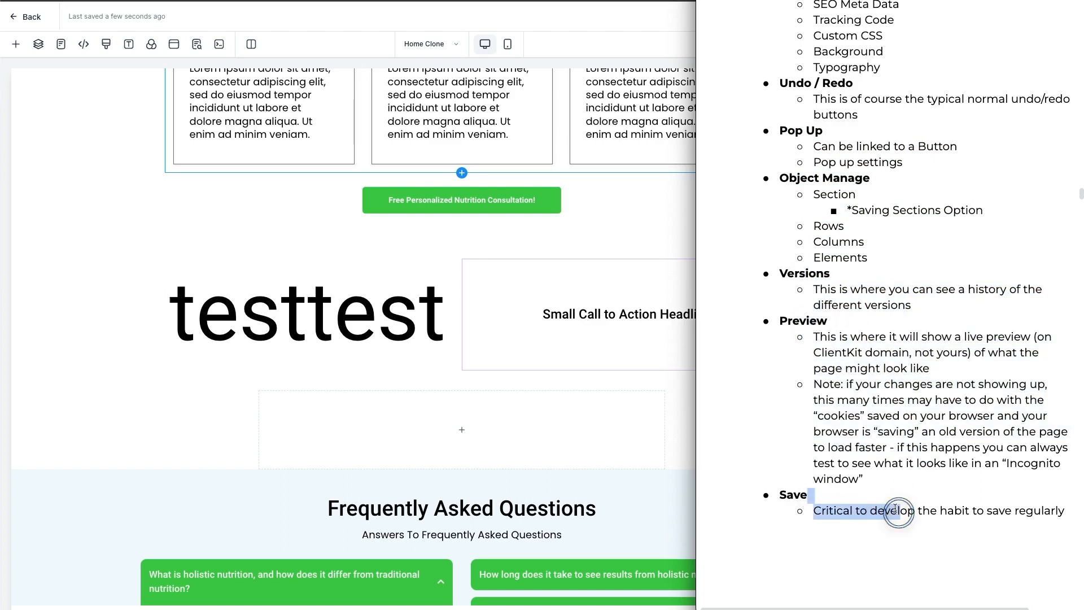
Step: Return to the Total Wellness Nutrition website overview and view its Stats, Sales and Settings tabs
click(537, 332)
click(186, 2)
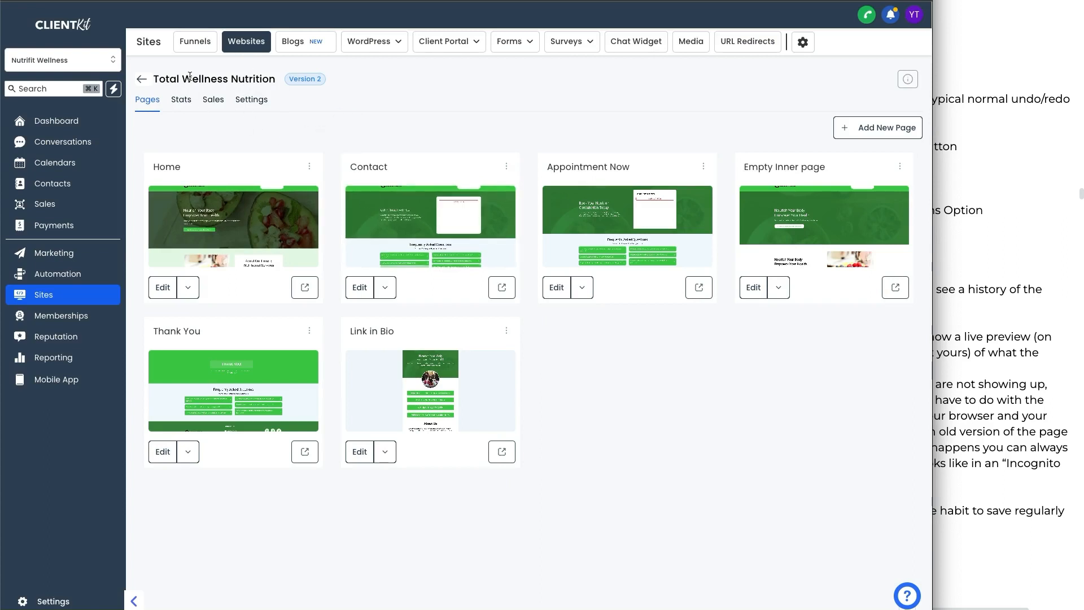
click(186, 103)
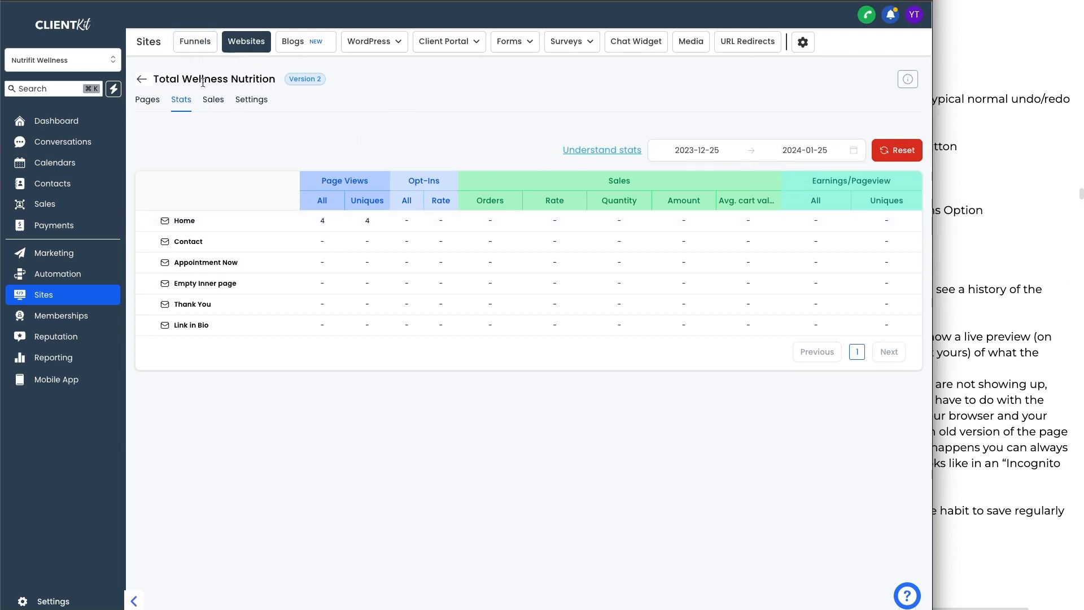
click(214, 106)
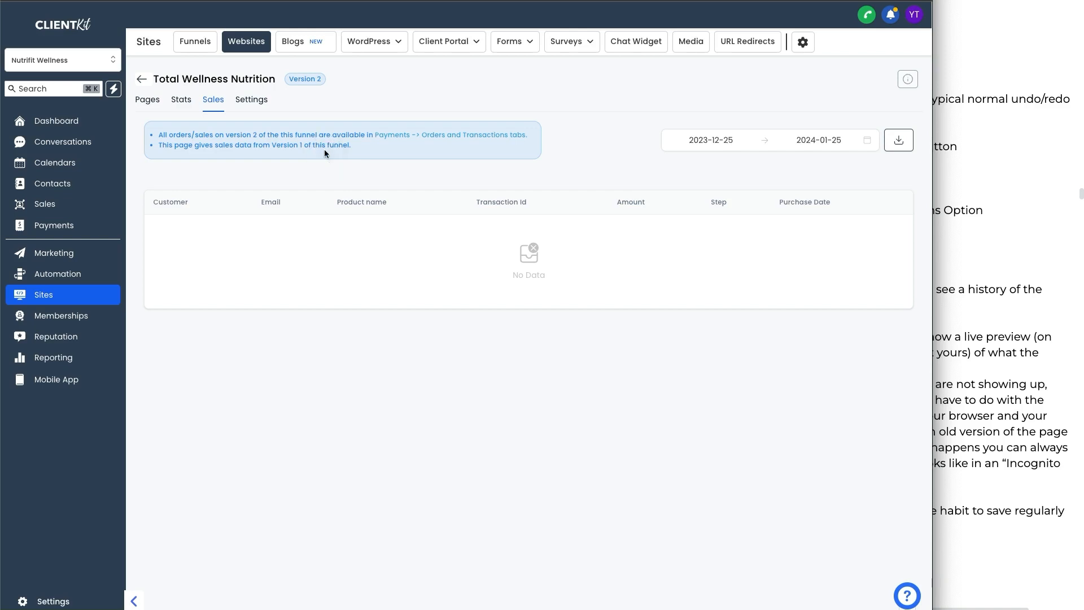
click(255, 101)
click(440, 246)
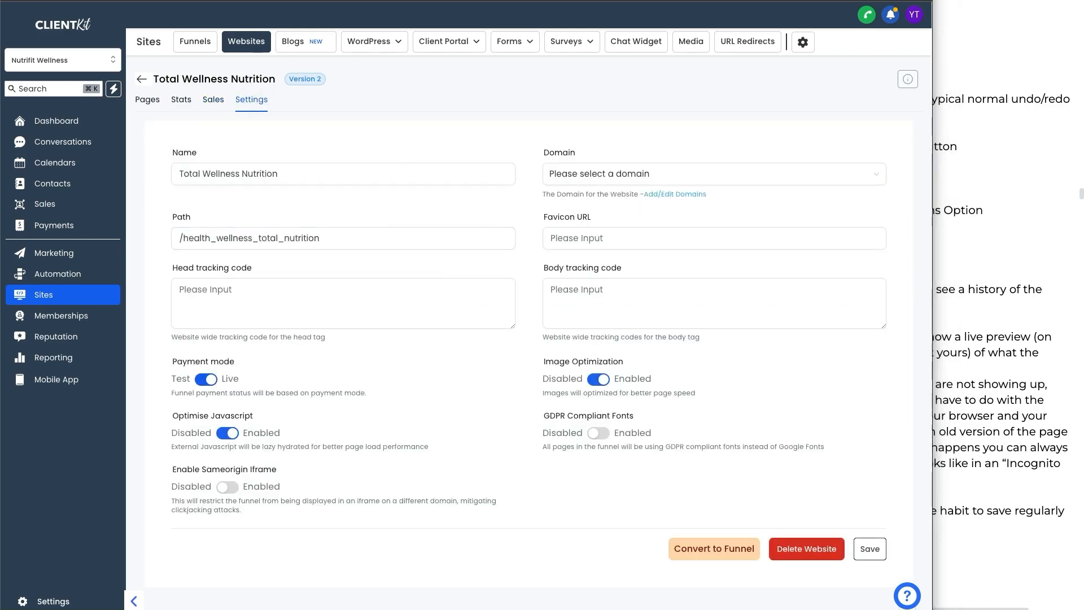
mouse_move(569, 133)
mouse_down()
mouse_move(891, 144)
mouse_move(878, 202)
mouse_move(534, 217)
mouse_move(525, 151)
mouse_move(569, 133)
mouse_move(547, 127)
mouse_up()
key(super+shift+f)
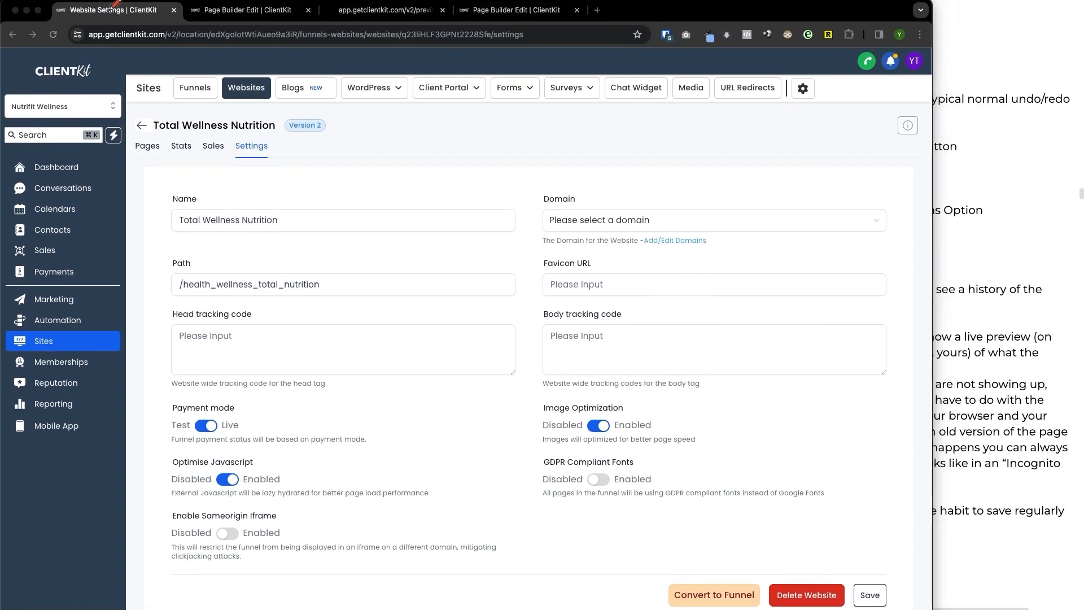
drag(52, 13, 66, 17)
key(super+shift+f)
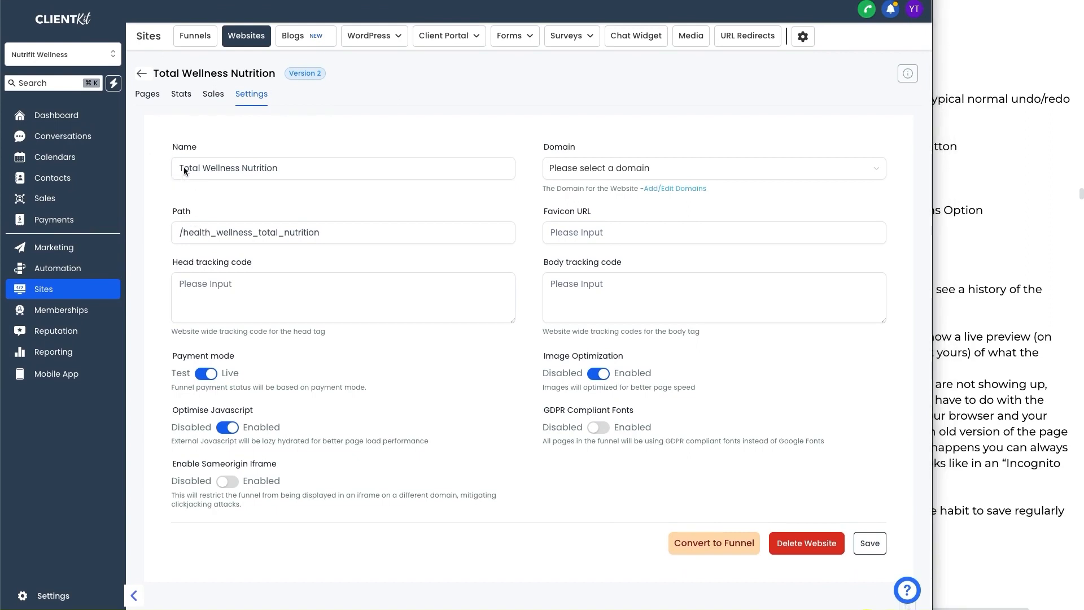
Step: Examine the website's Name, Path, head and body tracking code, Payment mode and Image Optimization settings
drag(173, 157, 203, 157)
drag(168, 221, 202, 220)
drag(159, 285, 295, 277)
drag(535, 278, 624, 276)
drag(364, 259, 300, 304)
drag(294, 291, 395, 314)
drag(725, 265, 697, 293)
drag(658, 273, 732, 293)
drag(590, 371, 640, 369)
drag(182, 364, 242, 356)
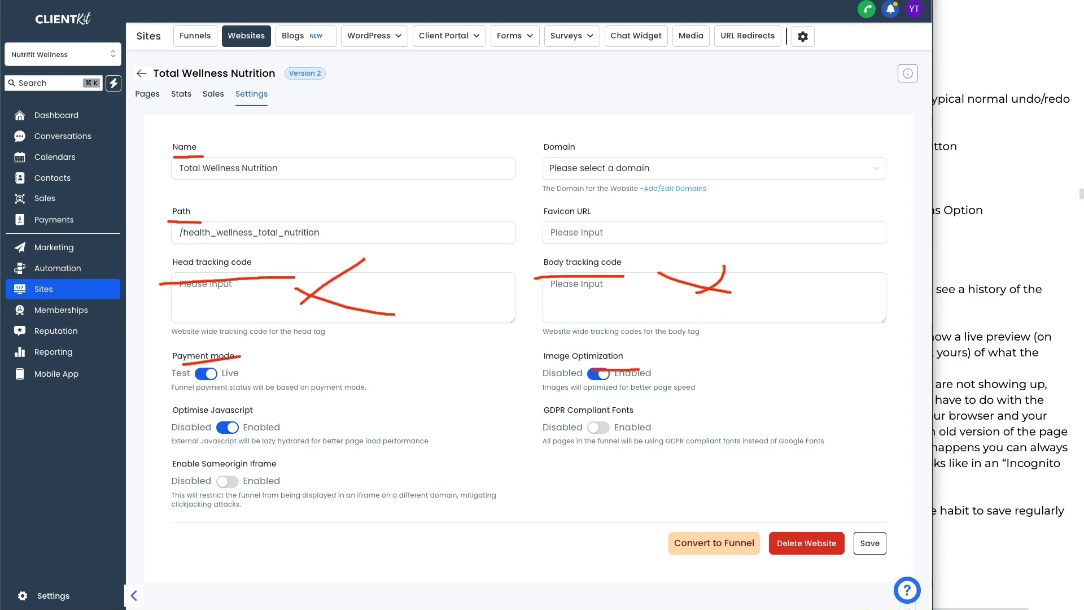
key(Escape)
drag(686, 556, 754, 559)
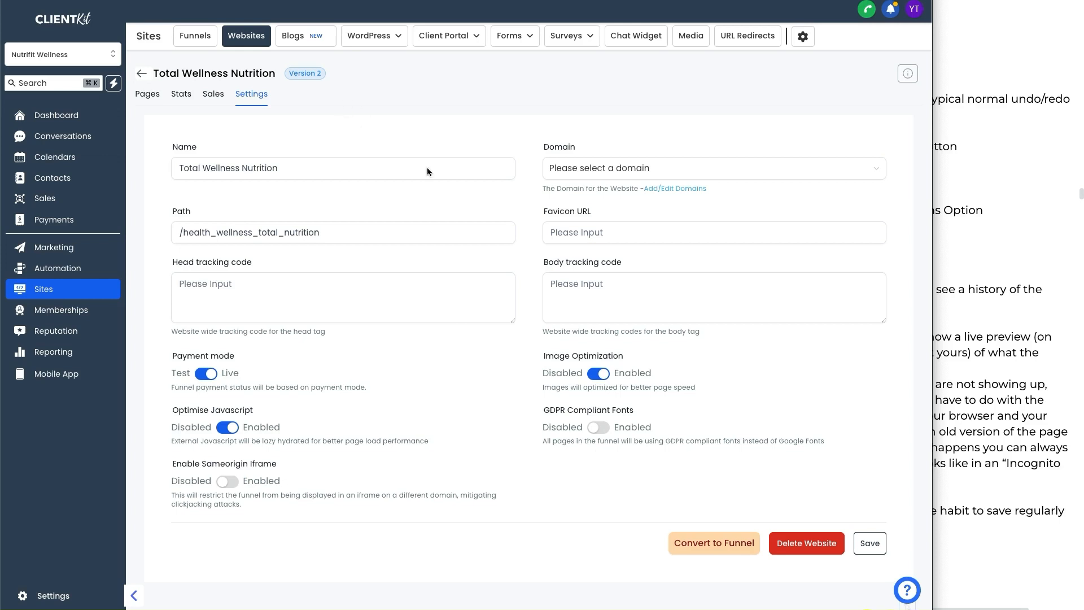
Step: Go back to the Pages tab, open the Contact page's preview link, and close the preview tab
click(363, 135)
click(220, 94)
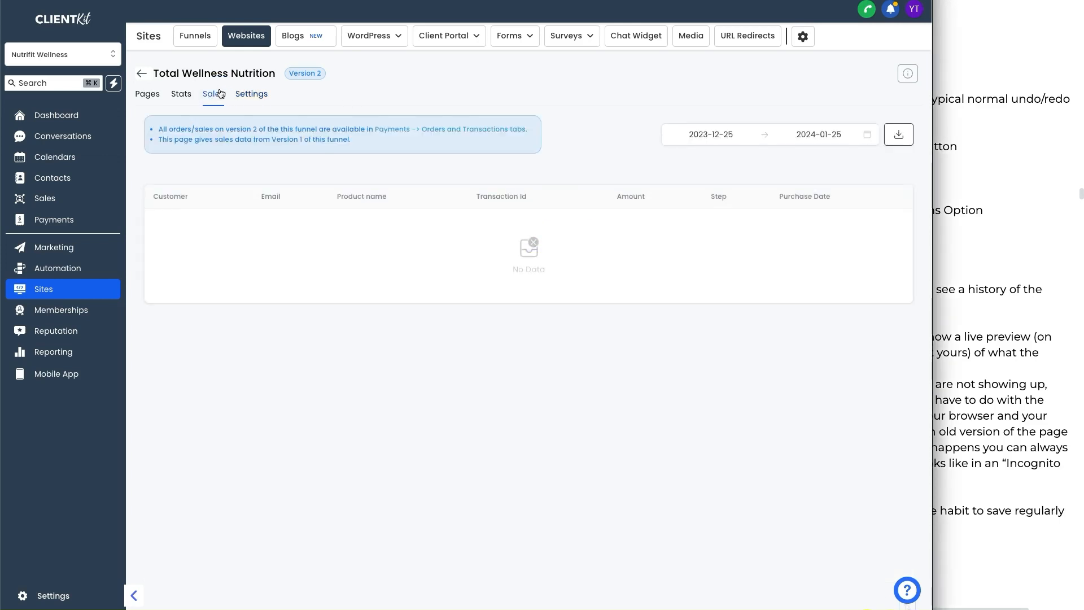
click(177, 97)
click(147, 96)
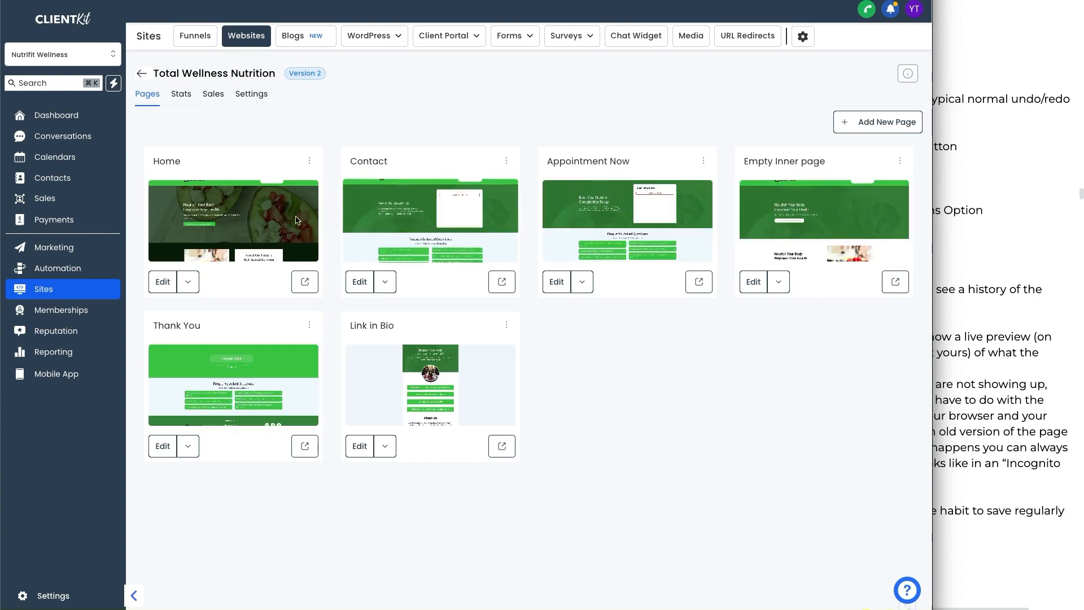
click(503, 288)
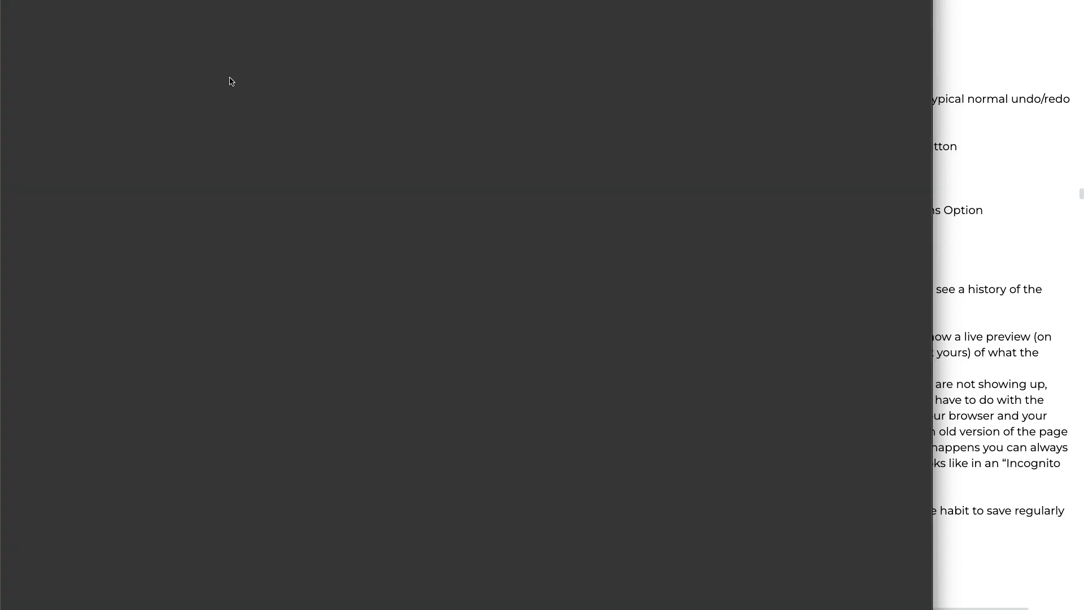
key(ctrl+w)
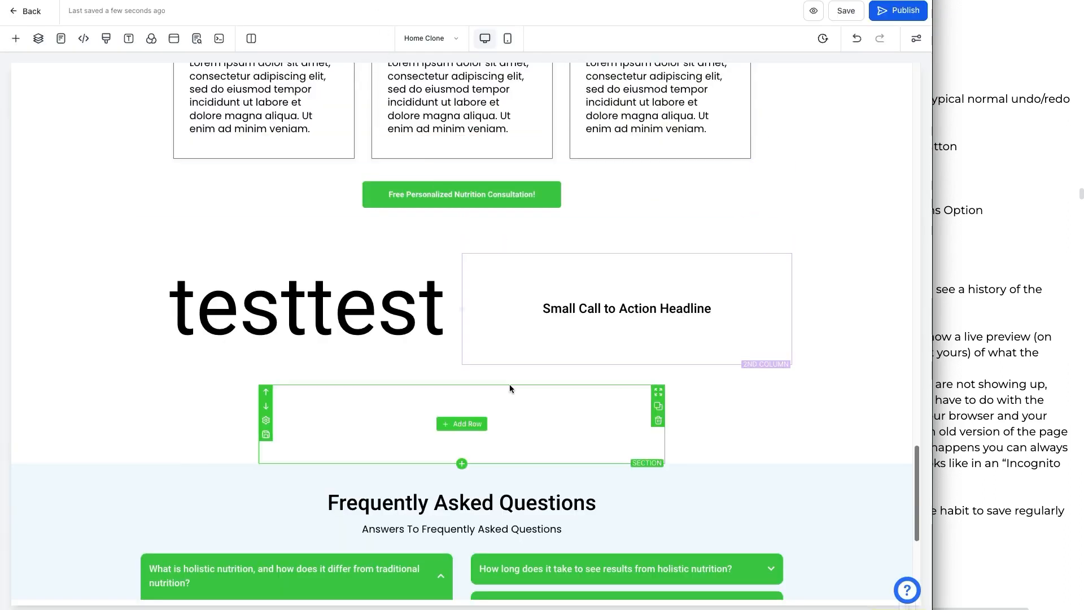
Step: Scroll to the top of the Home page in the editor and select the header section
scroll(510, 384, up, 10)
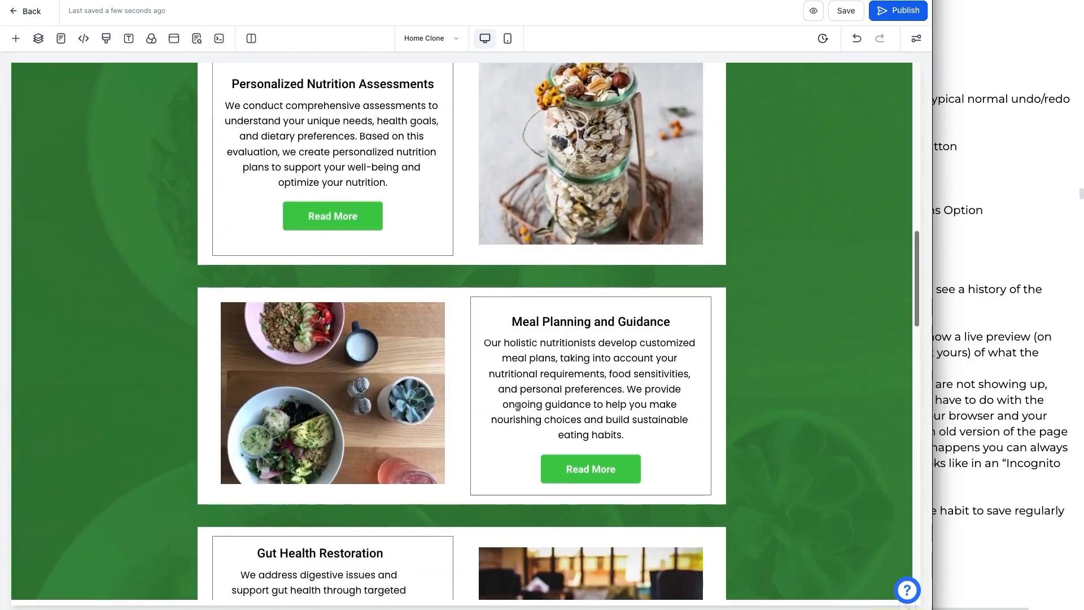
scroll(517, 407, up, 15)
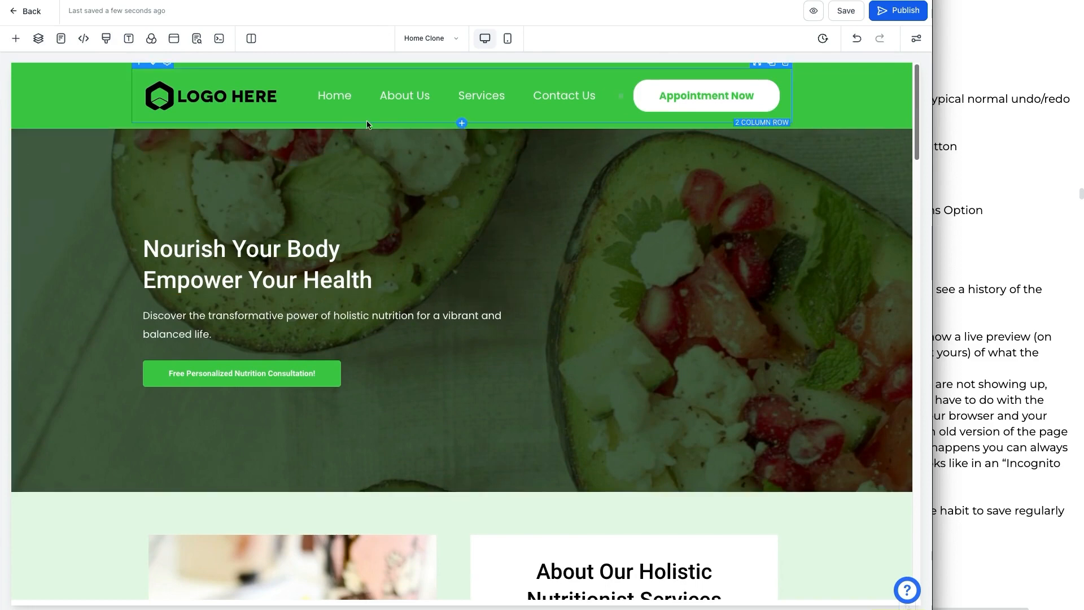
click(74, 116)
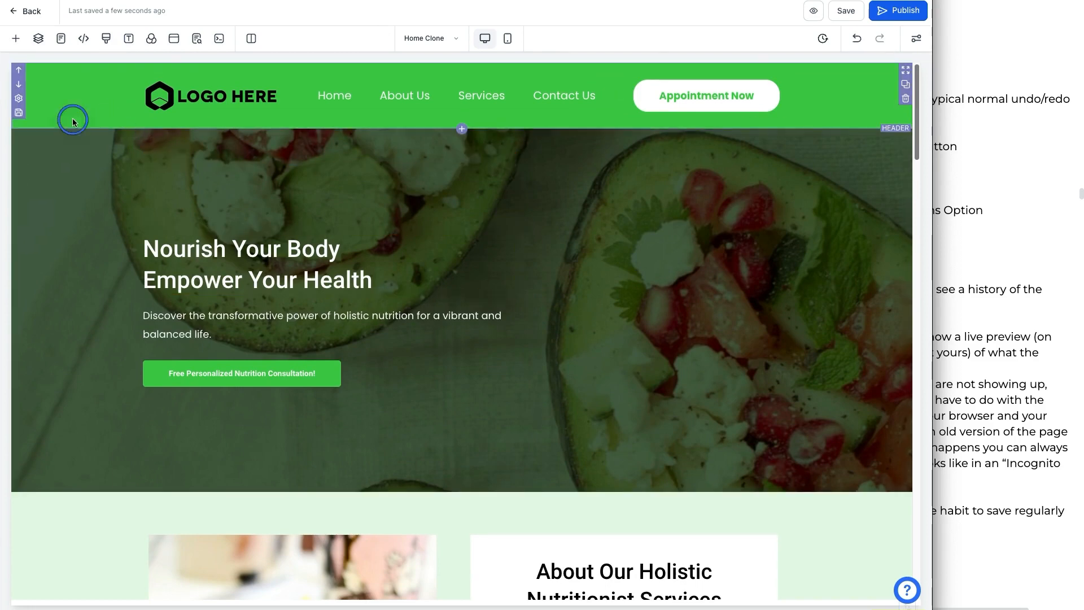
click(915, 68)
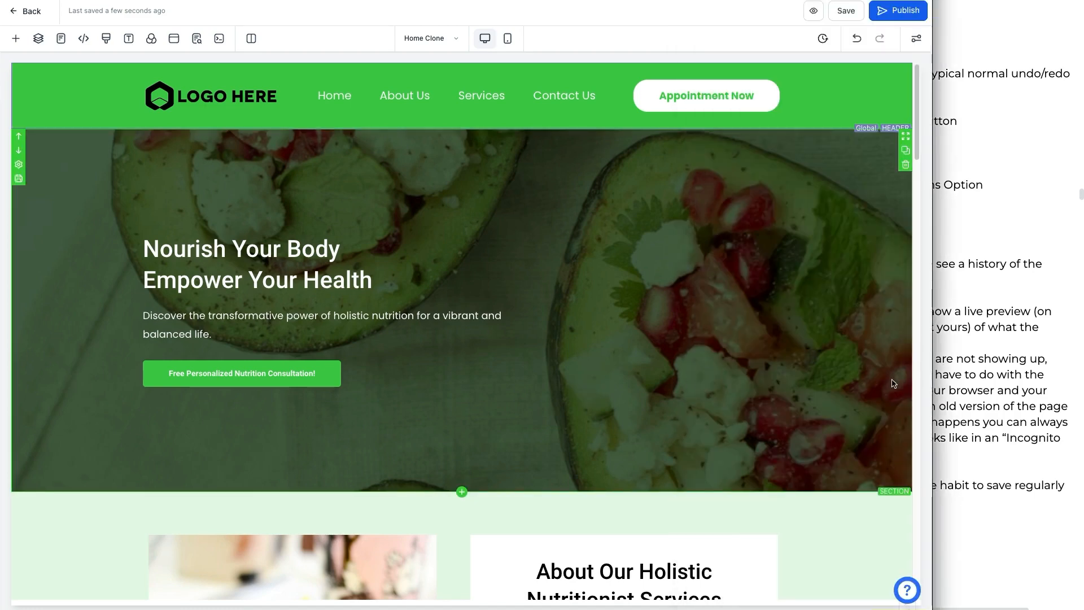
Step: Switch to the outline notes document and read the closing question about the Funnel/Website Builder
click(947, 366)
scroll(892, 385, down, 8)
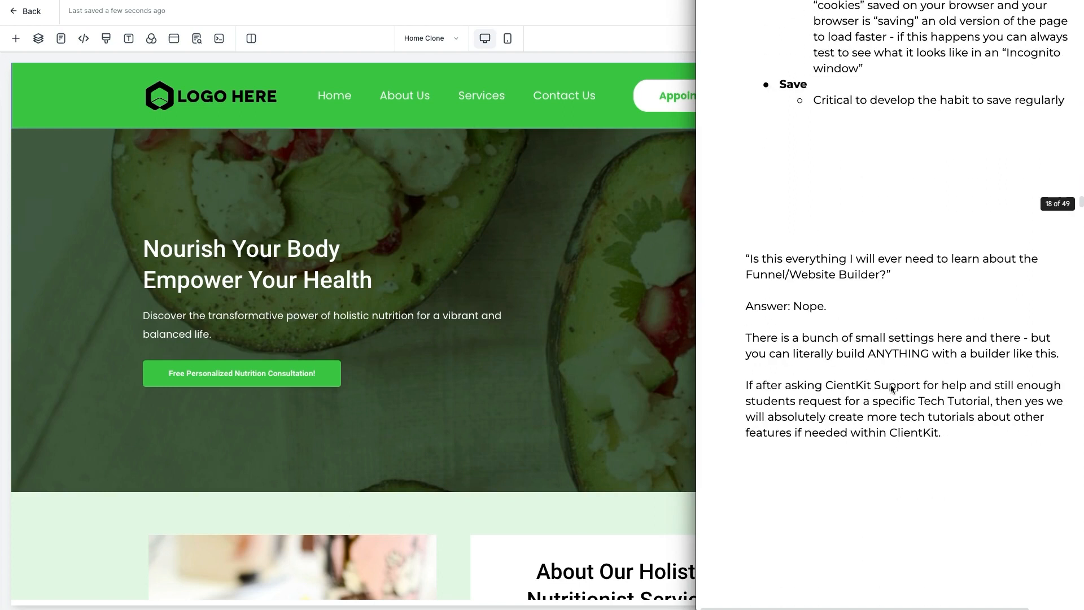
scroll(891, 389, down, 2)
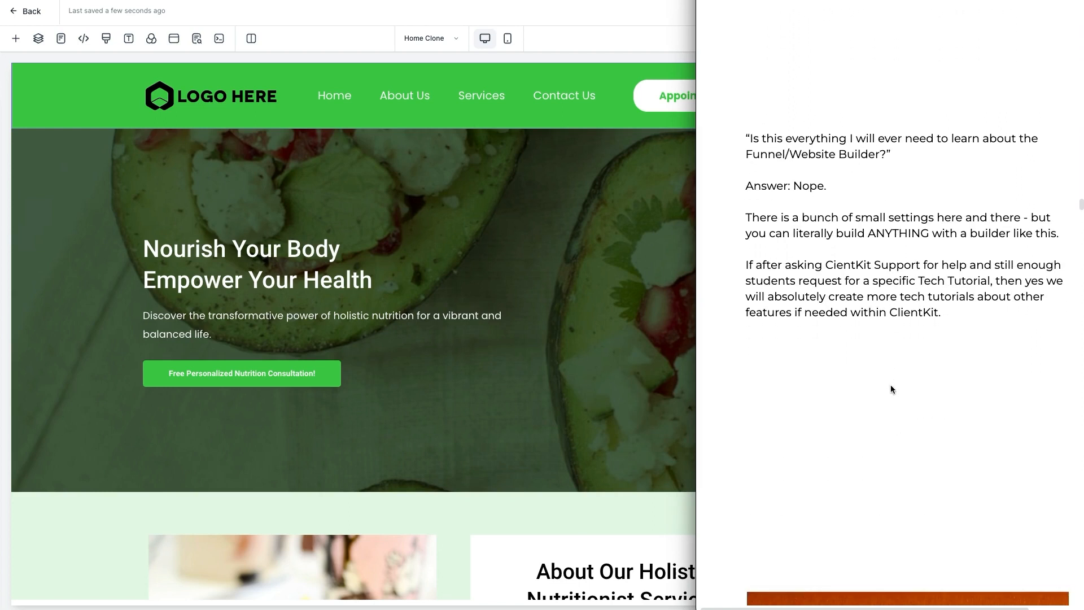
scroll(889, 389, up, 1)
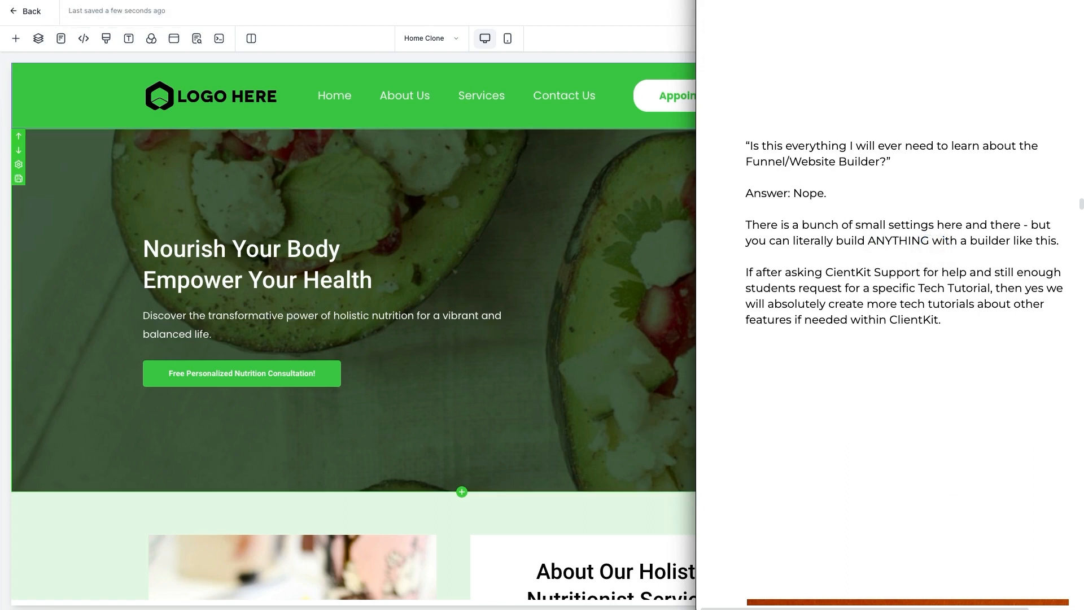
Step: Return to the editor, open the ClientKit support widget's help articles and search them for builder
drag(881, 251, 920, 252)
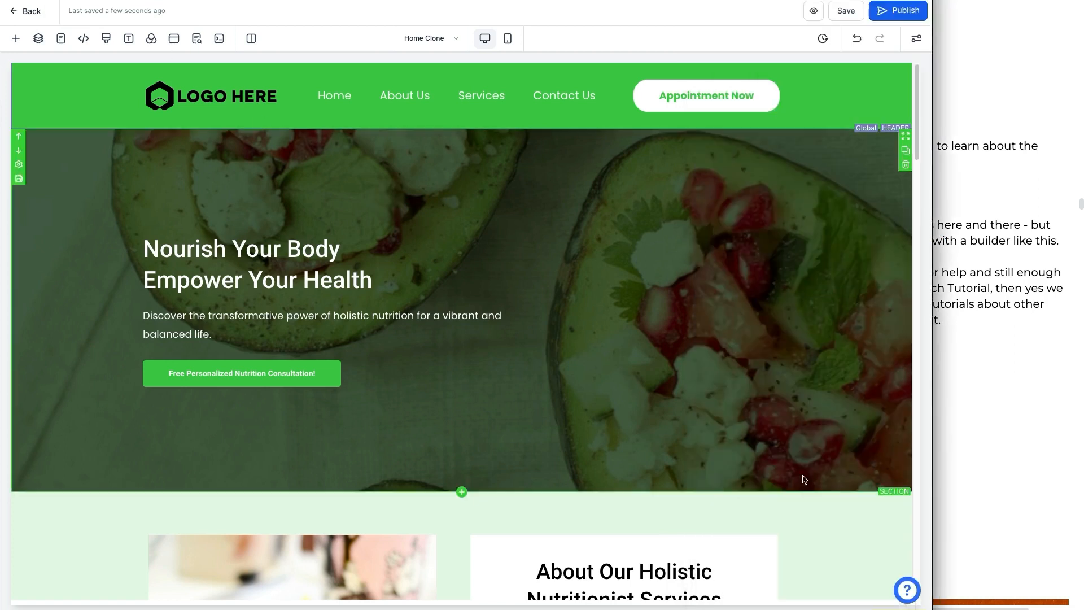
click(907, 589)
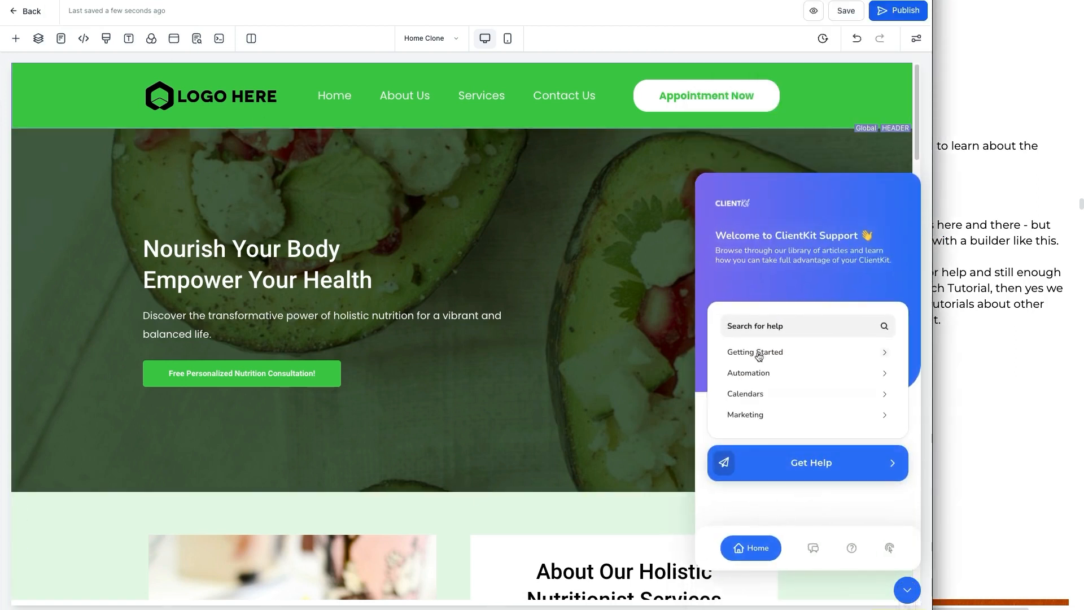
click(777, 330)
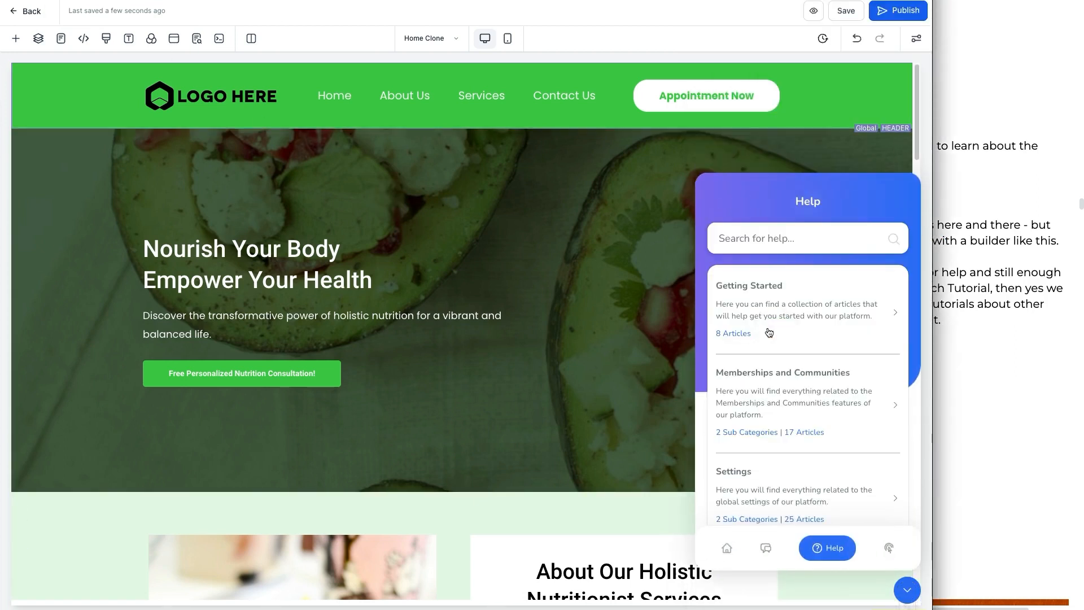
click(774, 232)
text(builder)
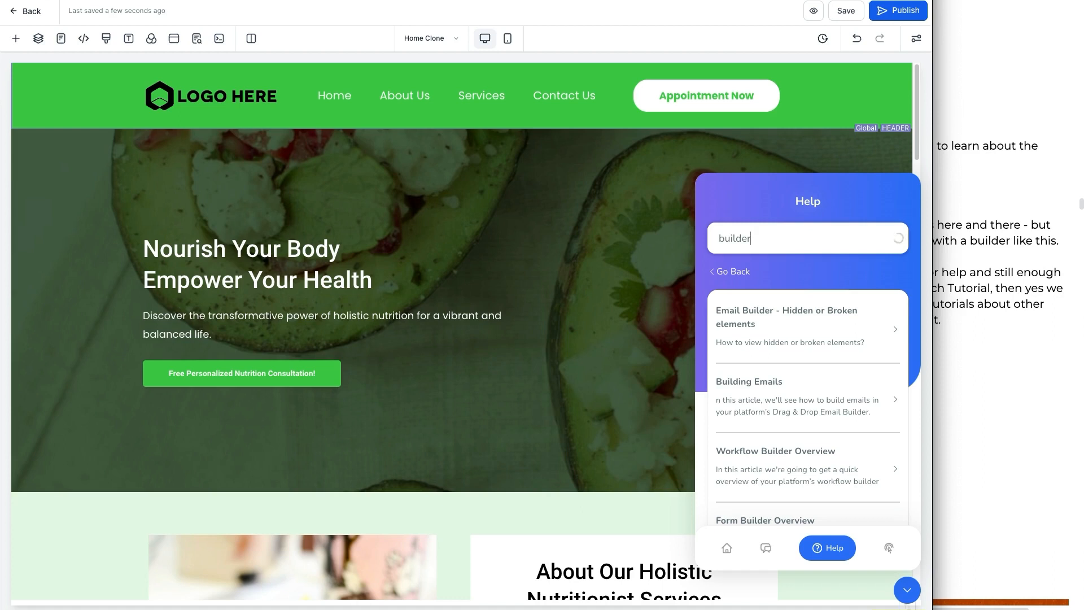
Step: Open the support widget's Live Chat, go back to its home view, and close the widget
click(766, 547)
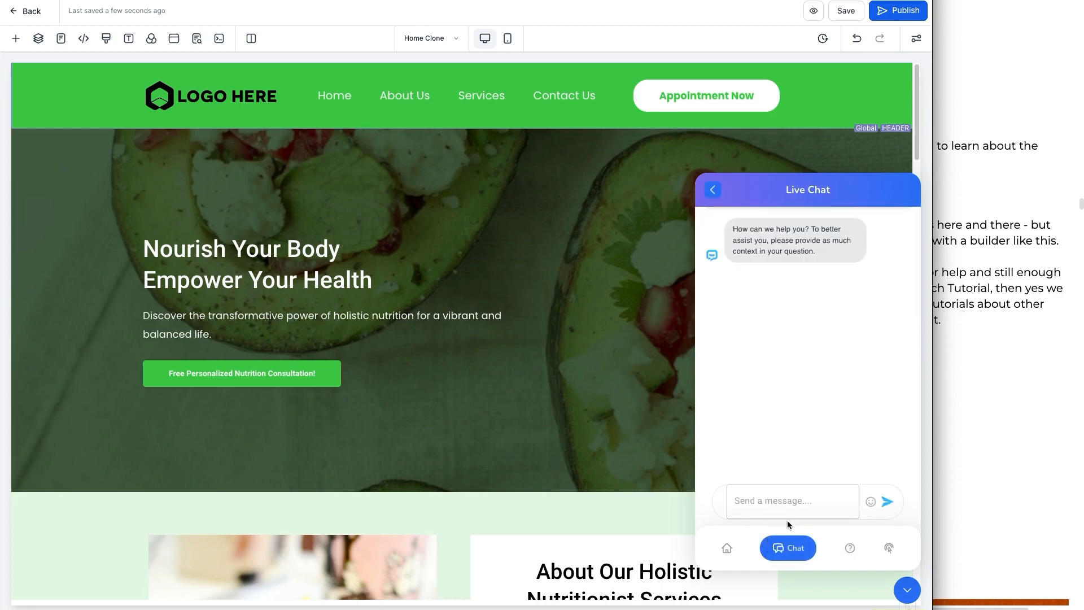
click(731, 550)
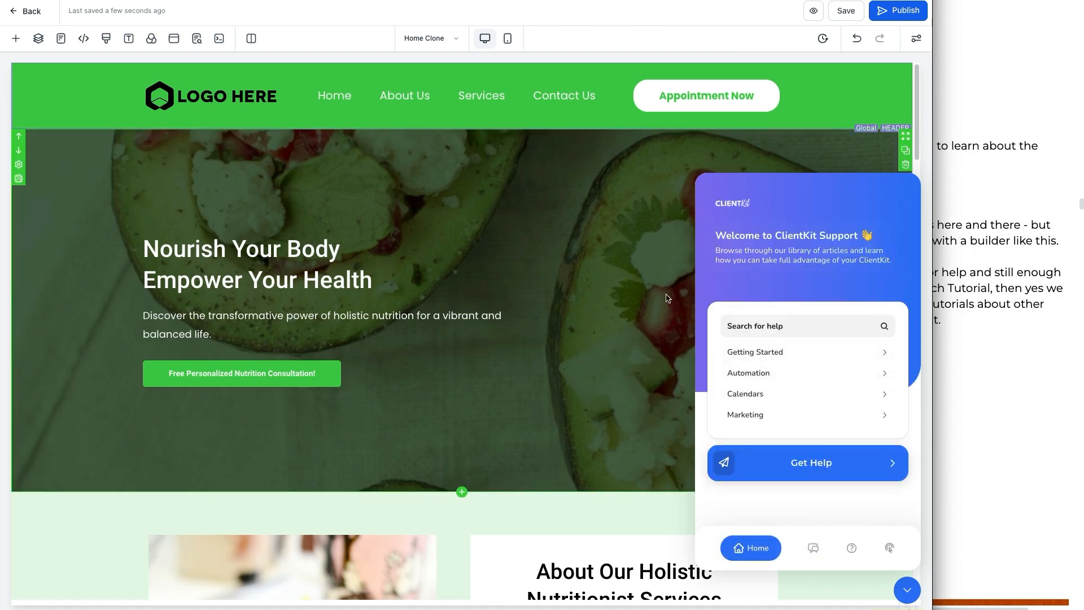
click(622, 288)
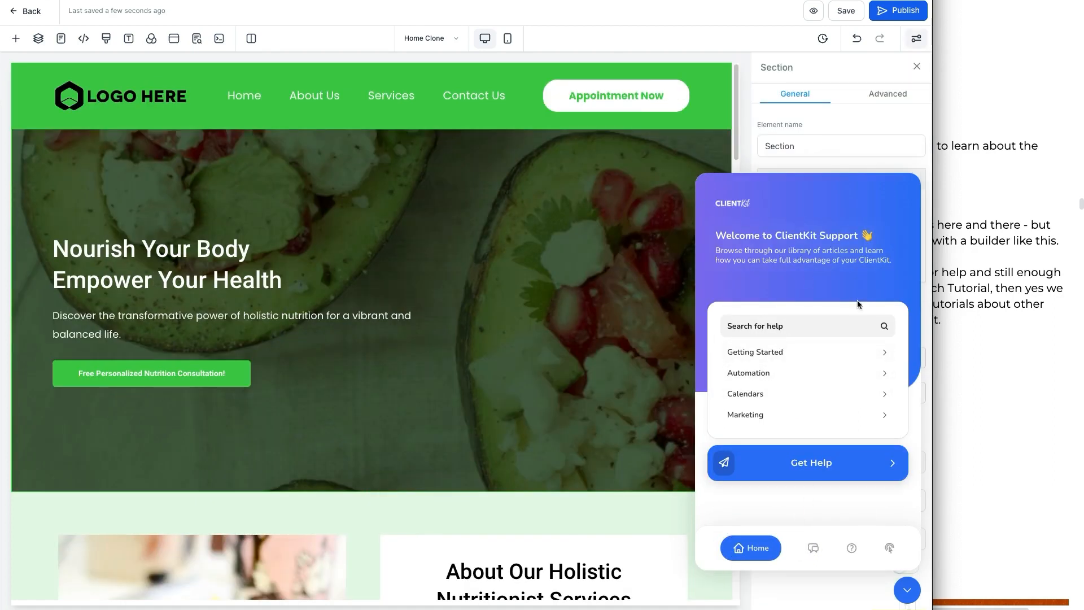
click(904, 594)
Step: Switch to the notes document and scroll down to the Understand Website & Funnel Editor title graphic
click(965, 394)
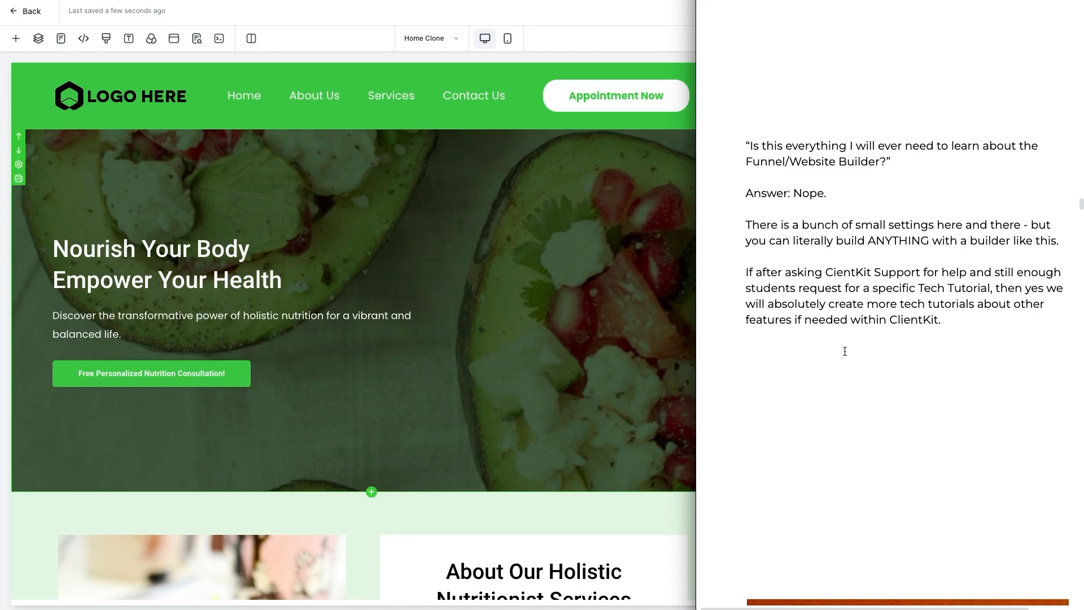
scroll(840, 361, down, 5)
scroll(840, 361, down, 2)
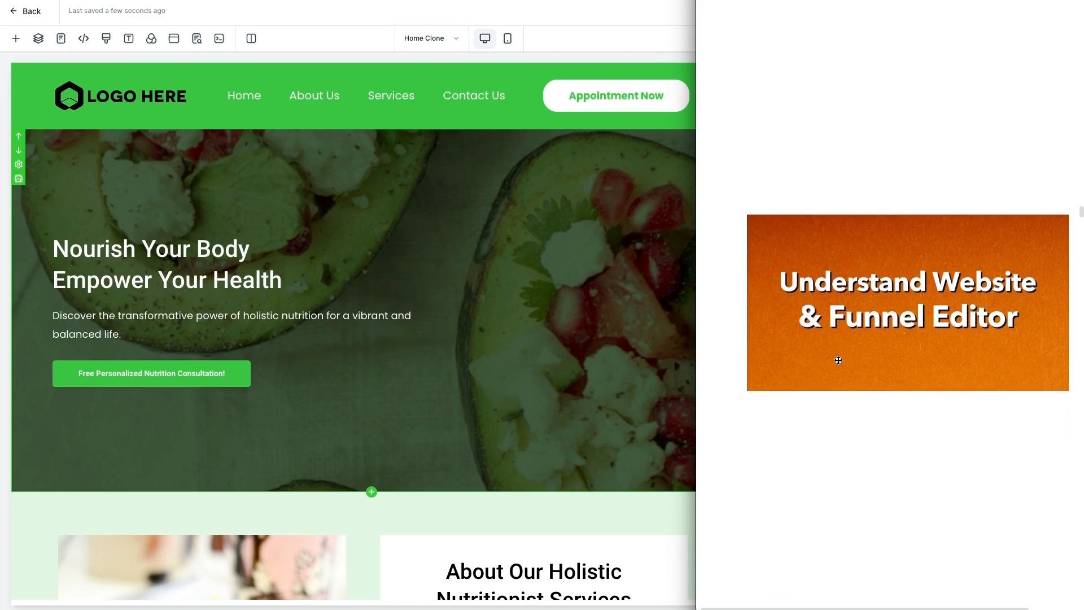